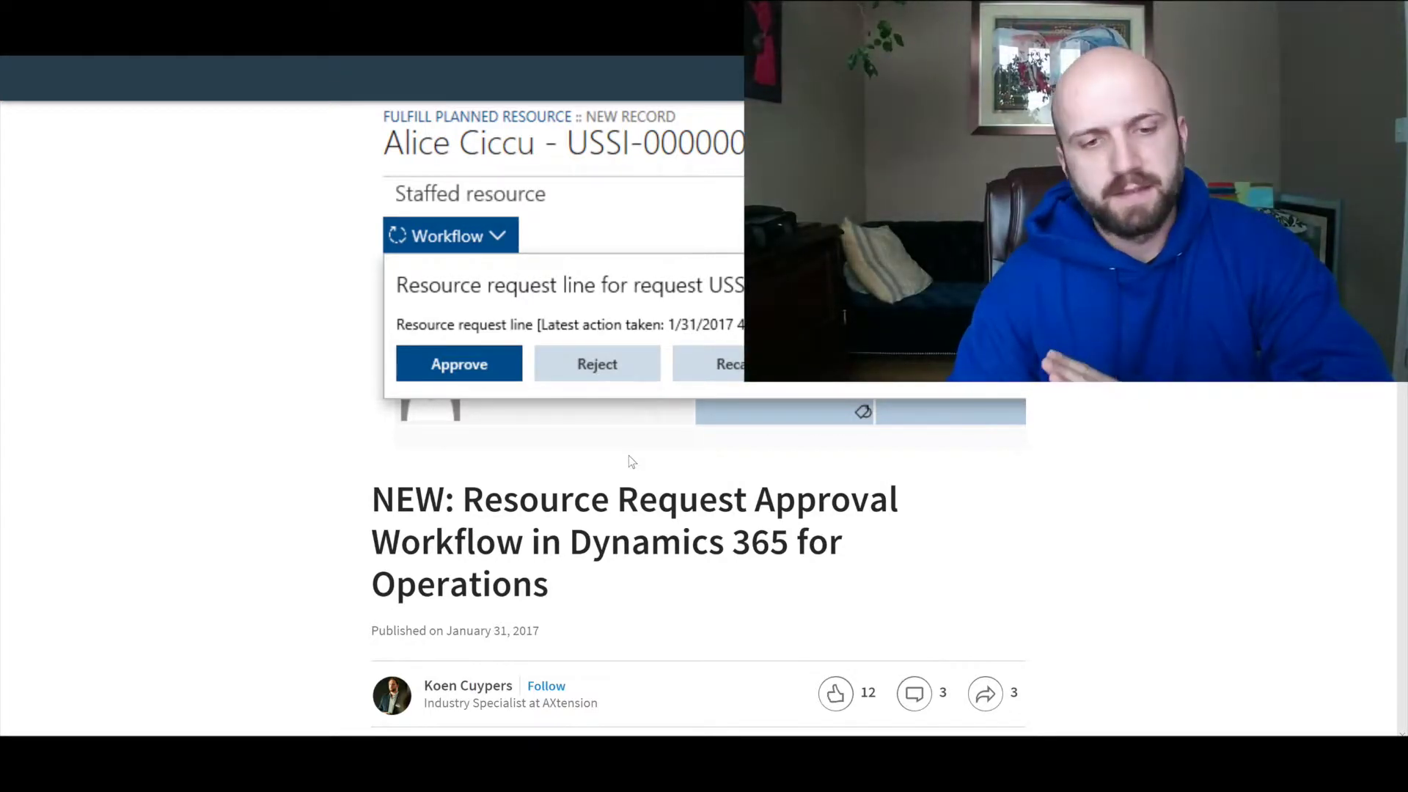
Switch to Dynamics 365, open the resource bookings of project 000186 and check the booking options for the first listed resource
scroll(632, 461, "down", 5)
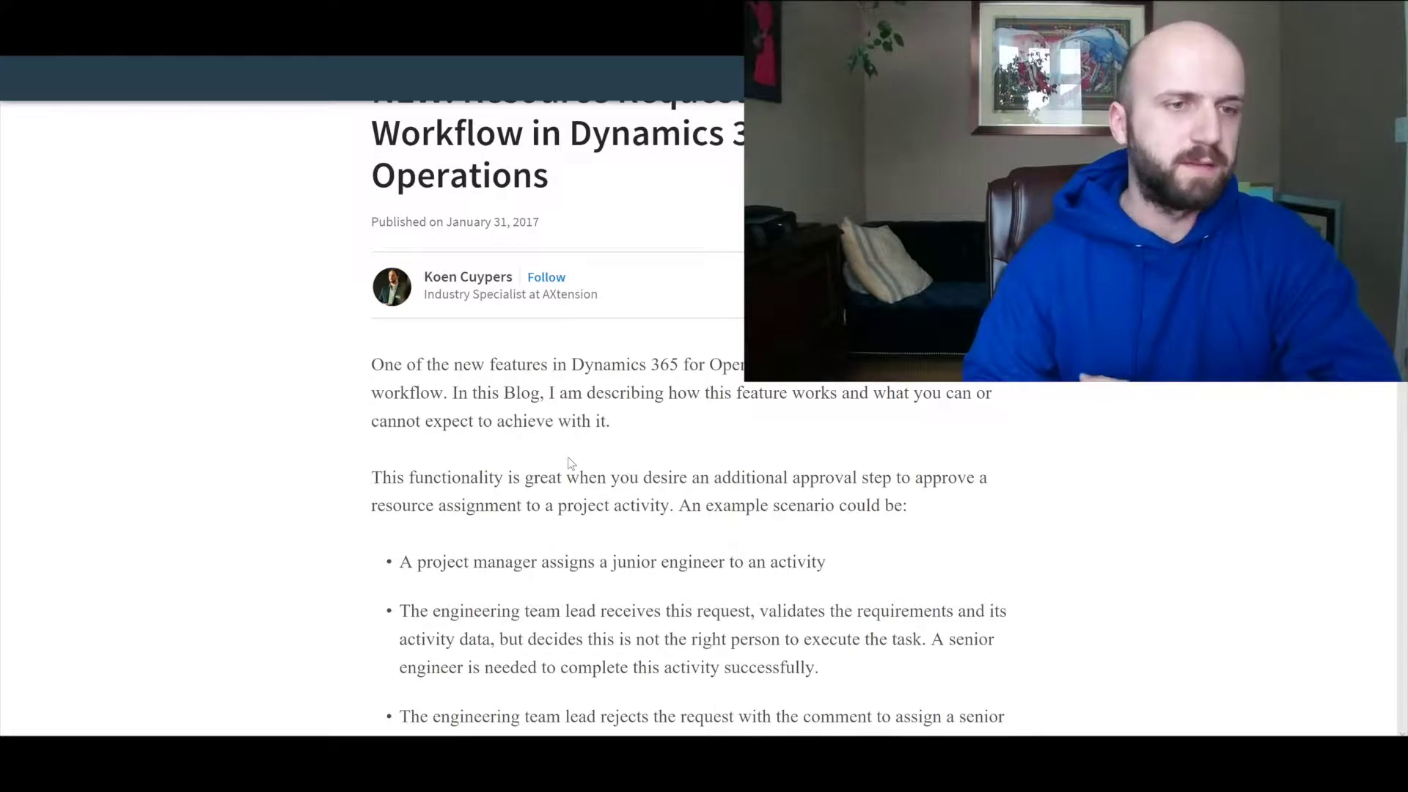
key("alt+Tab")
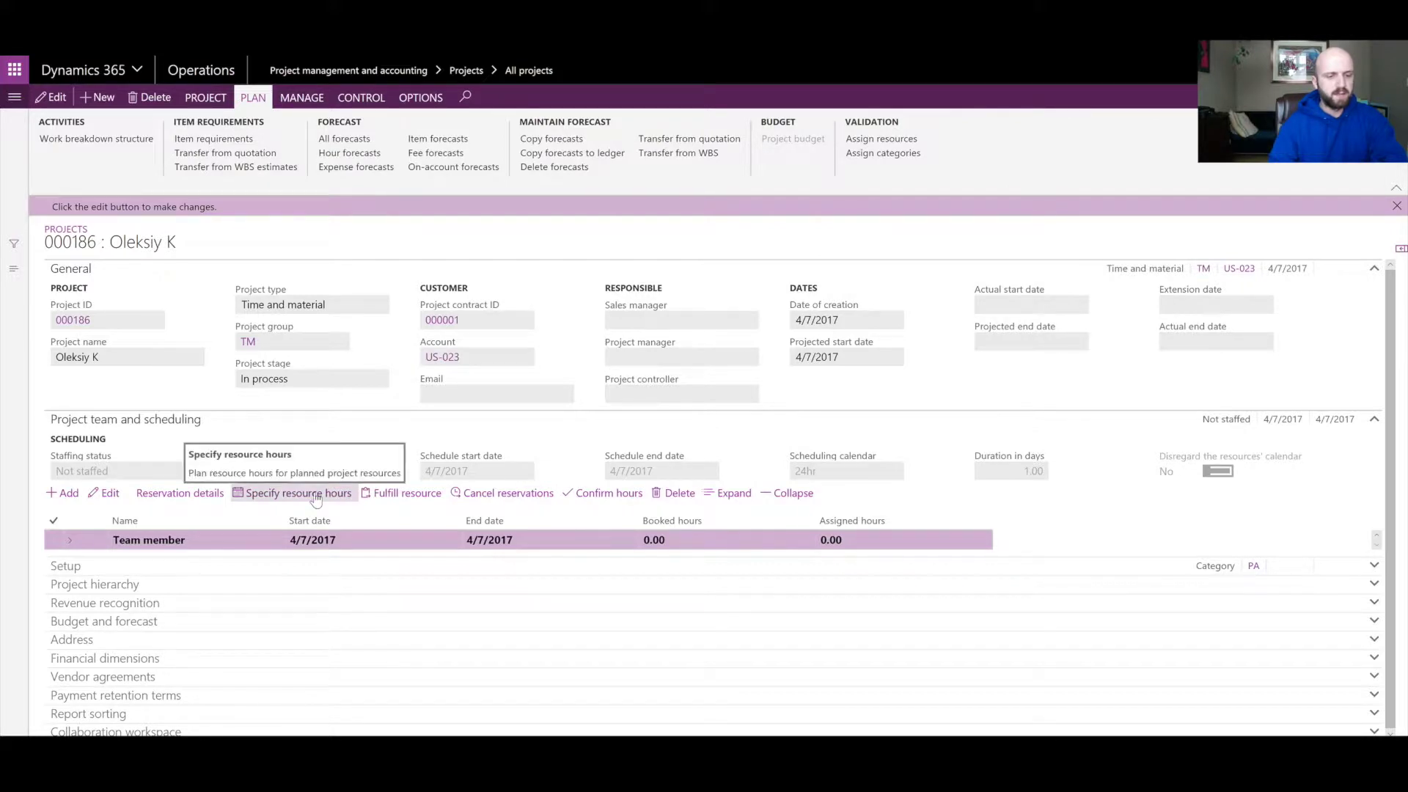
left_click(315, 496)
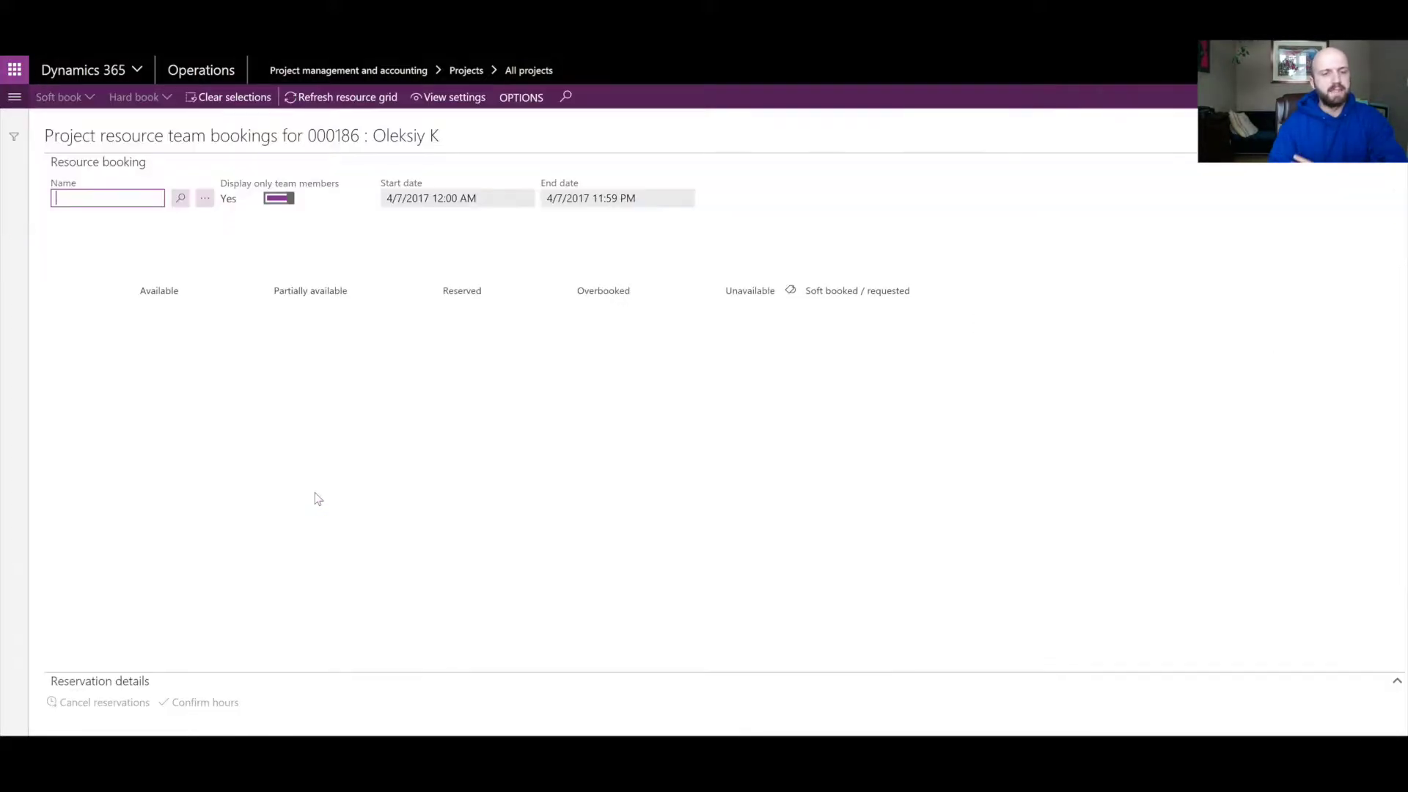
left_click(142, 341)
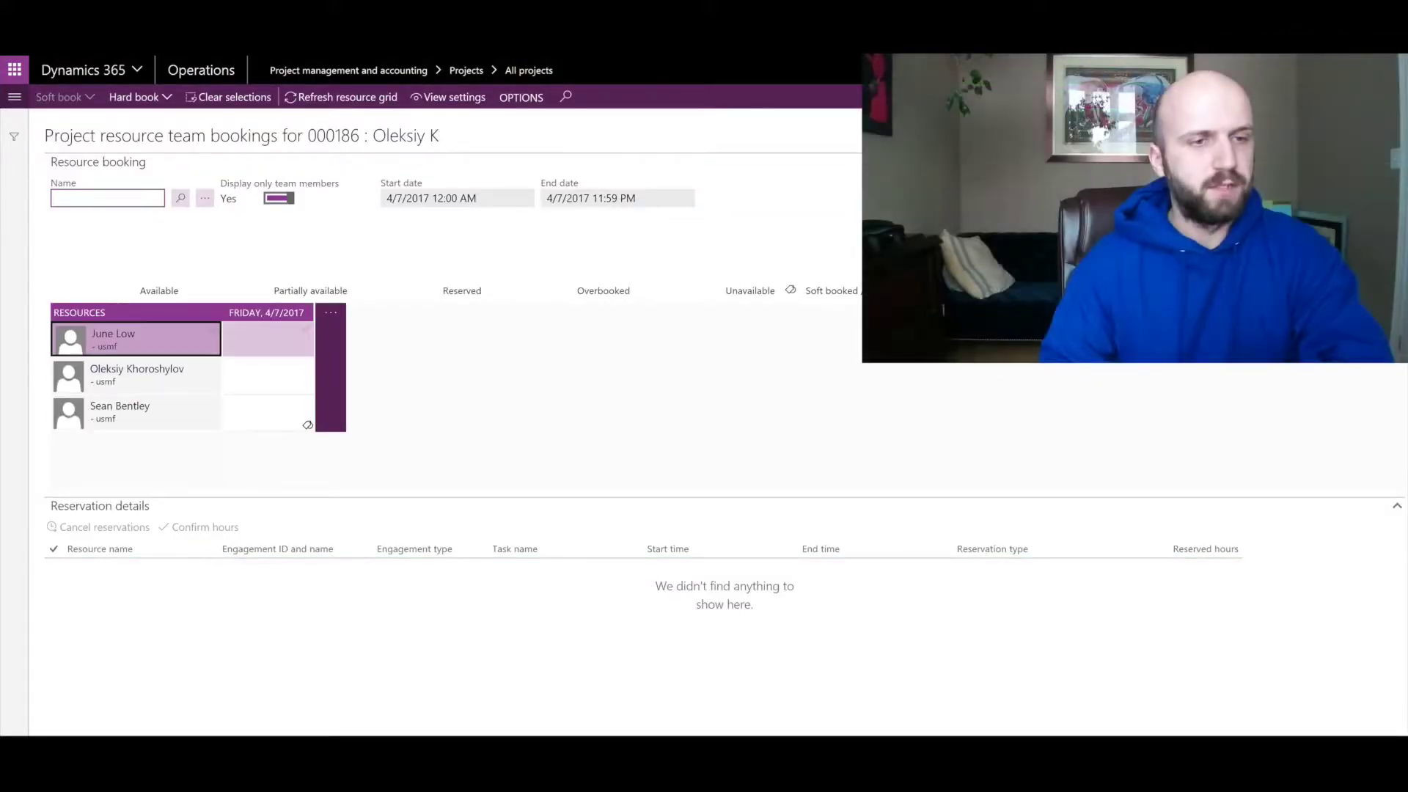
left_click(65, 97)
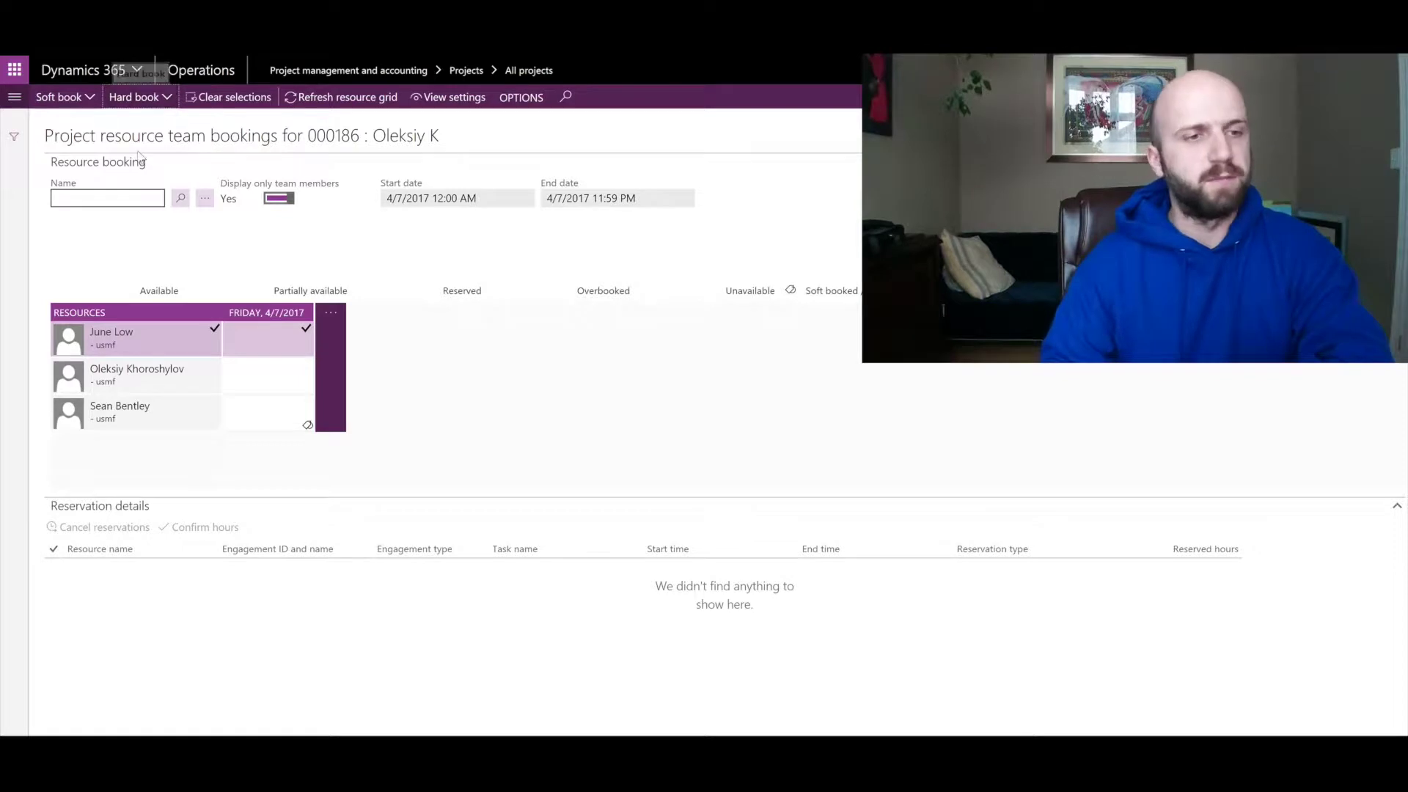
Enable the resource request workflow in the scheduling settings of the Project management and accounting parameters
left_click(14, 97)
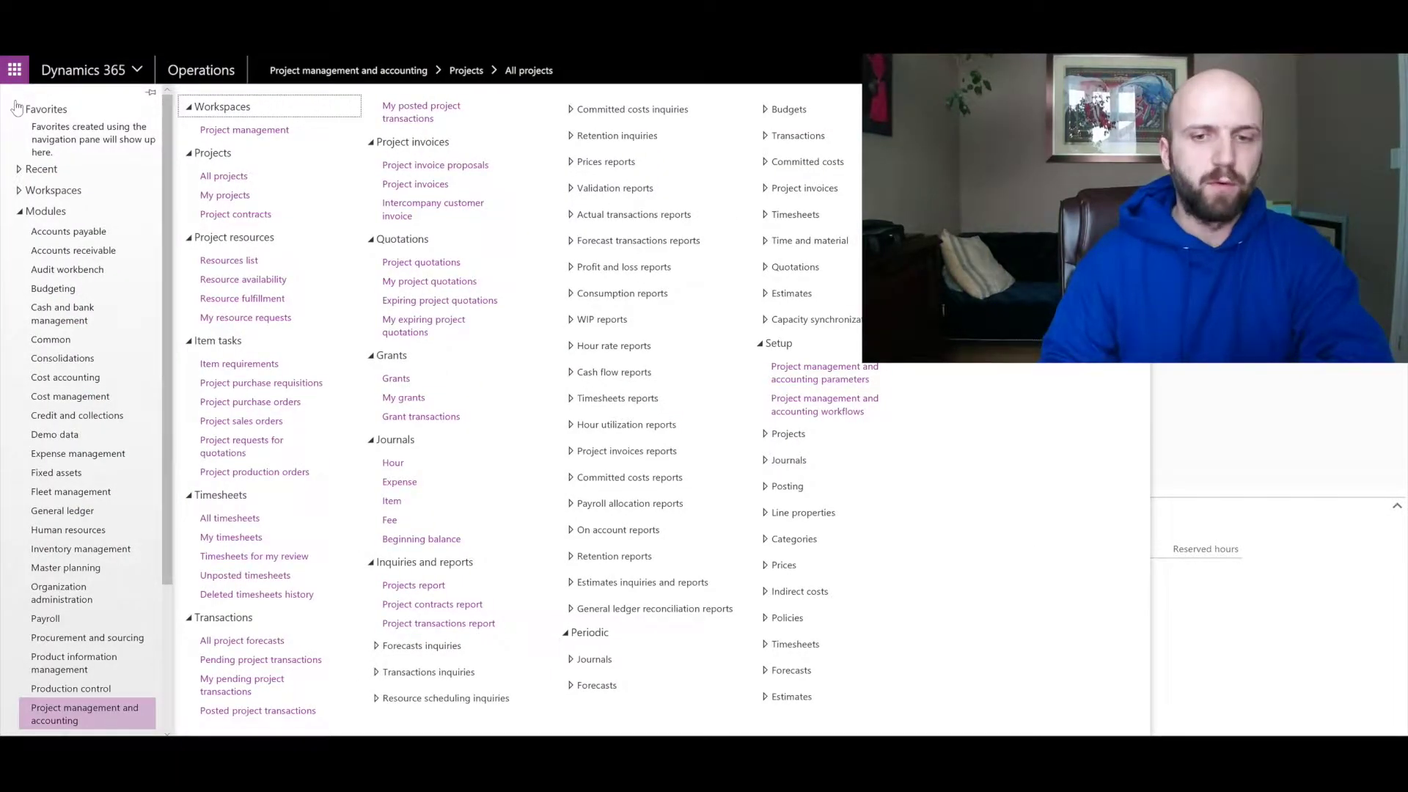
left_click(828, 383)
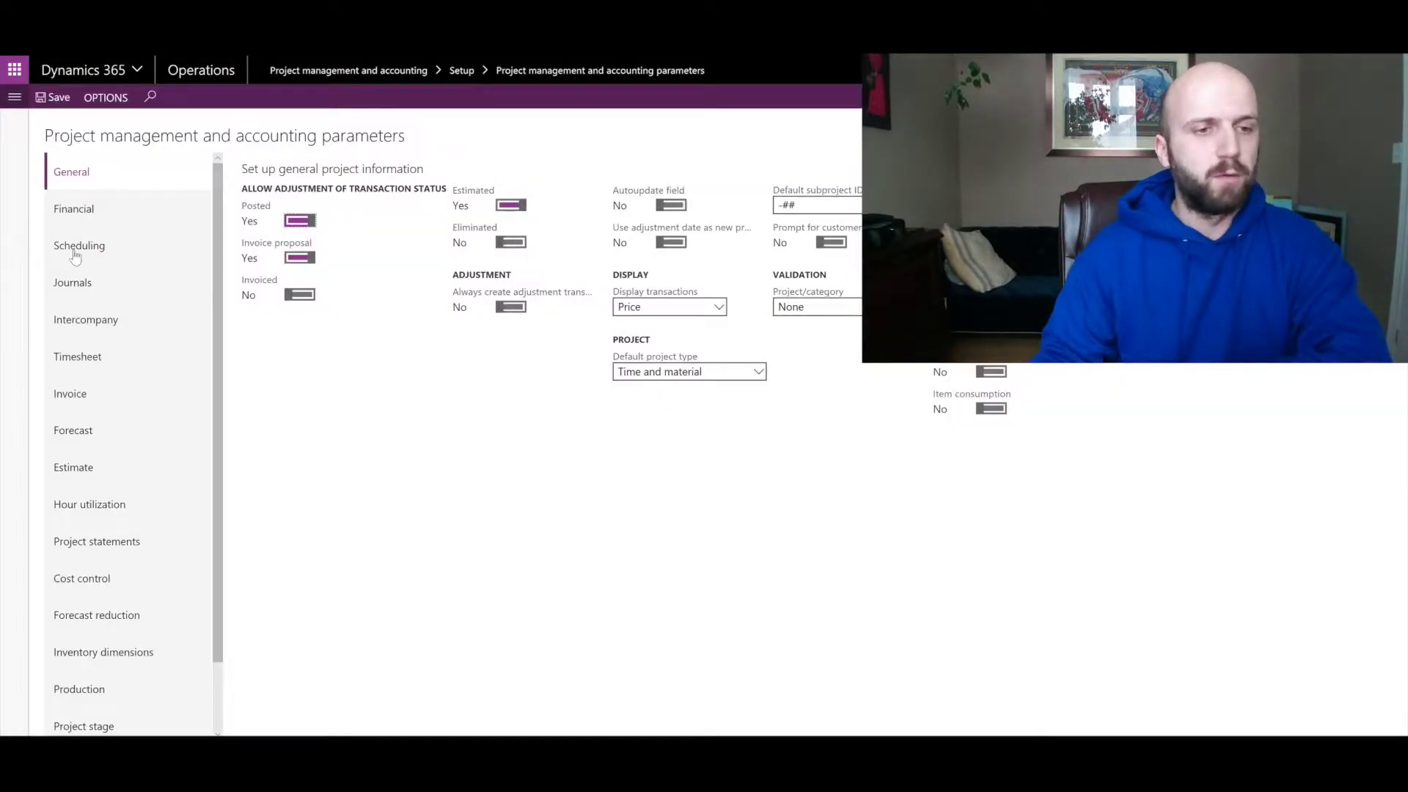
left_click(82, 249)
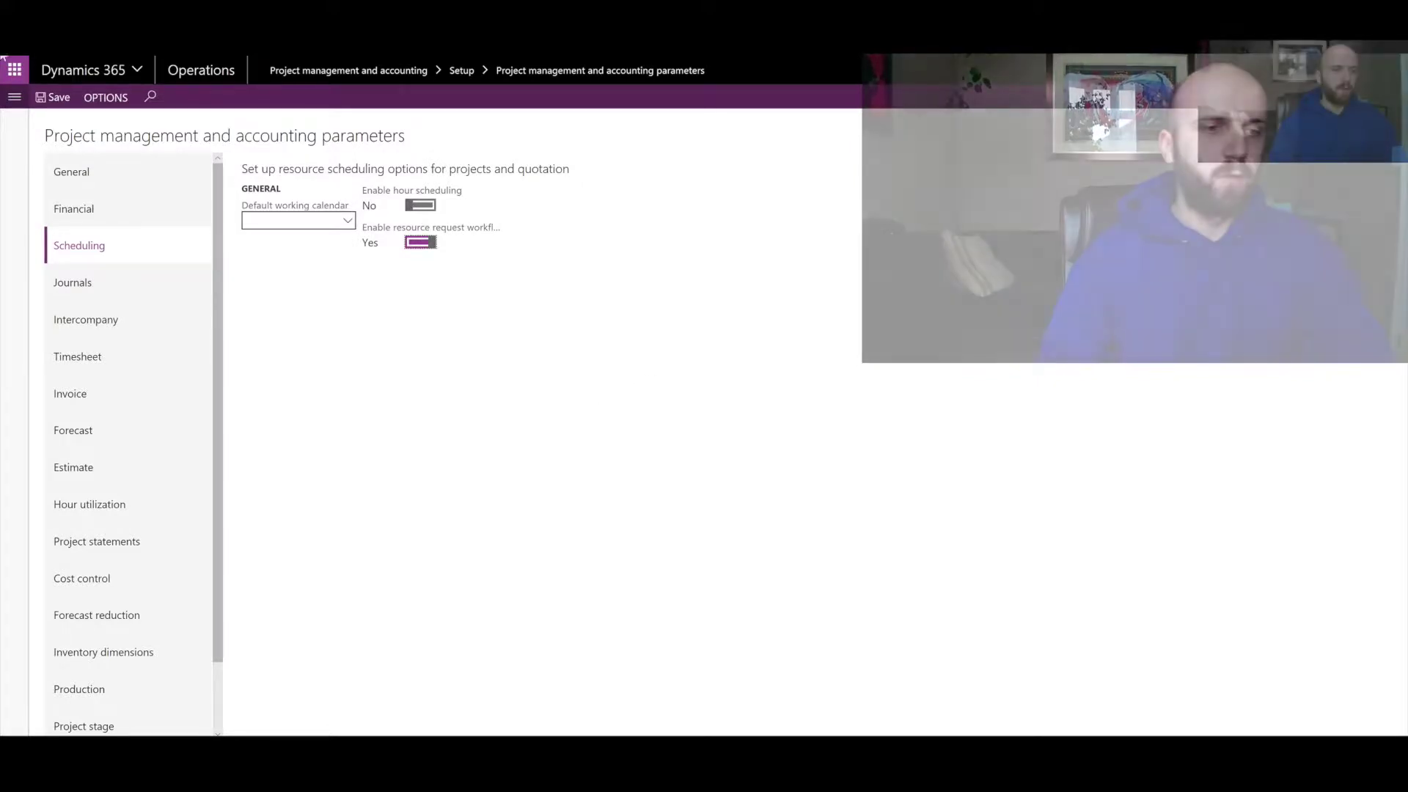
Reopen the project's resource bookings from All projects and review the soft and hard booking options for the first resource
left_click(14, 96)
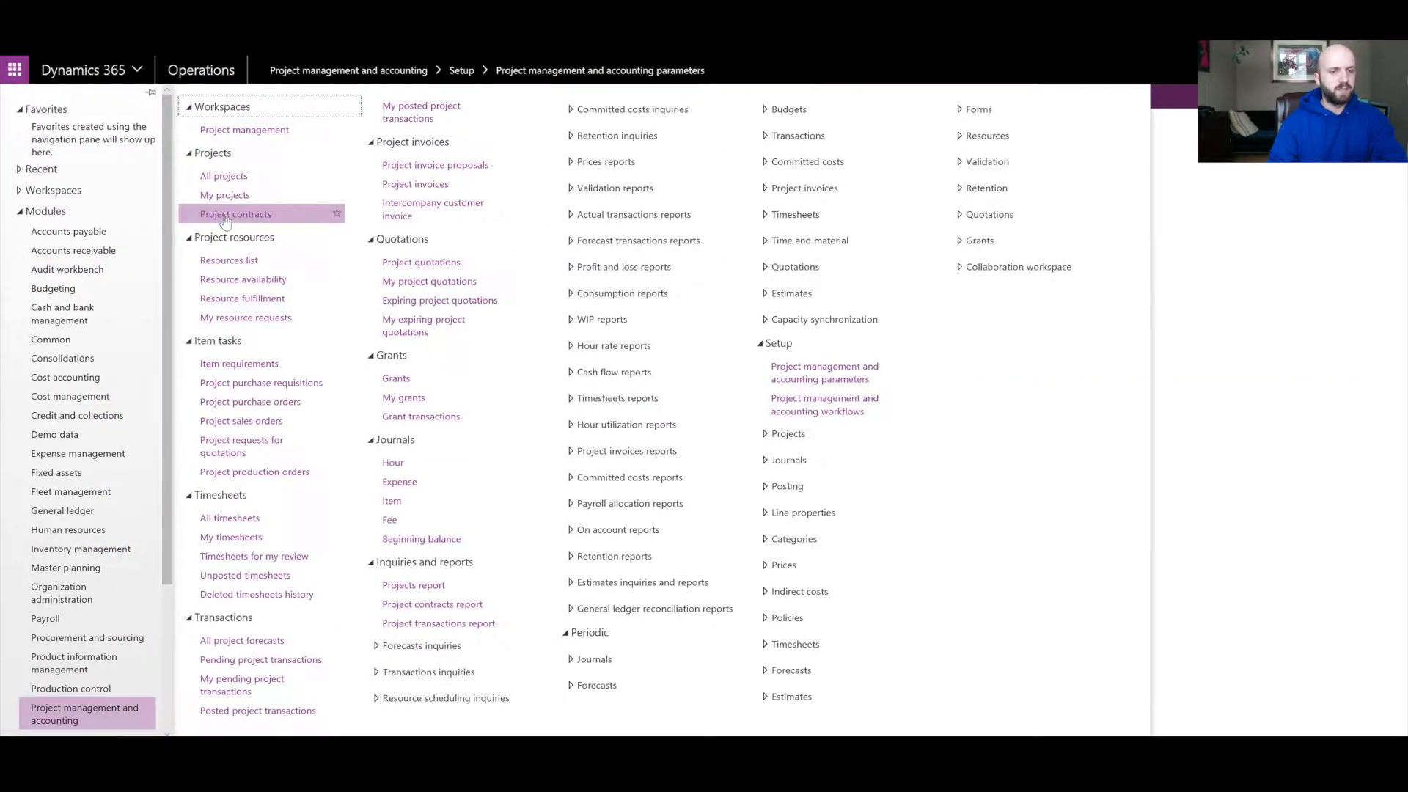
left_click(230, 177)
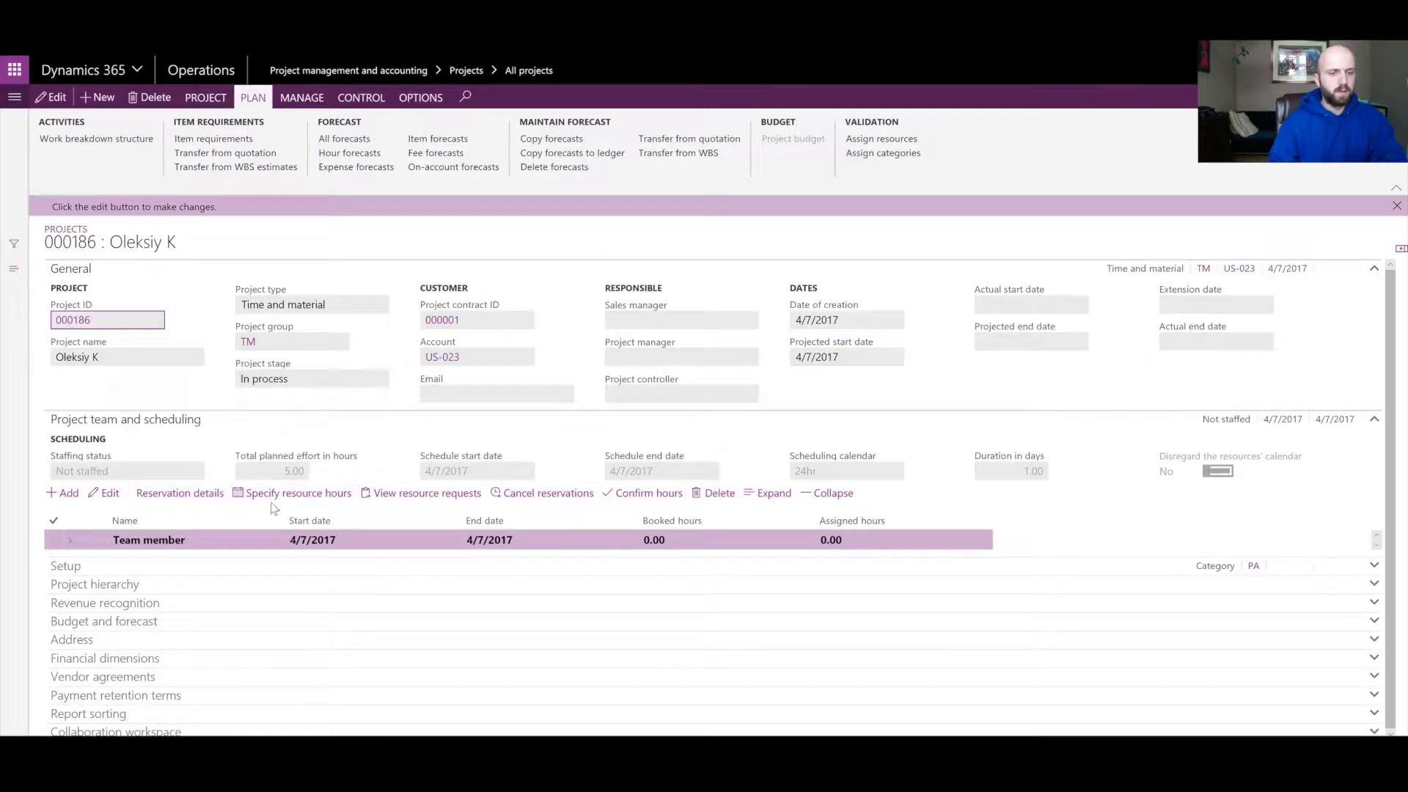
left_click(289, 497)
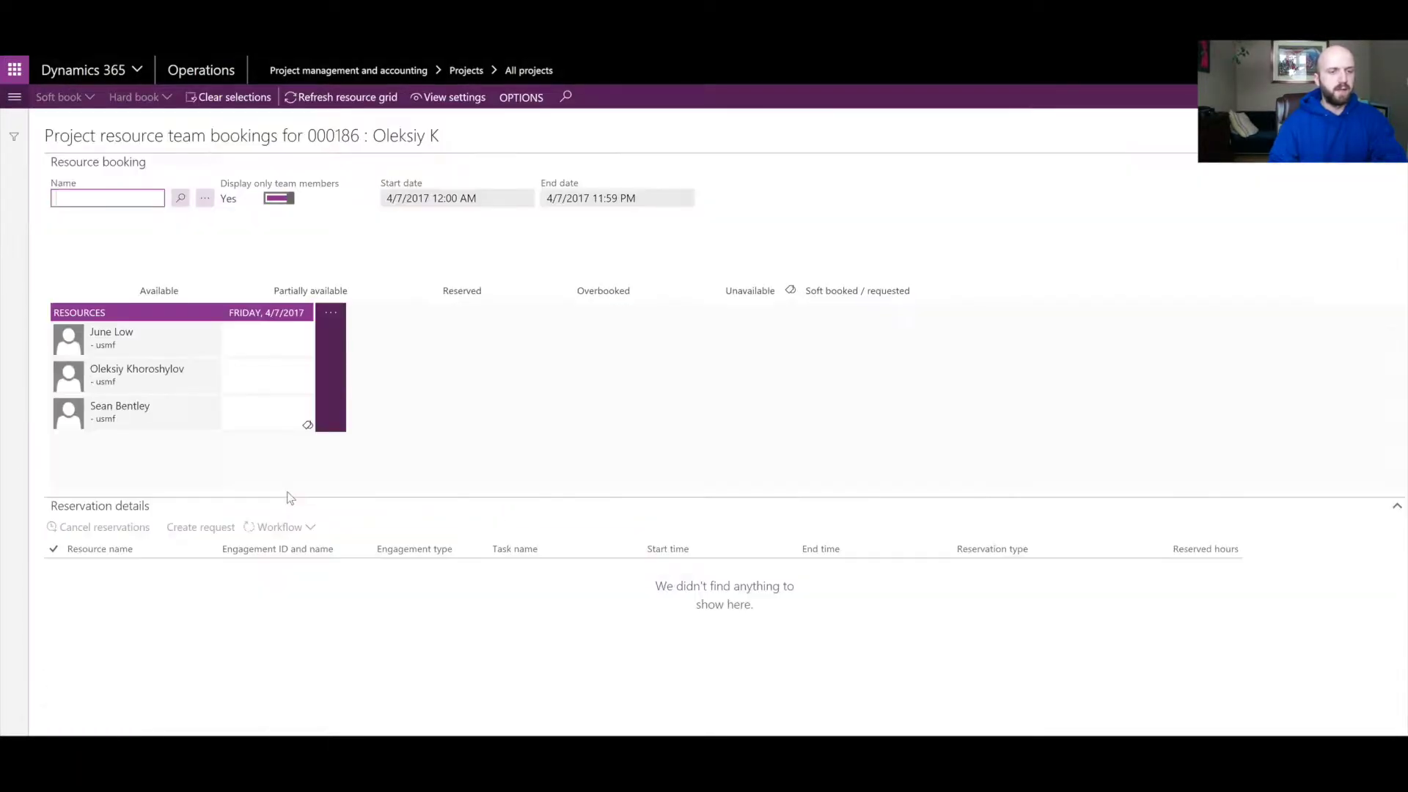
left_click(128, 349)
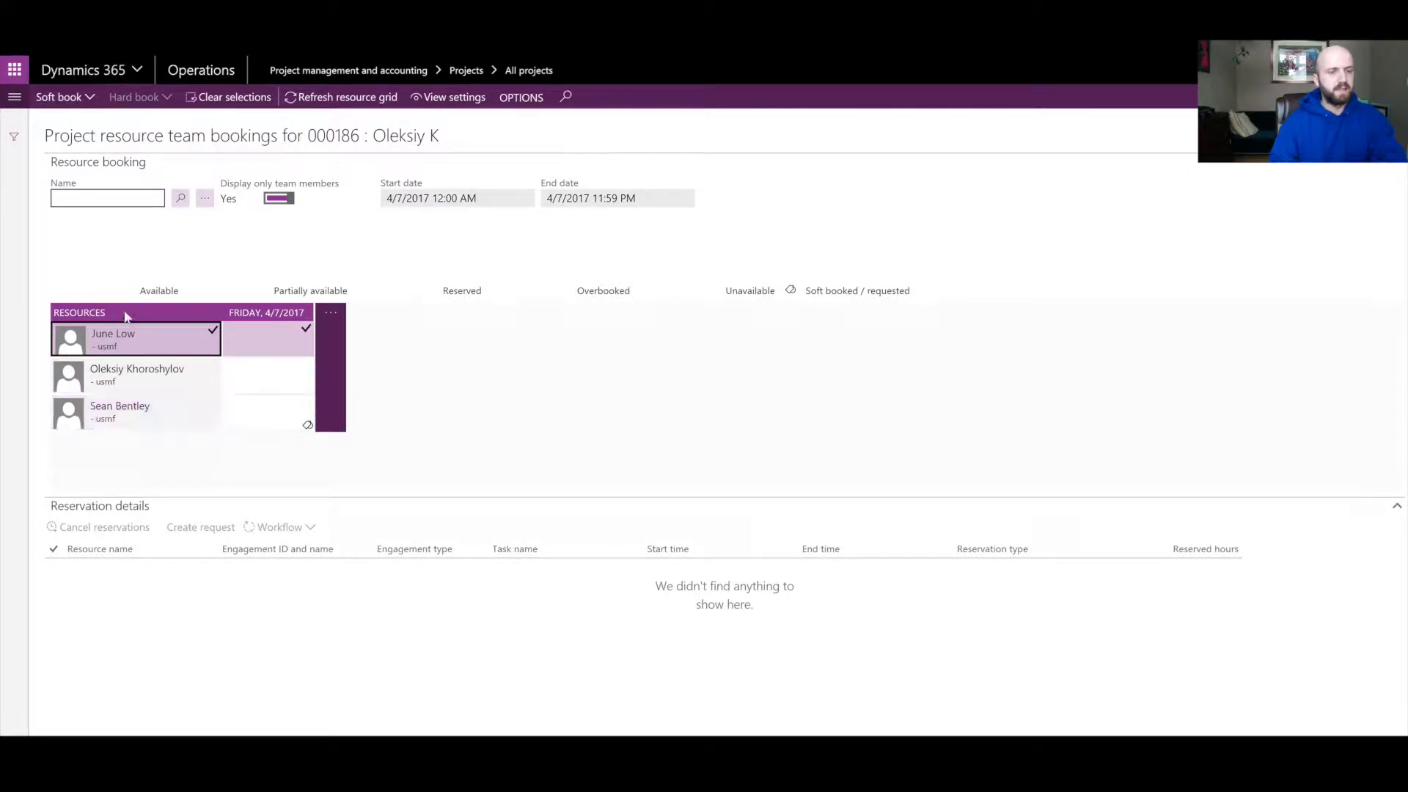
left_click(87, 100)
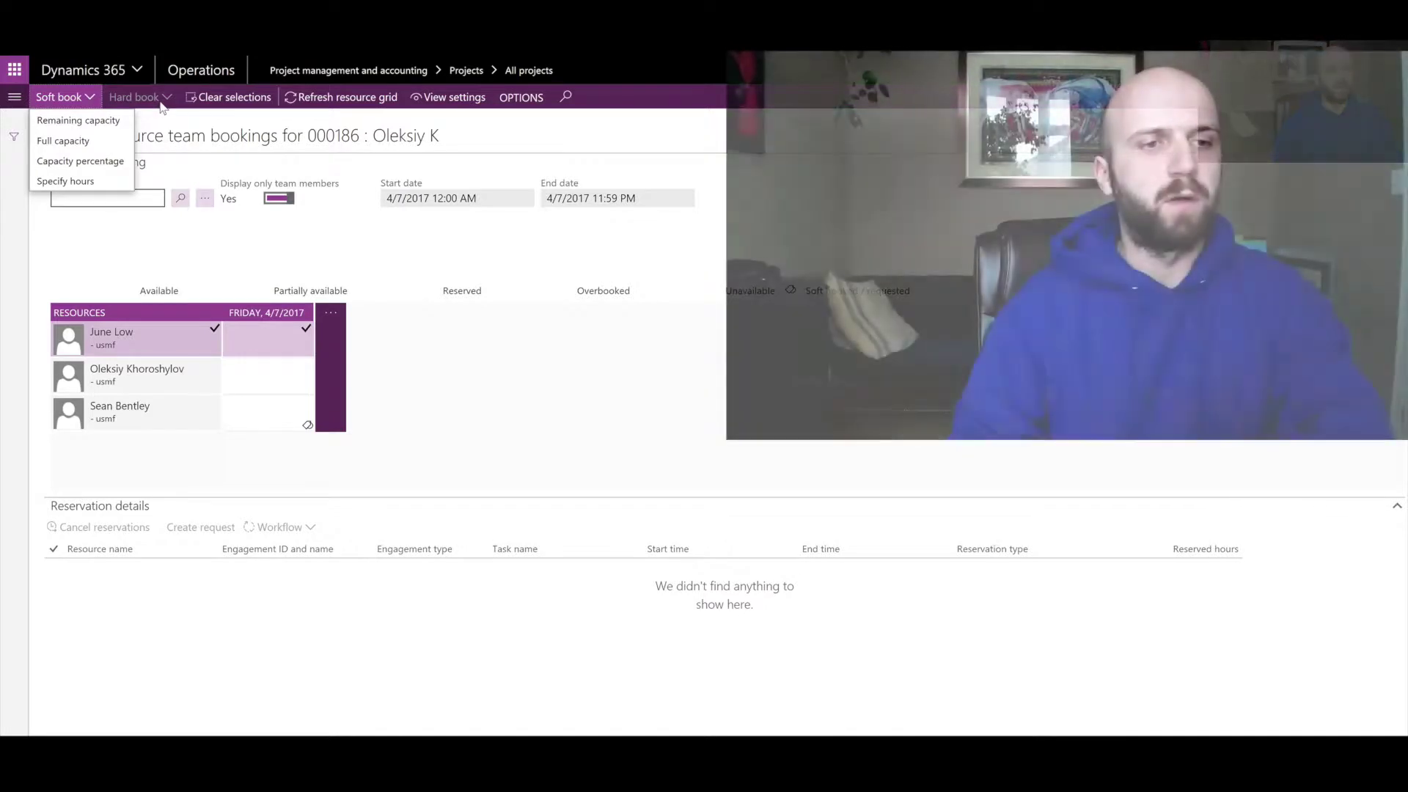
left_click(455, 239)
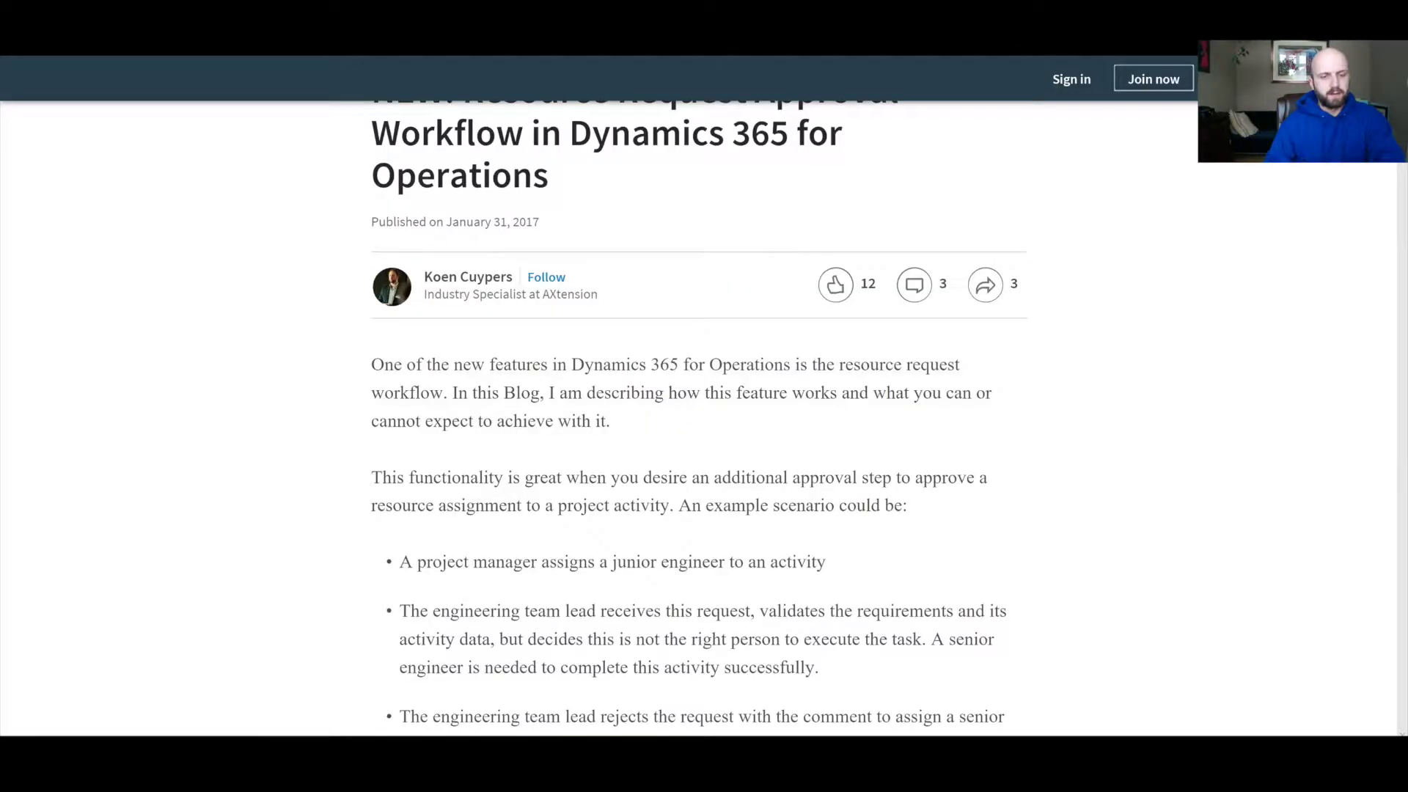
Read the article's step-by-step guide on the project parameters, the Resource request ID number sequence and the required header and line workflows
scroll(704, 396, "down", 13)
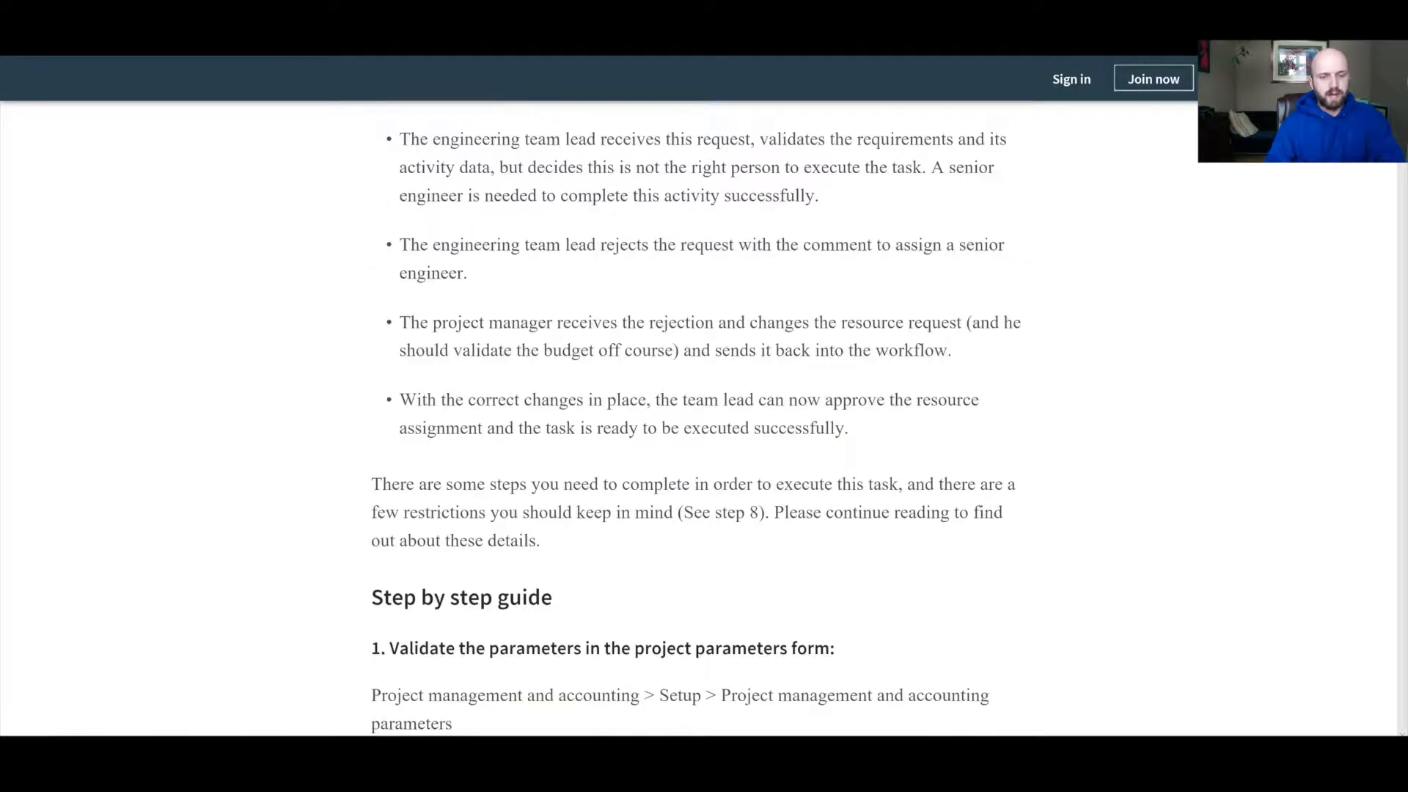
scroll(540, 492, "down", 3)
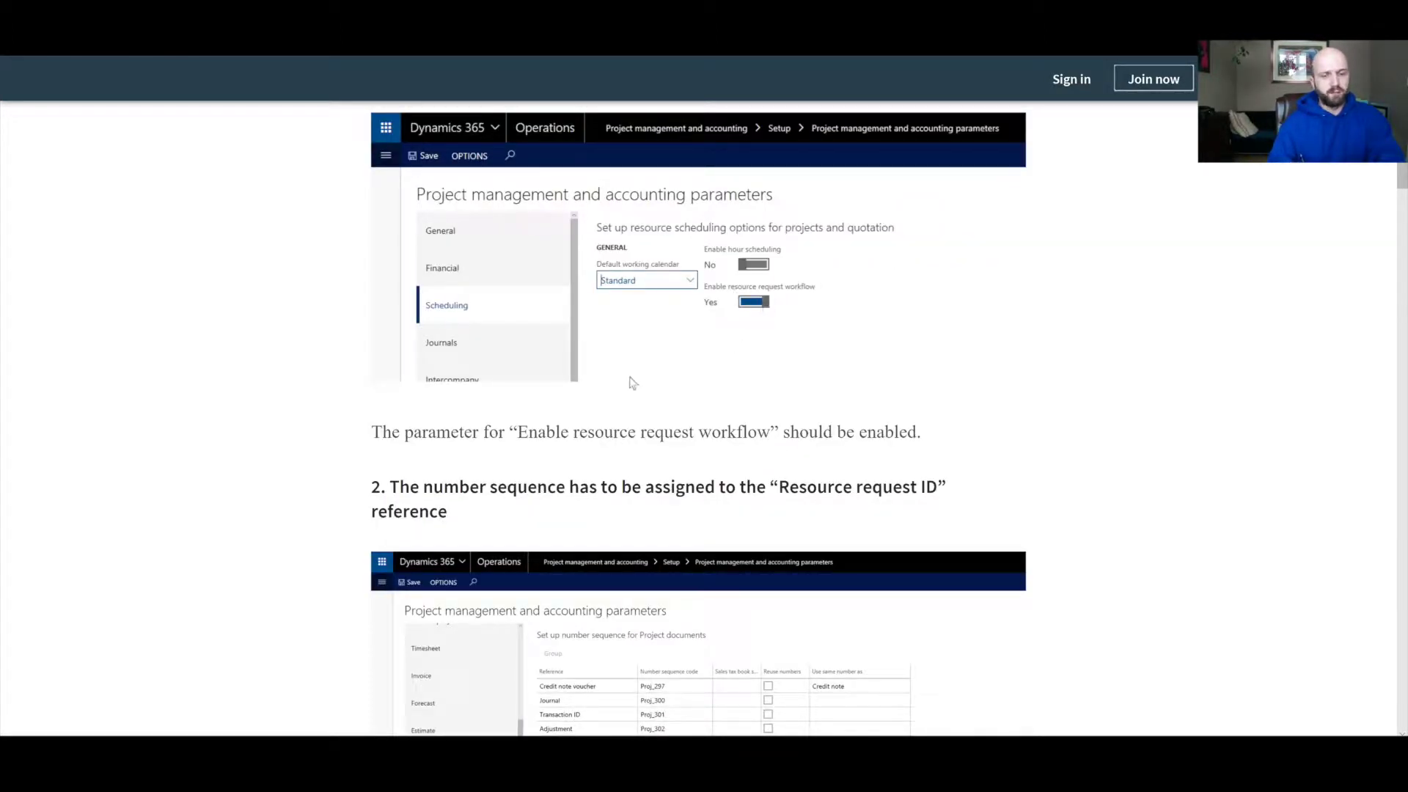
scroll(633, 382, "down", 3)
scroll(845, 217, "down", 2)
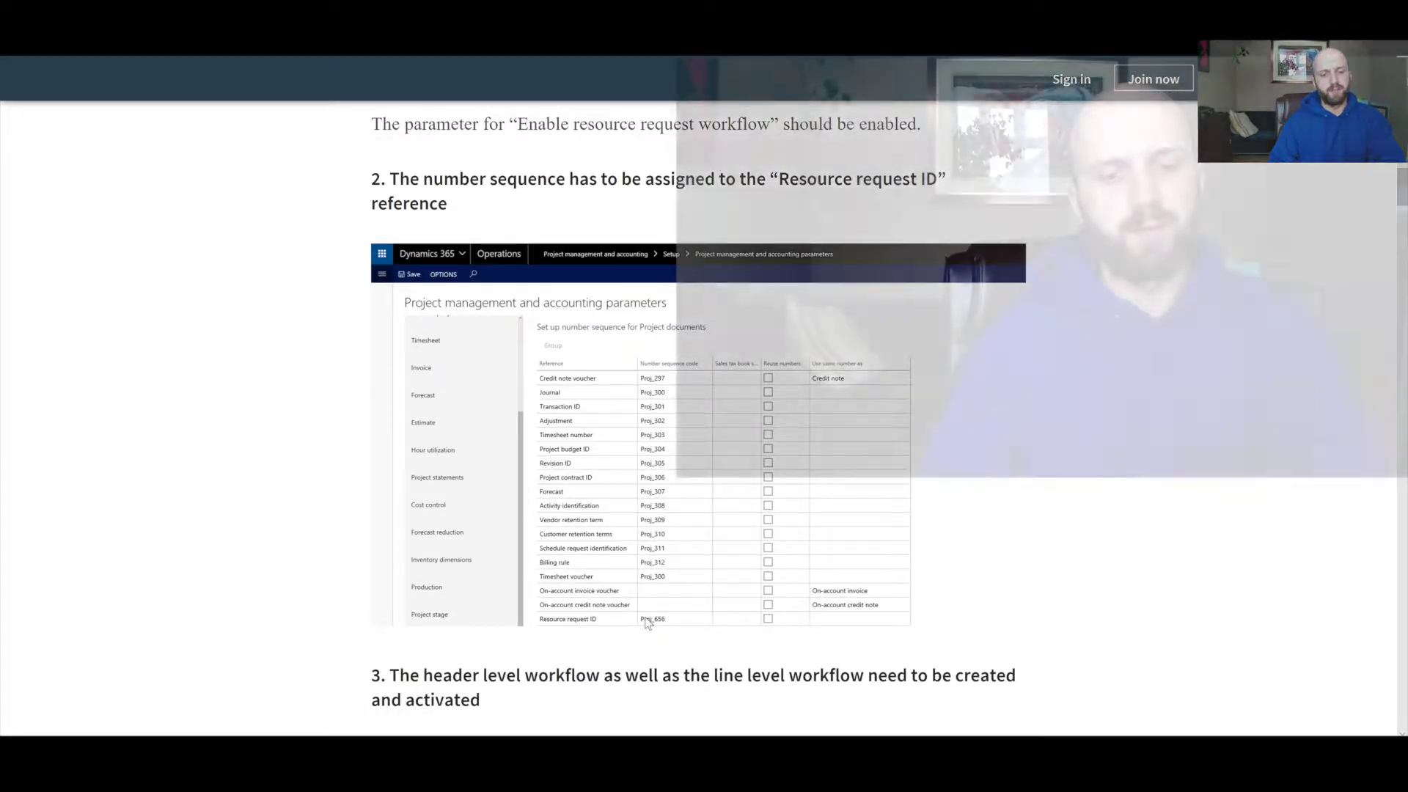
scroll(646, 622, "down", 8)
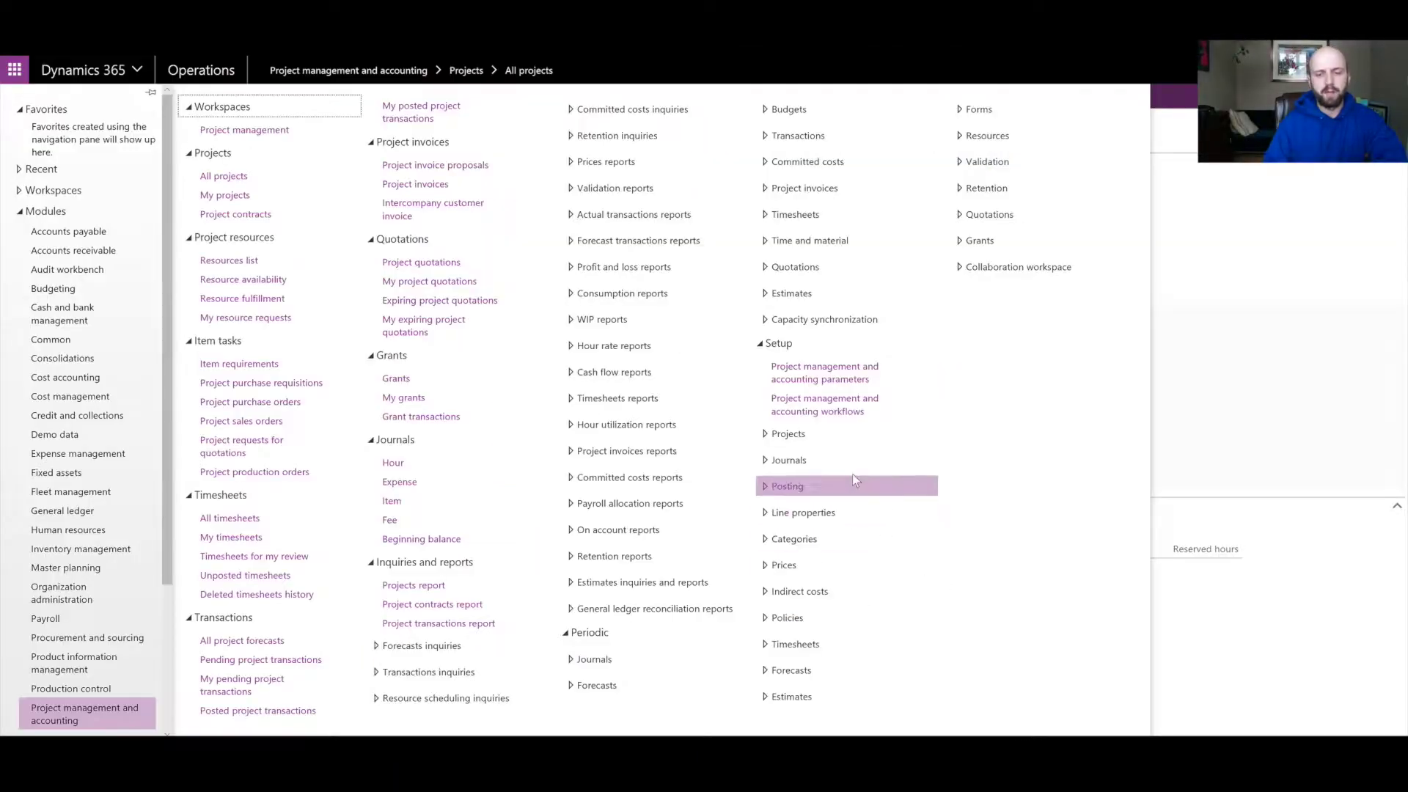
In Dynamics 365, open Resource request line workflow 000223 from the project workflows and inspect the assignment of its approval Step 1
left_click(855, 407)
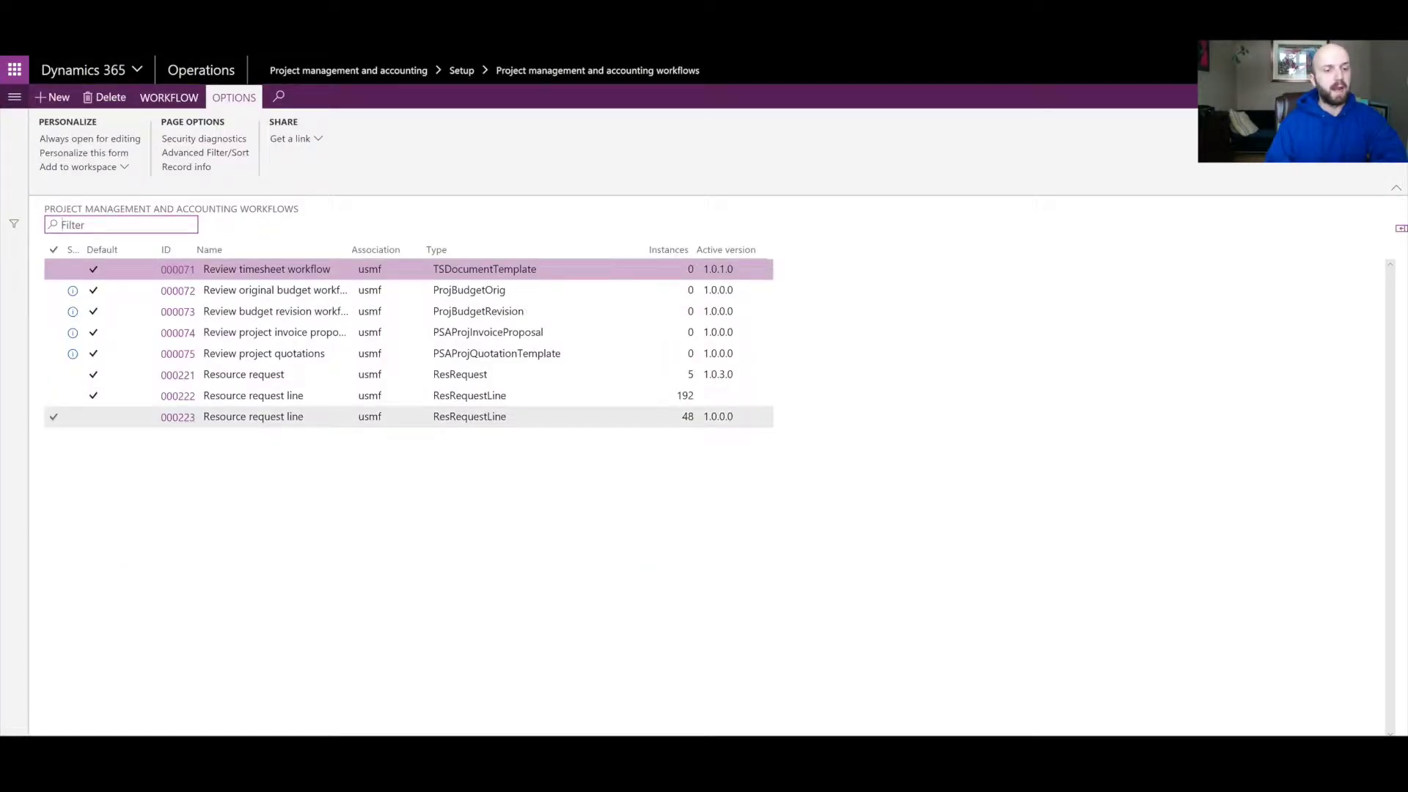
left_click(178, 417)
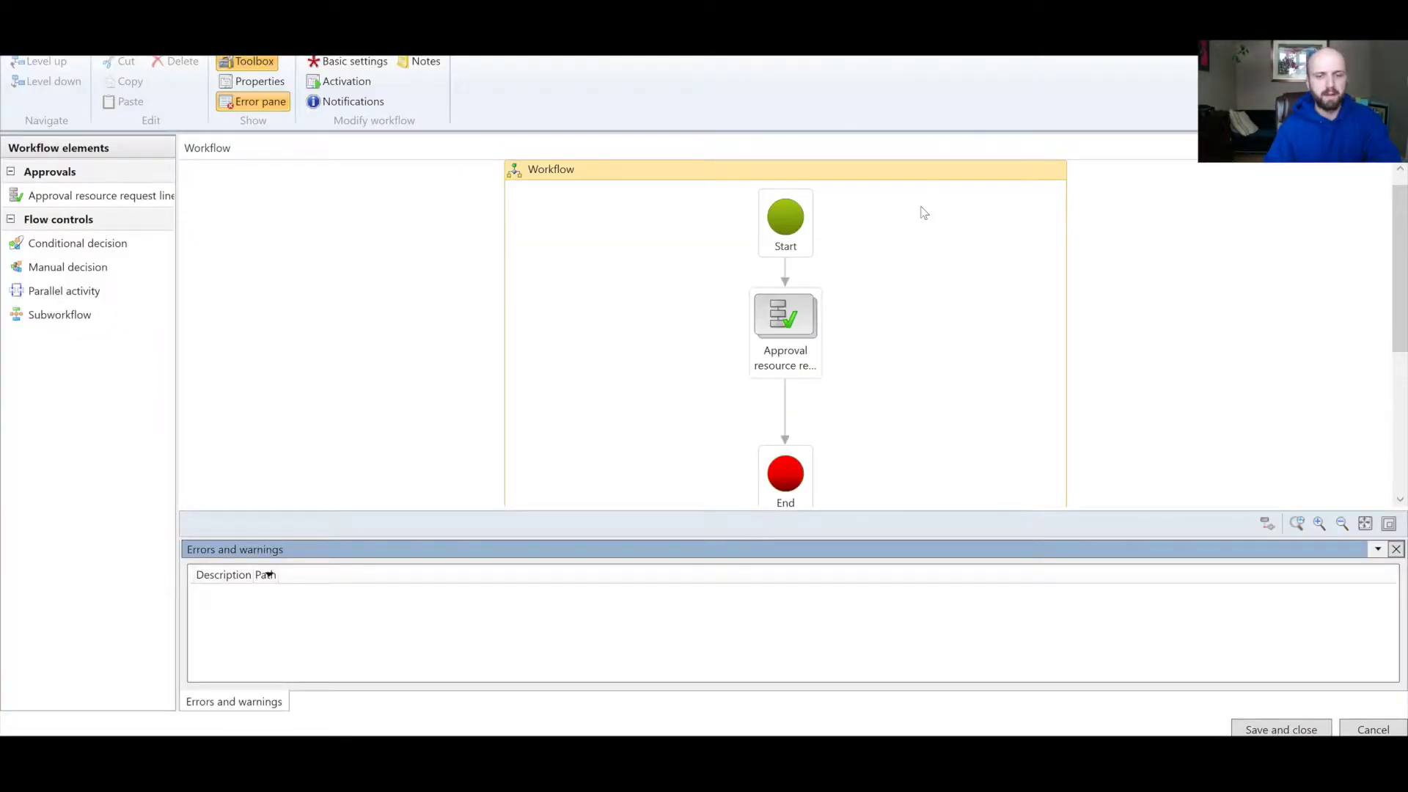
left_click(796, 332)
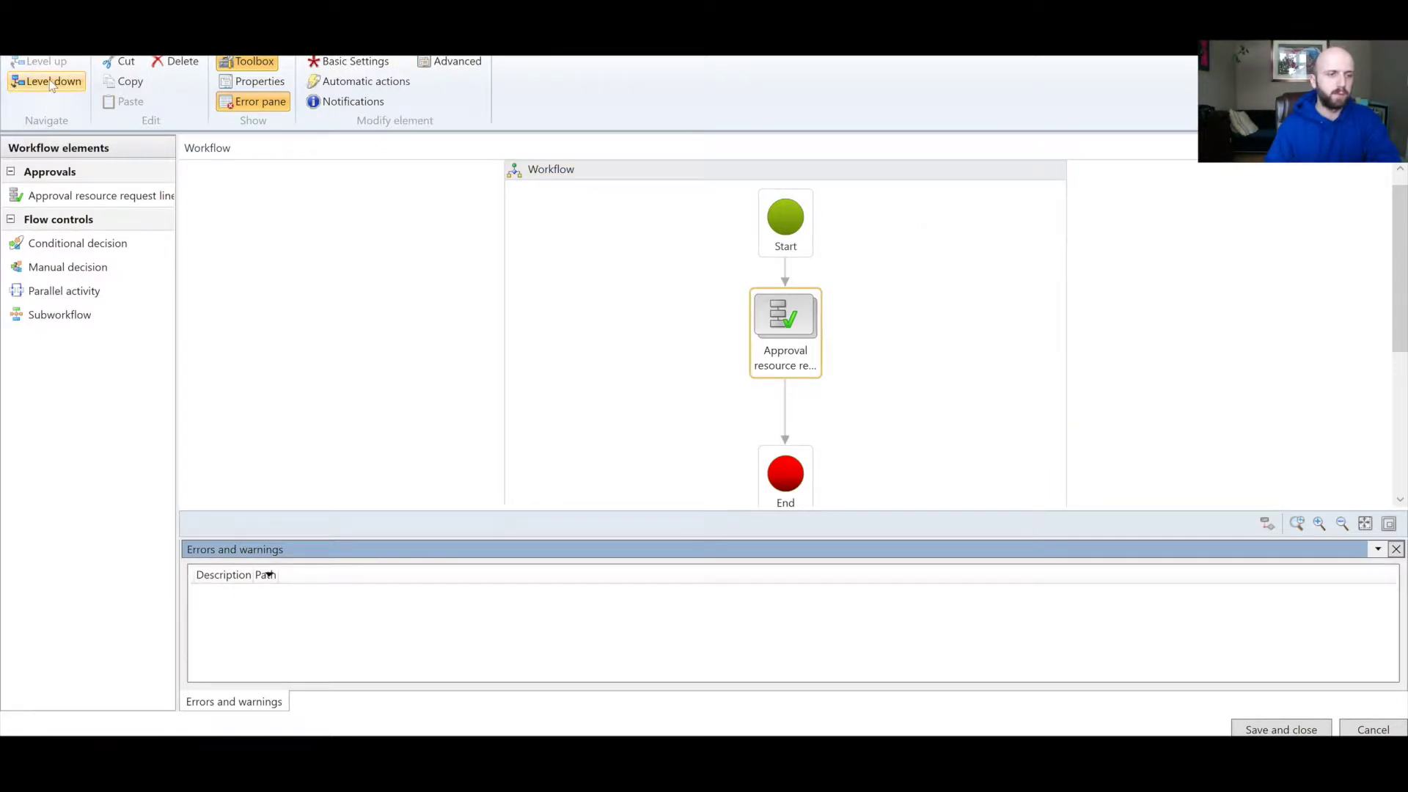
left_click(51, 82)
left_click(786, 358)
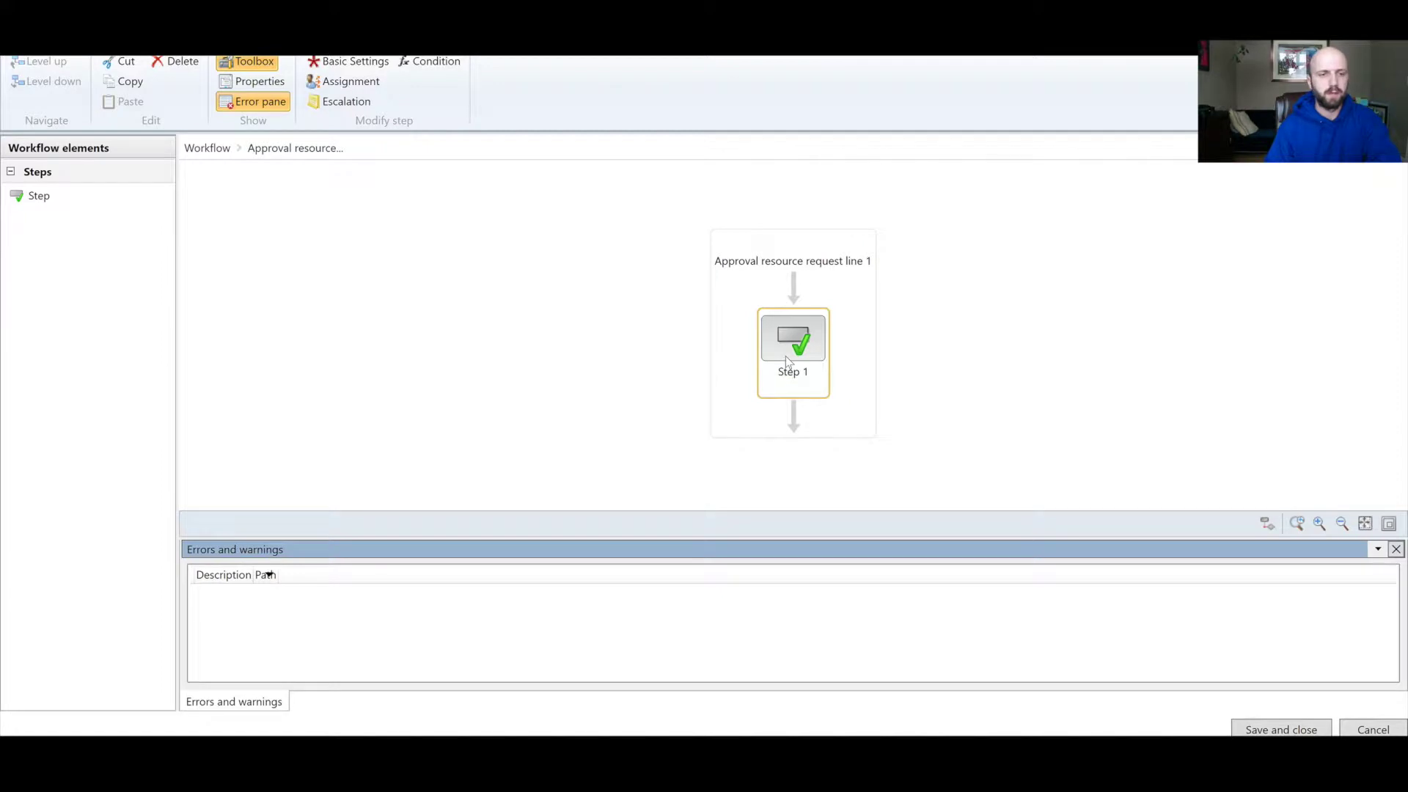
left_click(350, 85)
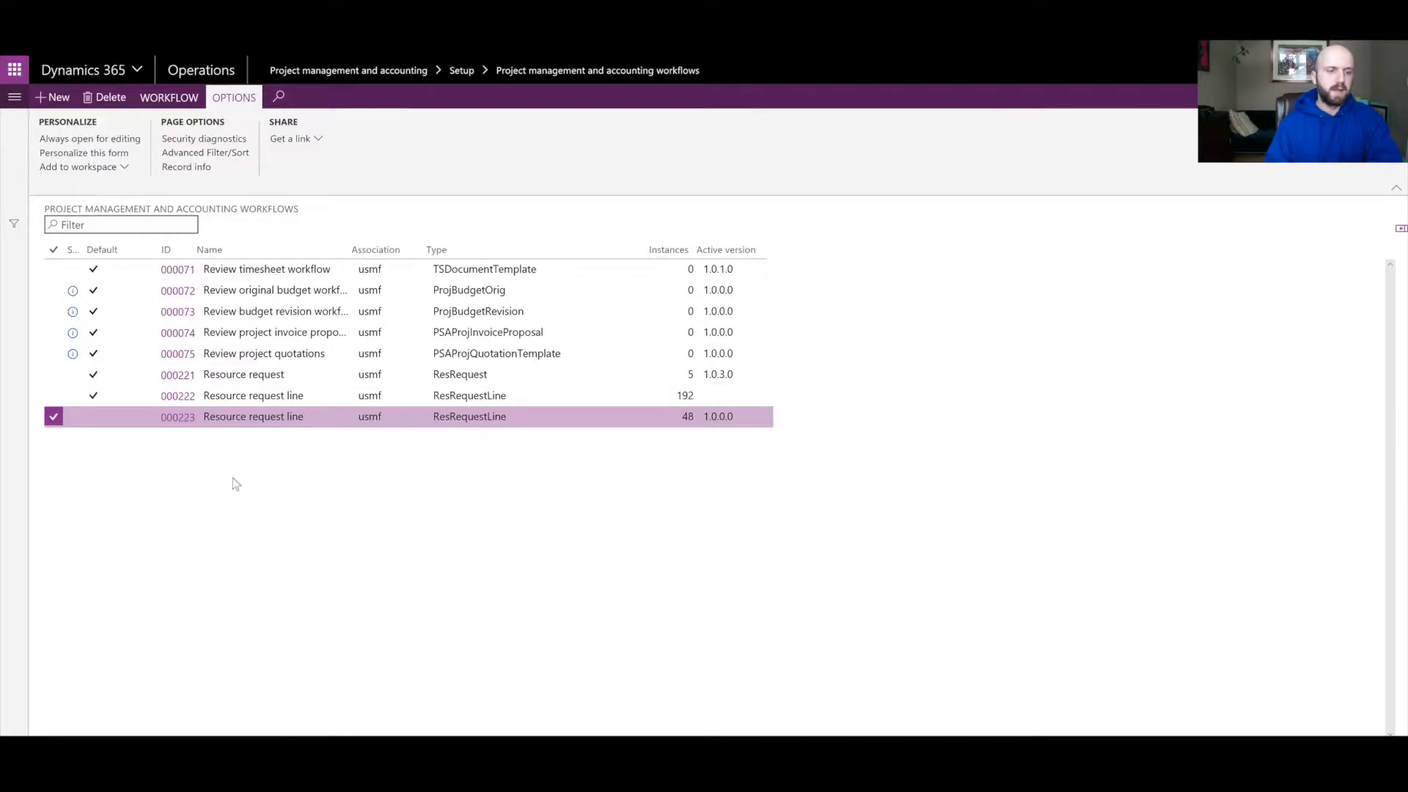
Open Resource request workflow 000221 and check which line-item workflow its Resource request line item element invokes
left_click(178, 377)
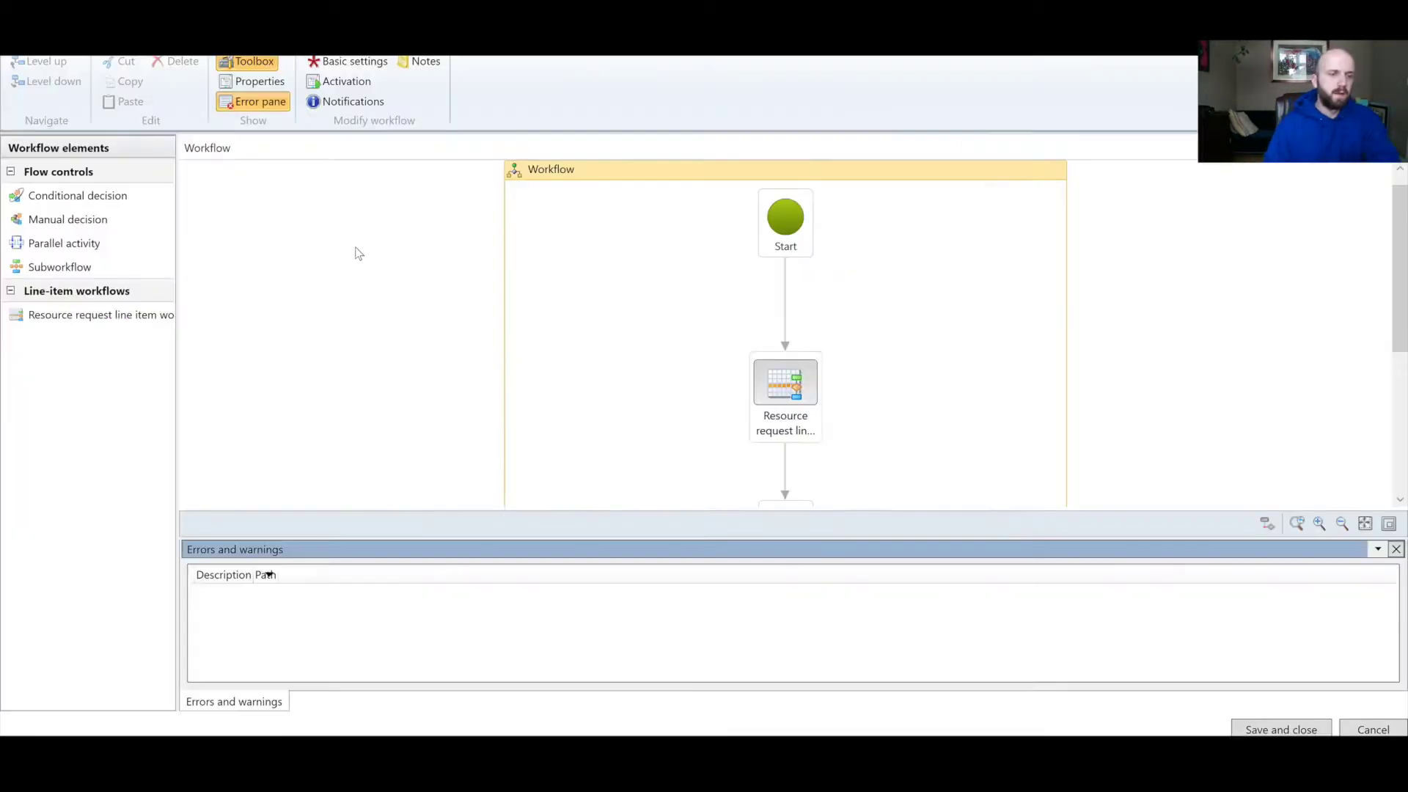
left_click(797, 395)
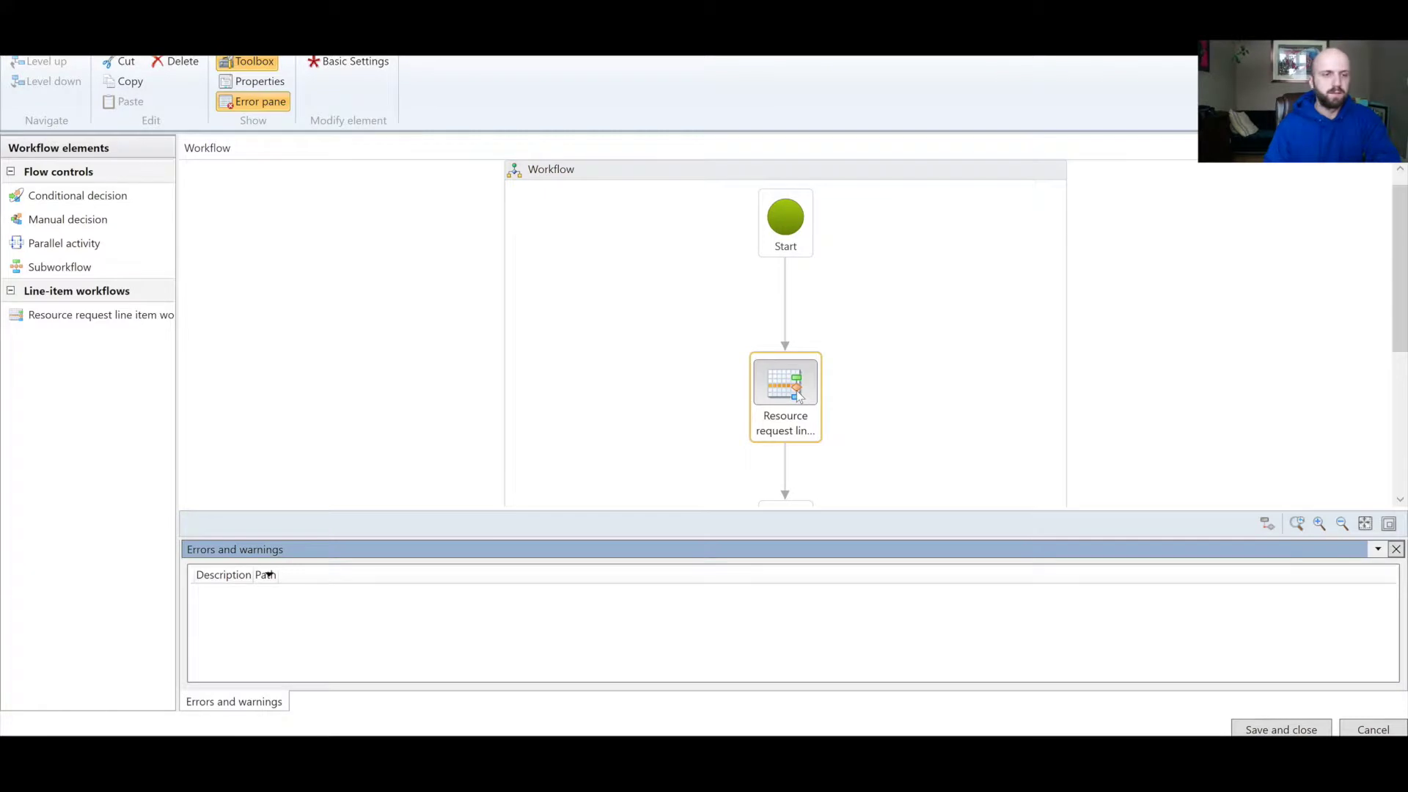
left_click(355, 62)
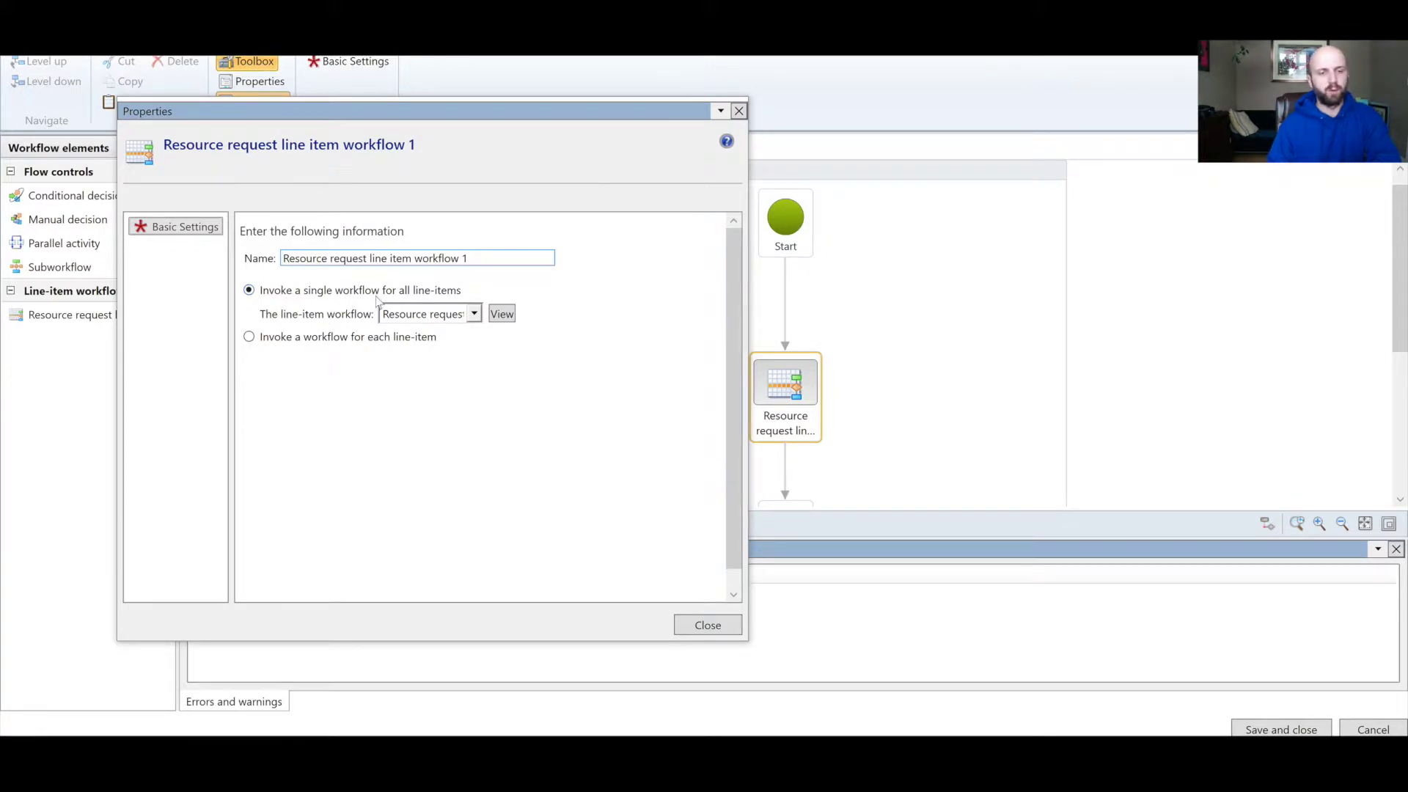
left_click(475, 314)
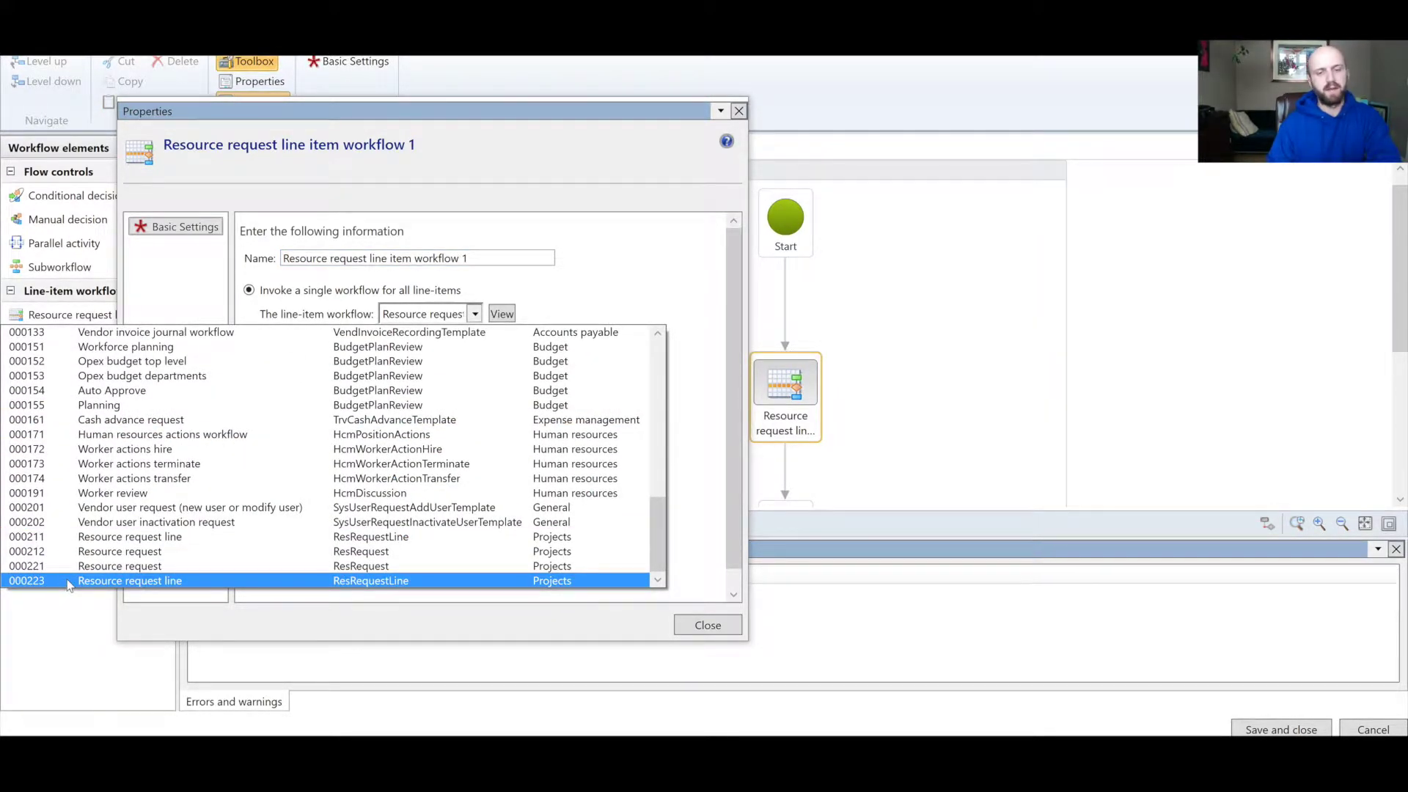
left_click(672, 281)
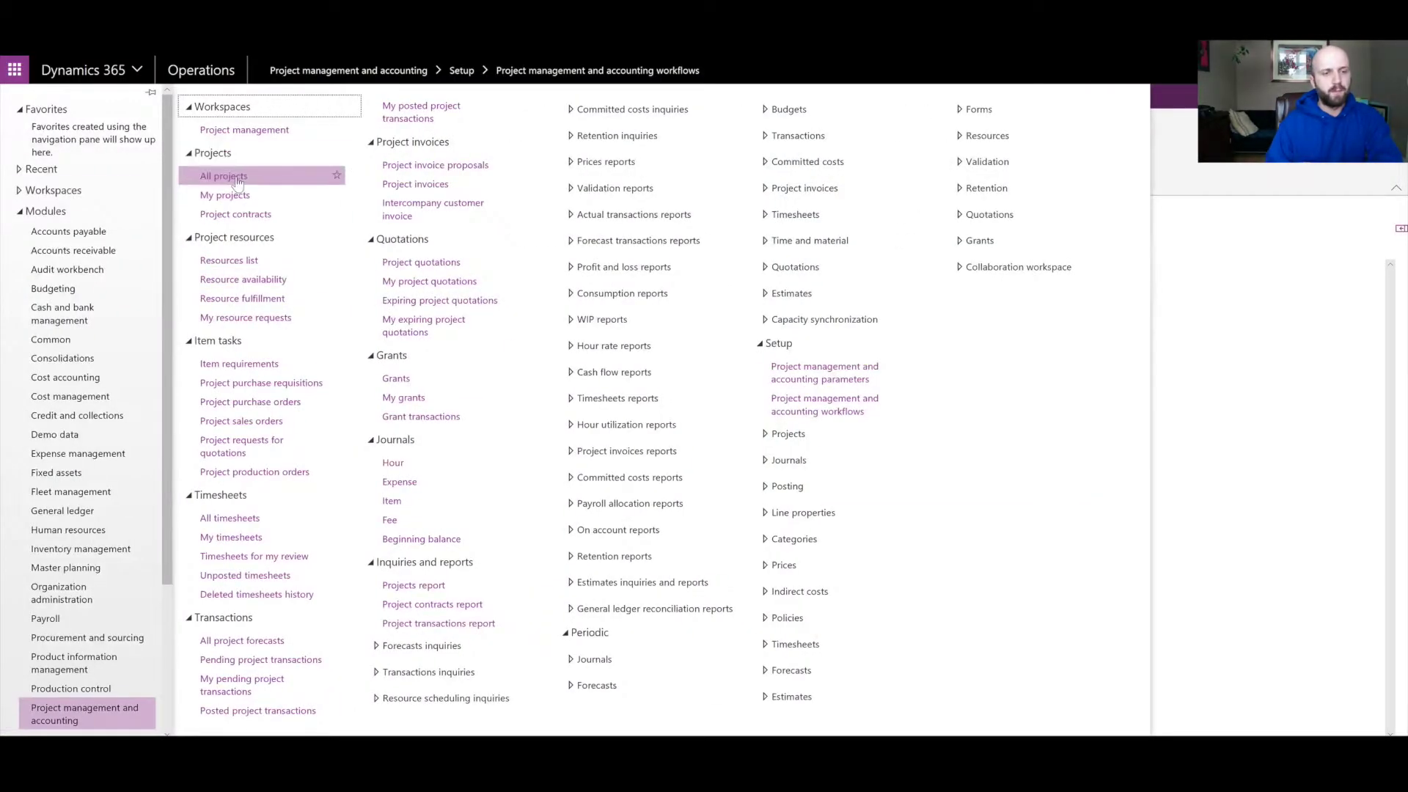
Create a project named "Demo for new workflow" from All projects, using the first Shrike Retail project contract
left_click(236, 178)
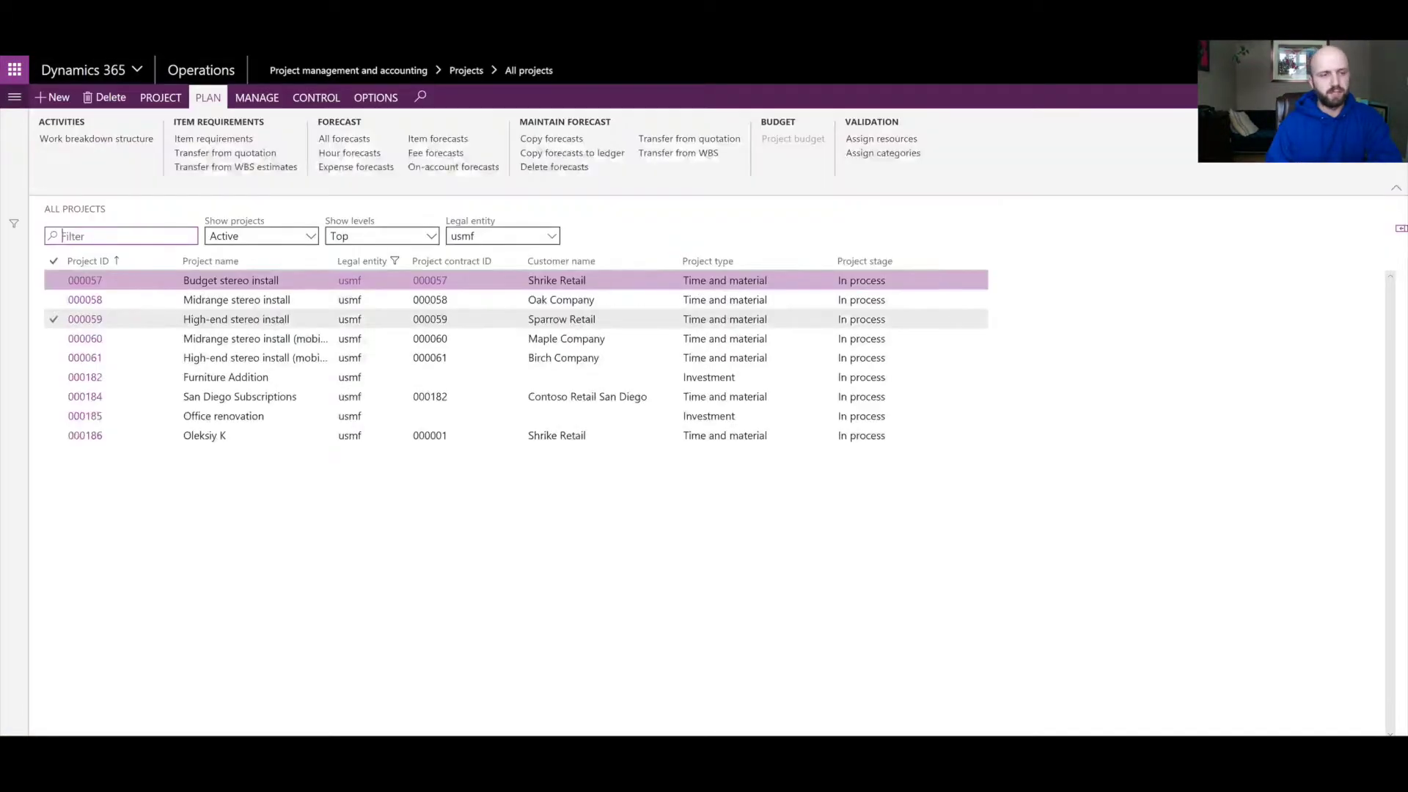
left_click(53, 97)
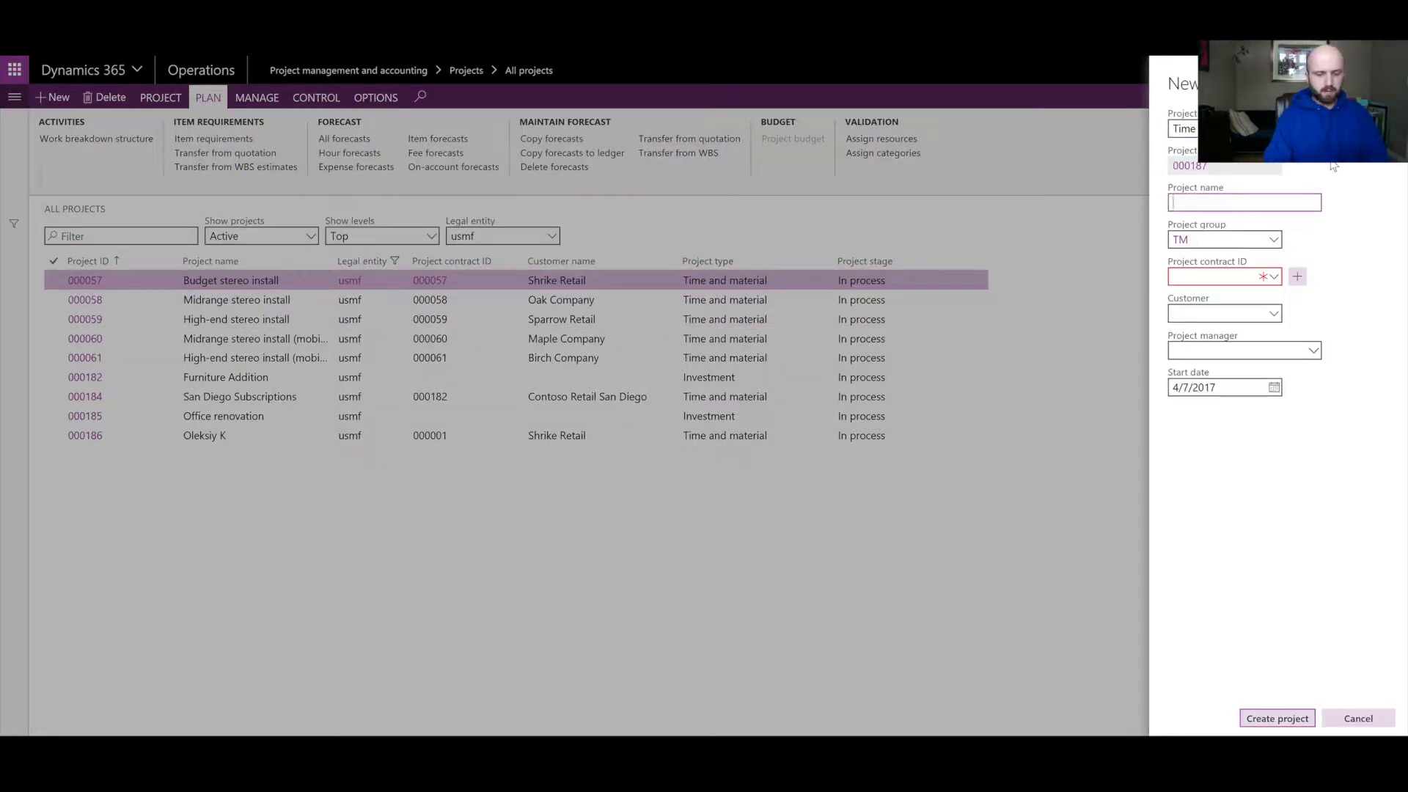
type("Demo for new wor")
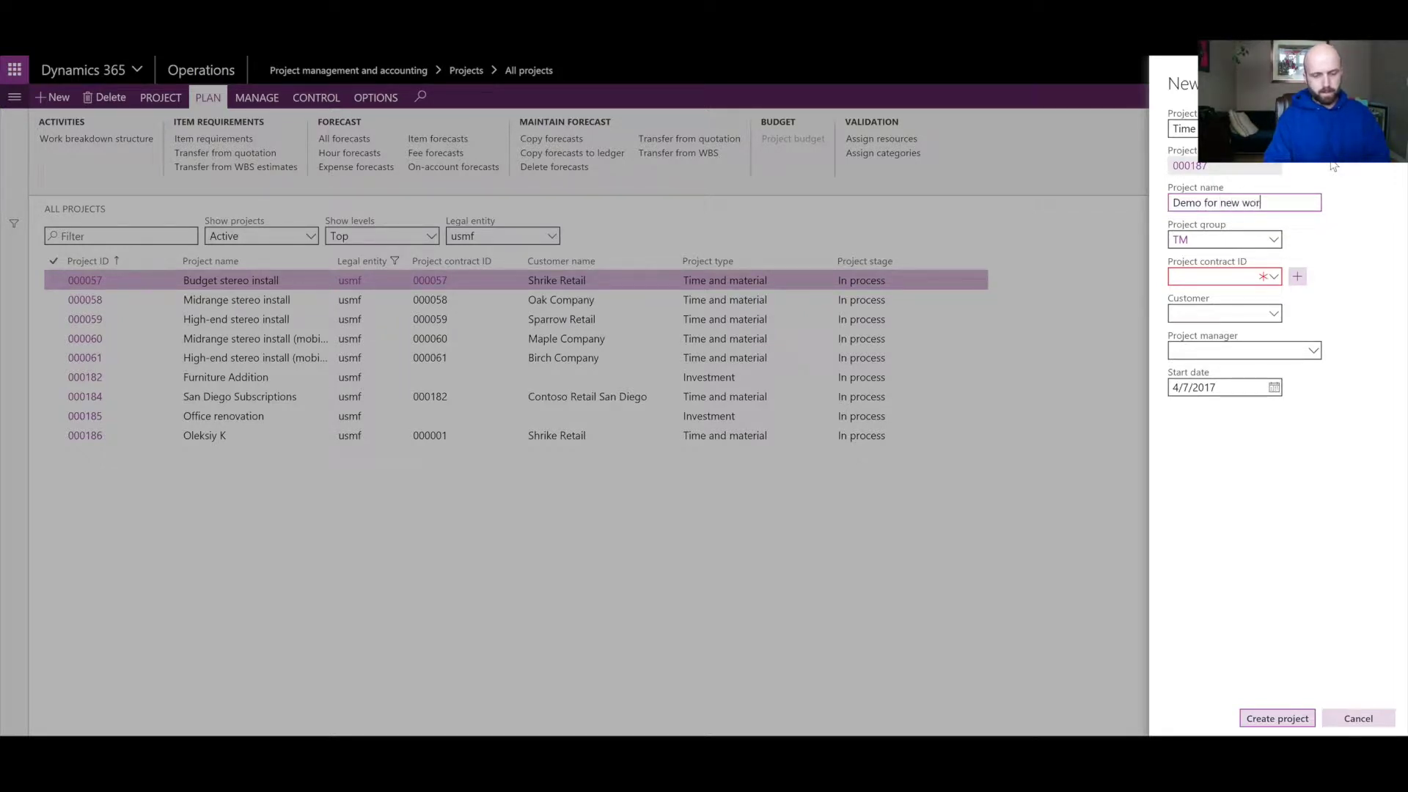
type("kflow")
key("Tab")
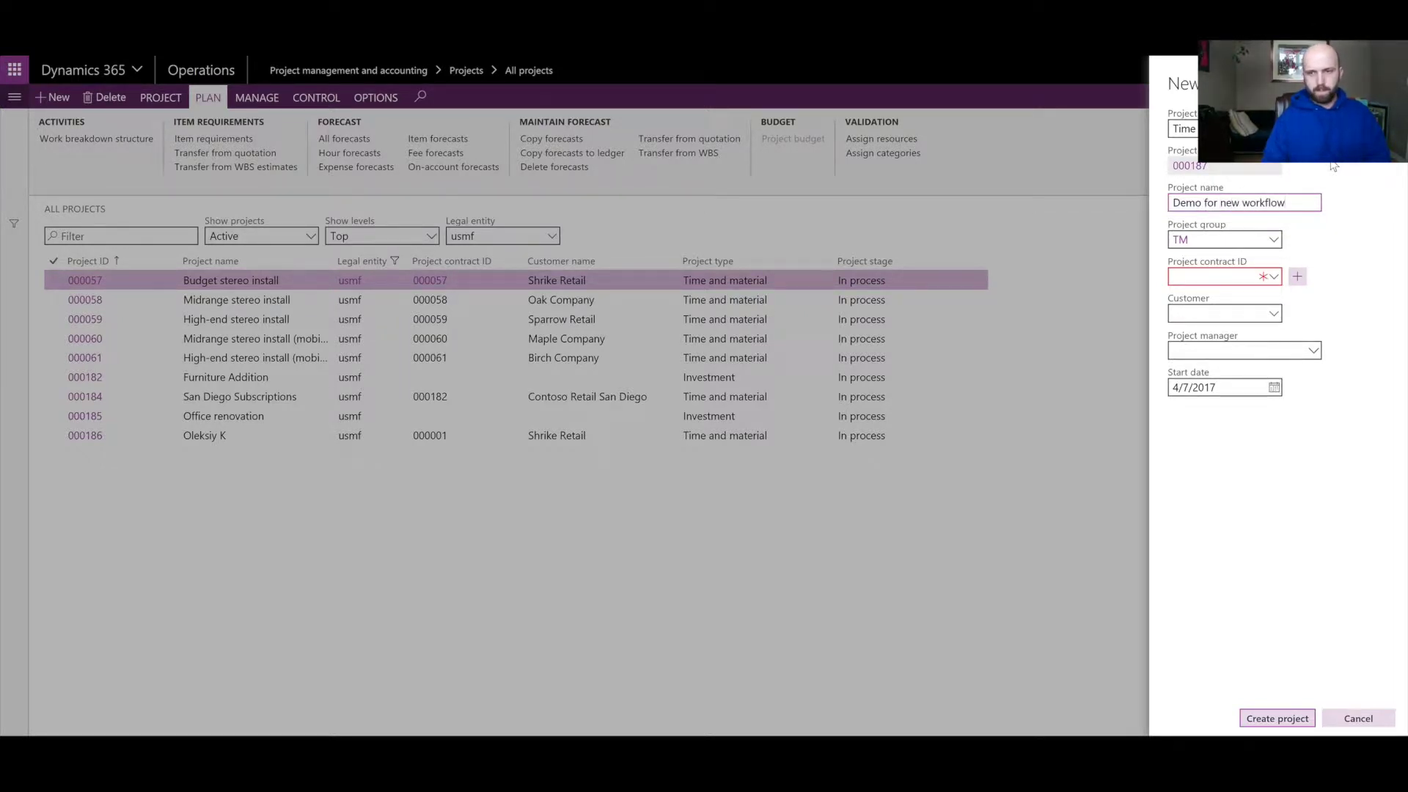
left_click(1274, 278)
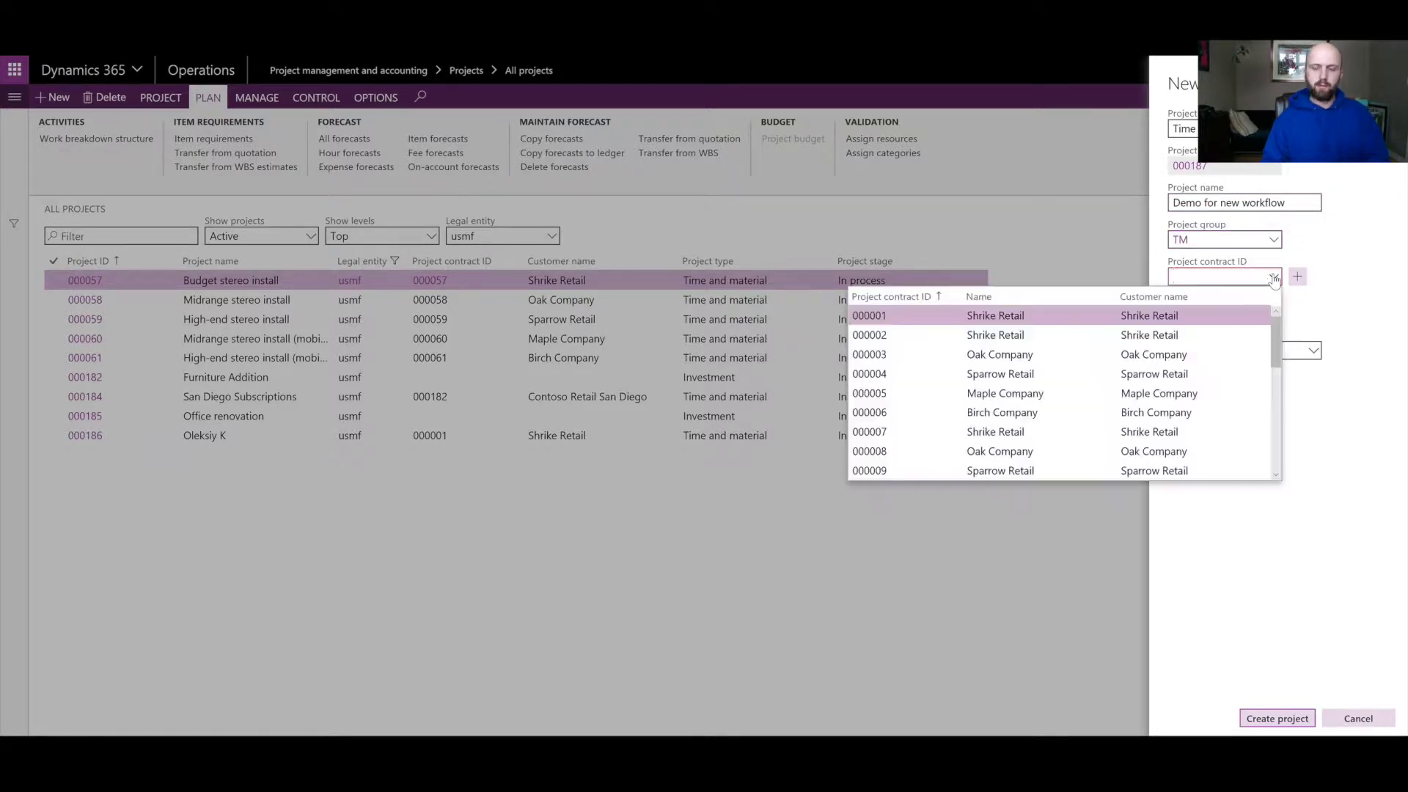
key("Return")
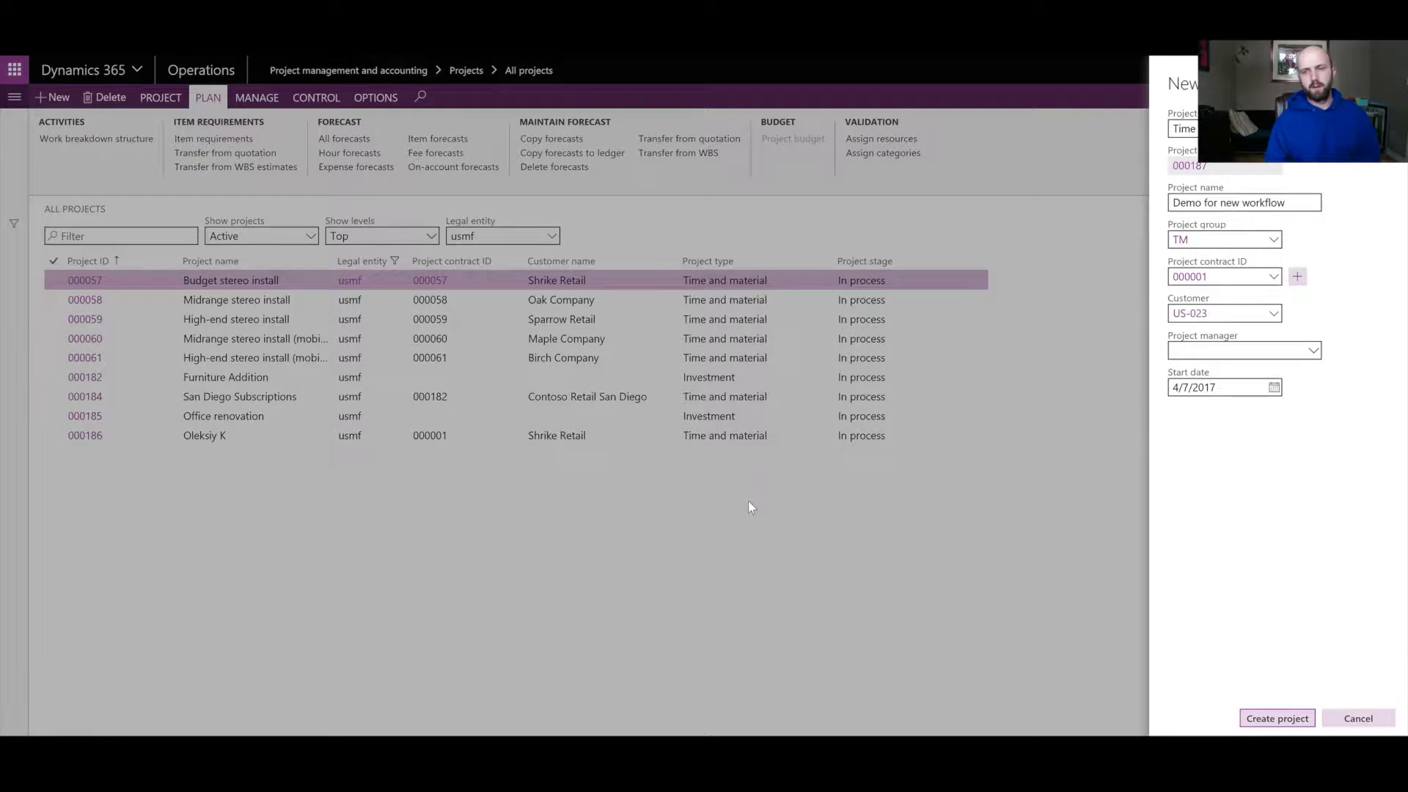
key("Return")
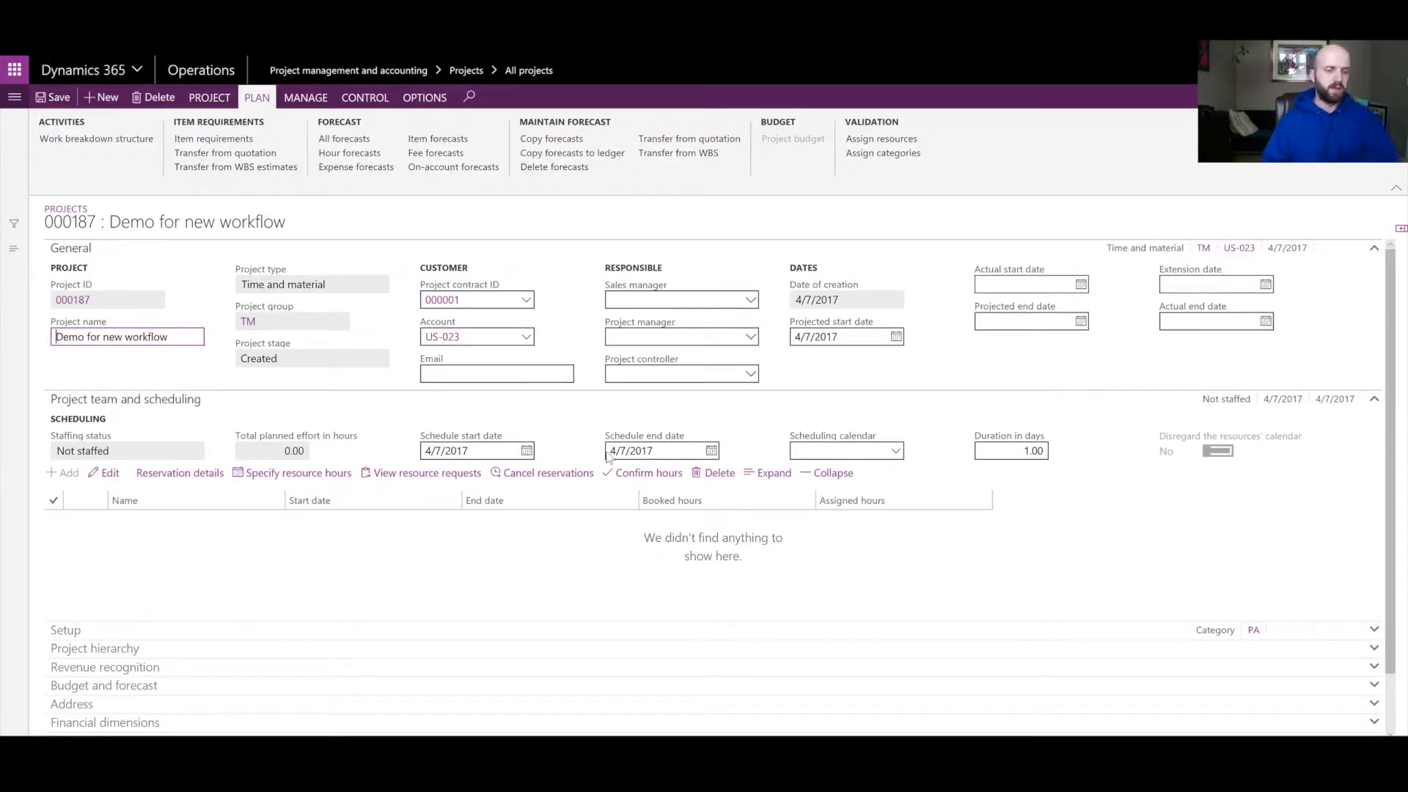
Set the project's scheduling calendar to 24hr so that a work breakdown structure can be created
left_click(104, 146)
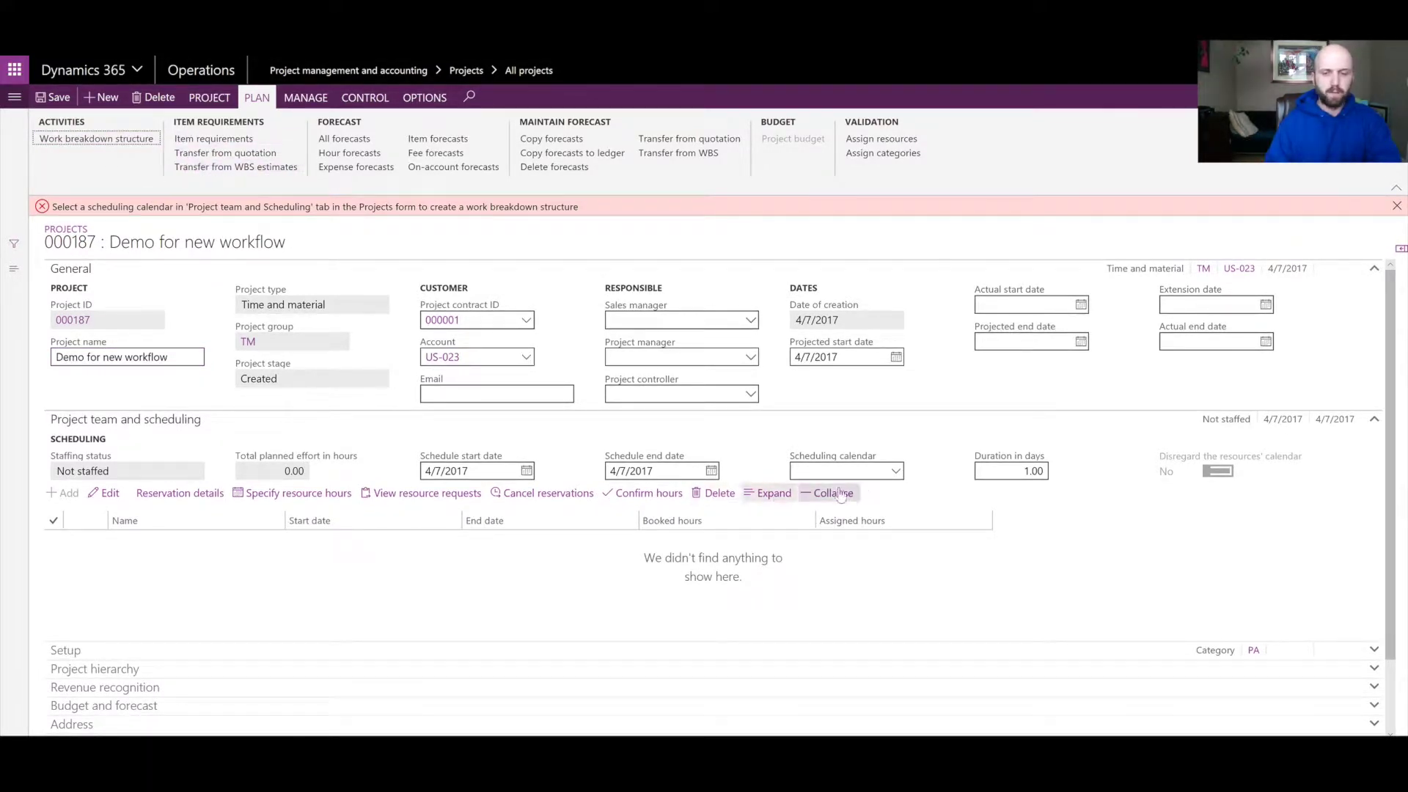
left_click(795, 470)
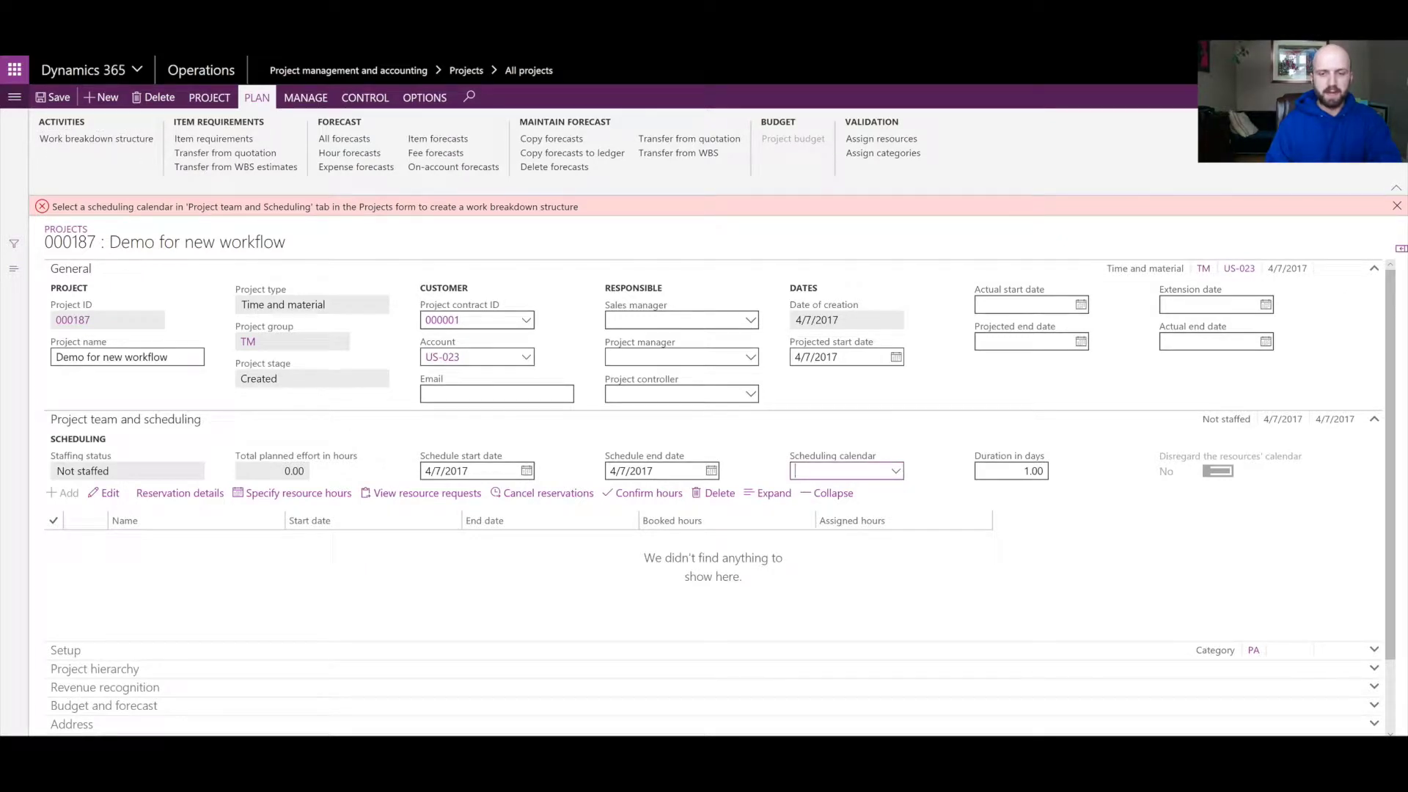
left_click(898, 473)
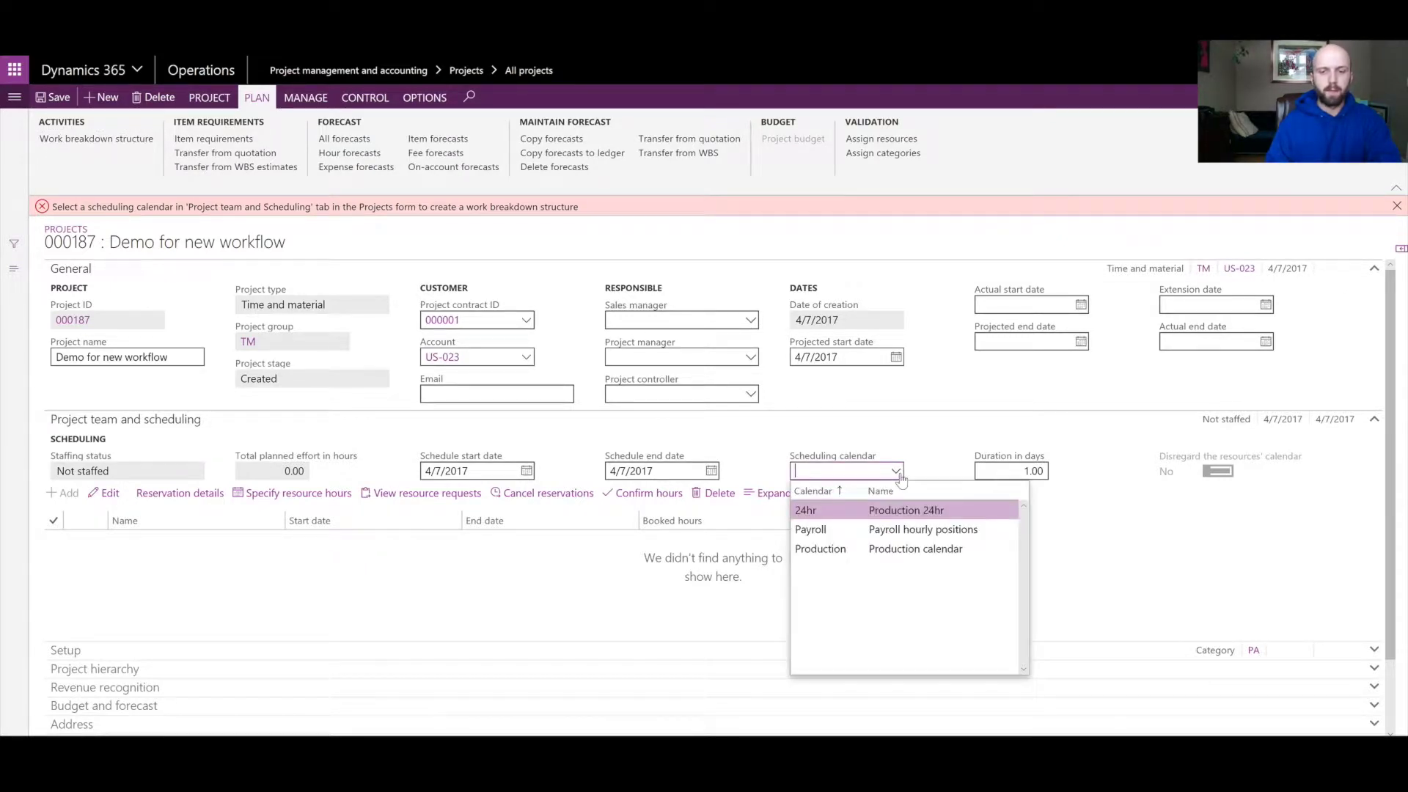
left_click(844, 514)
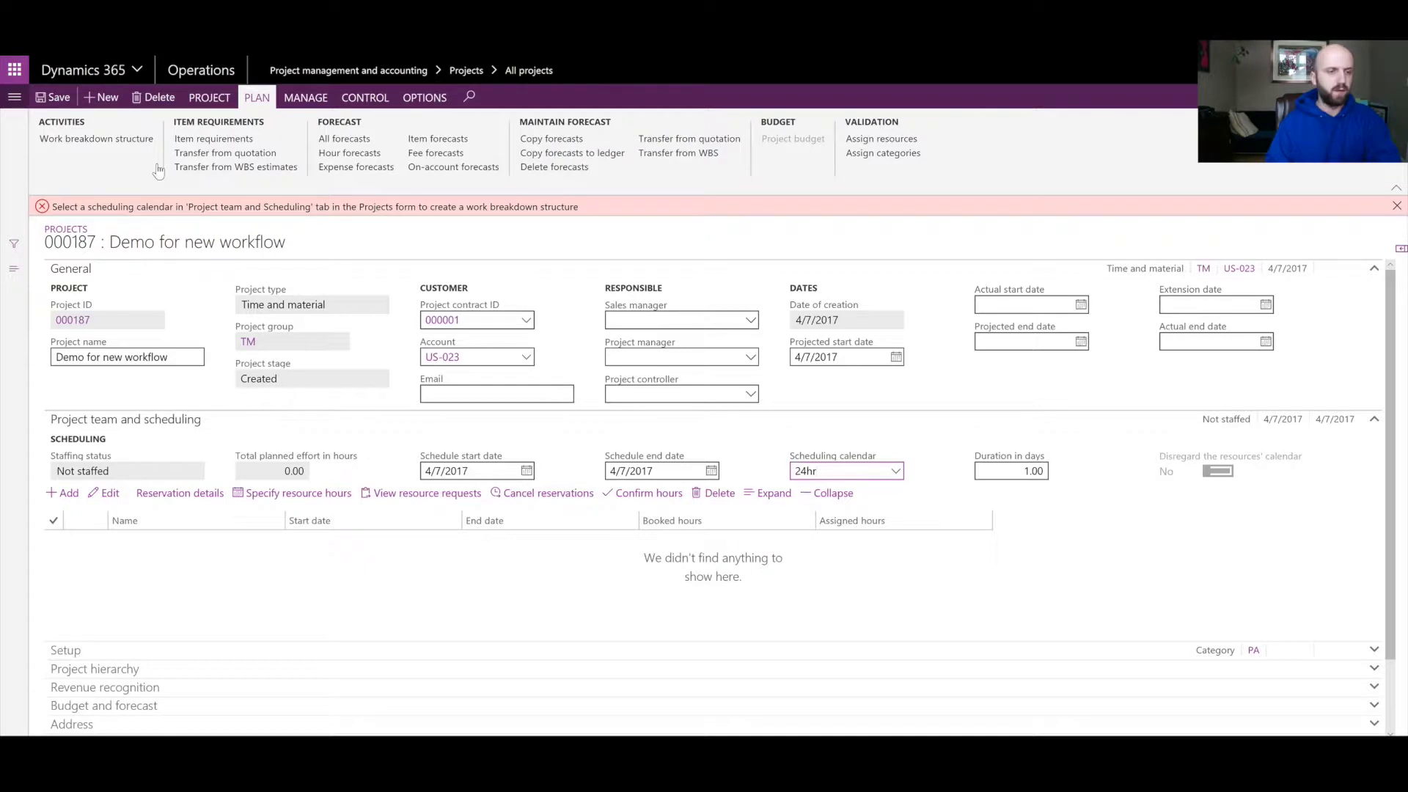
Add a task named "Build" with category Apprentice and 3 effort hours to the project's work breakdown structure and publish it
left_click(63, 141)
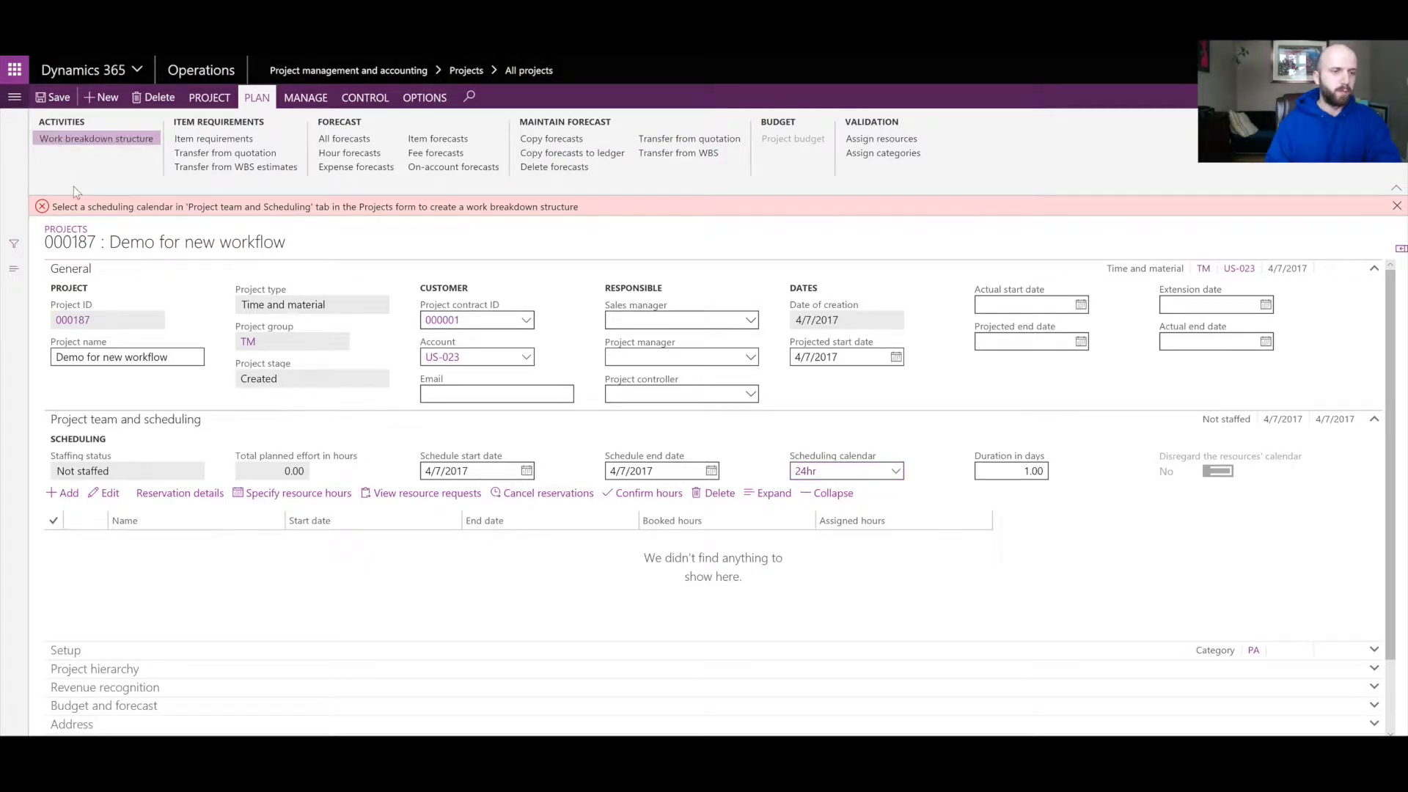
left_click(75, 265)
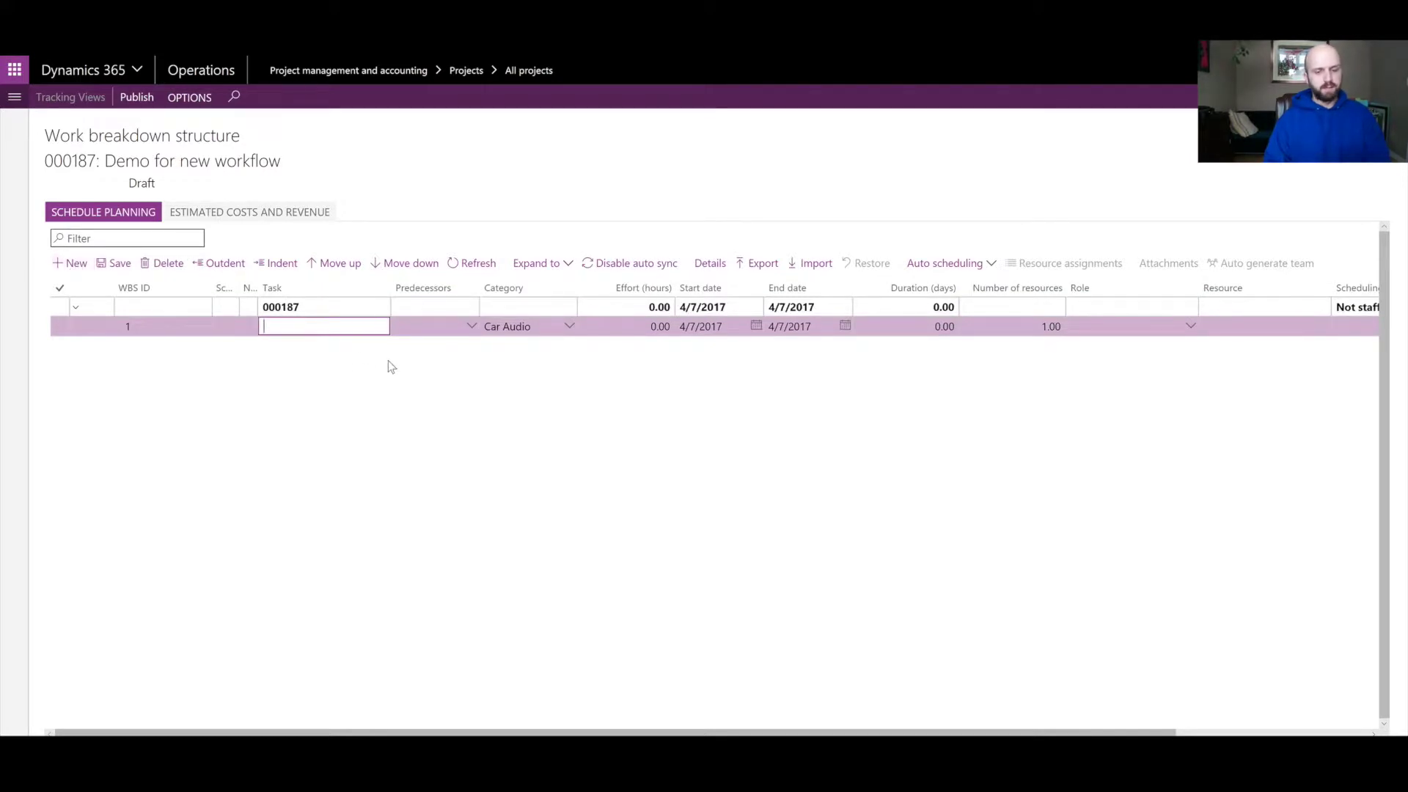
type("Build")
key("Tab")
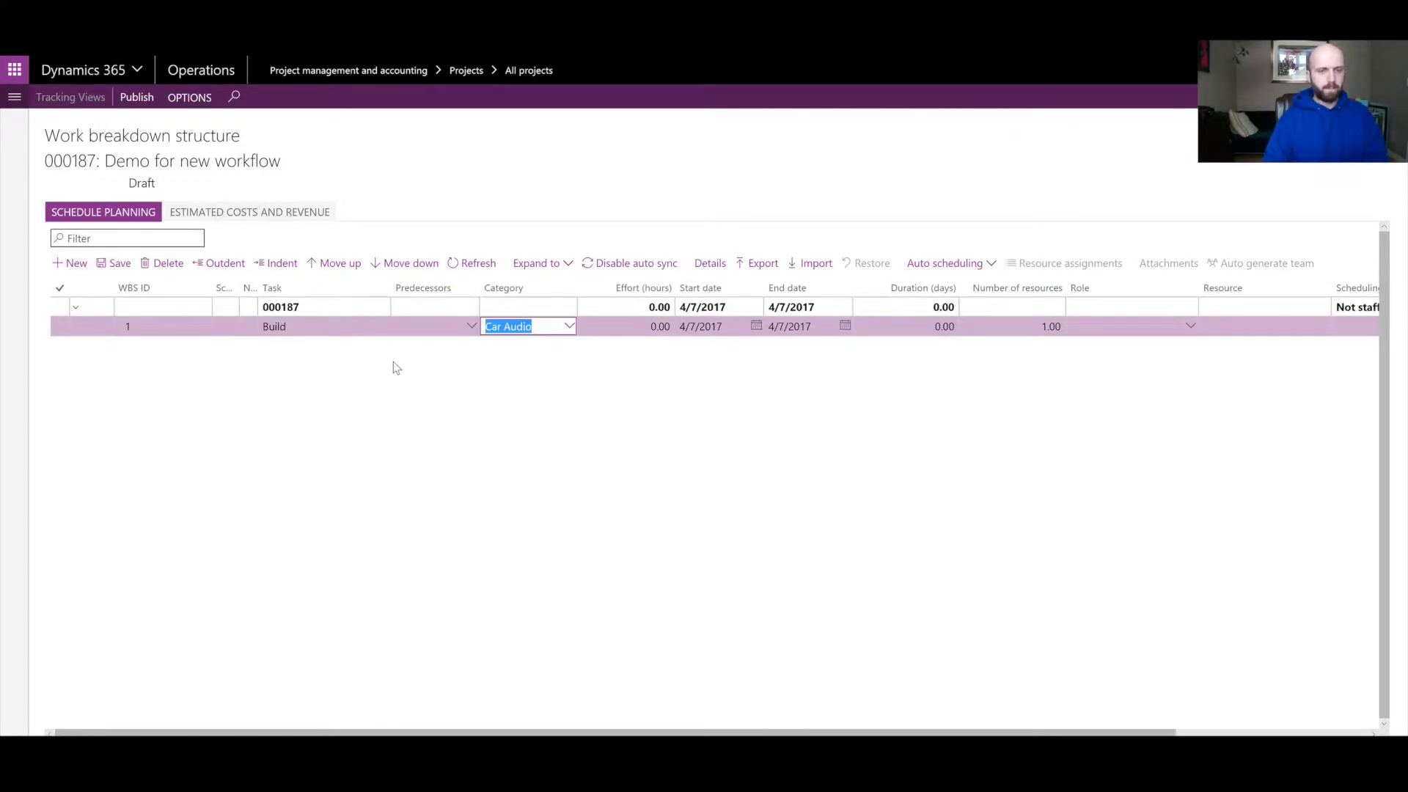
left_click(571, 332)
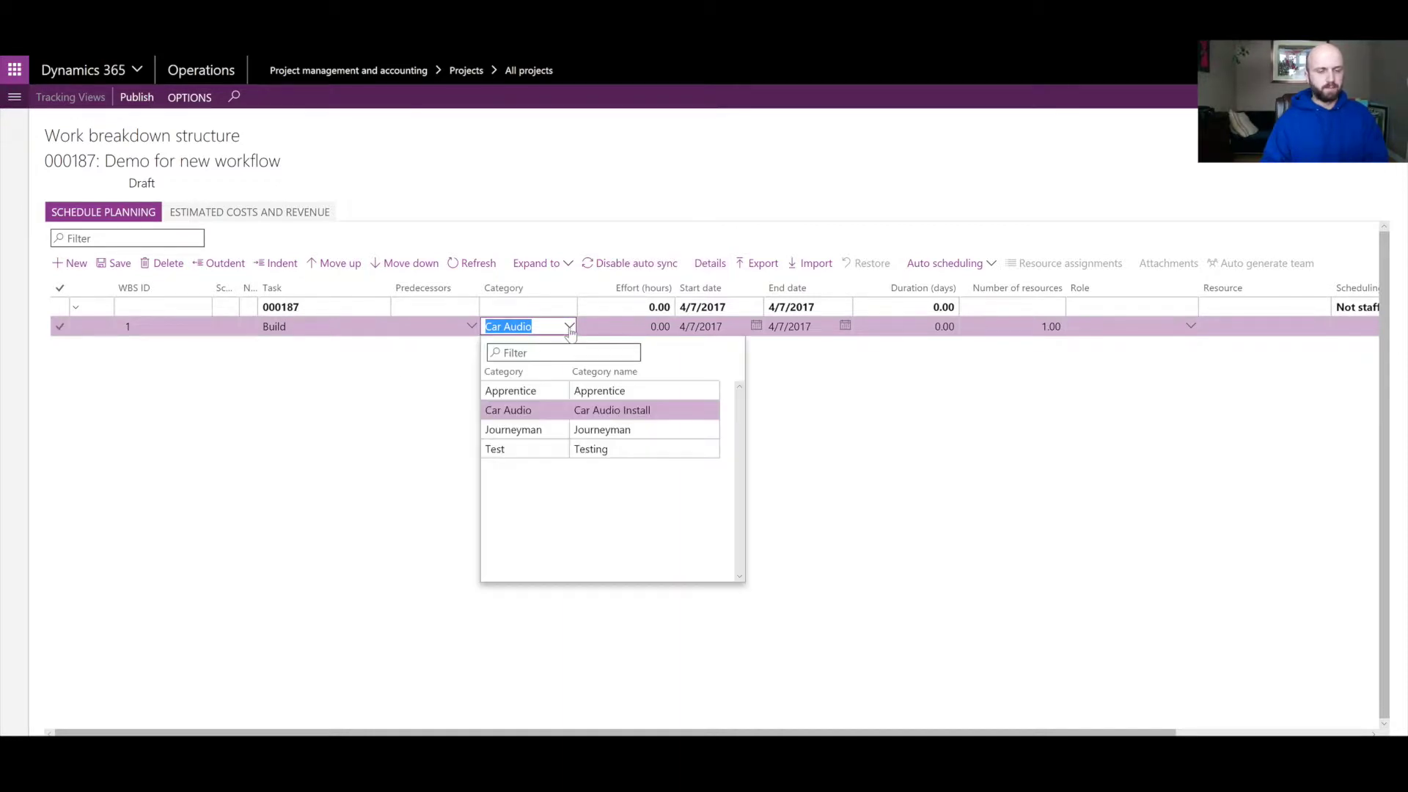
left_click(541, 392)
key("Tab")
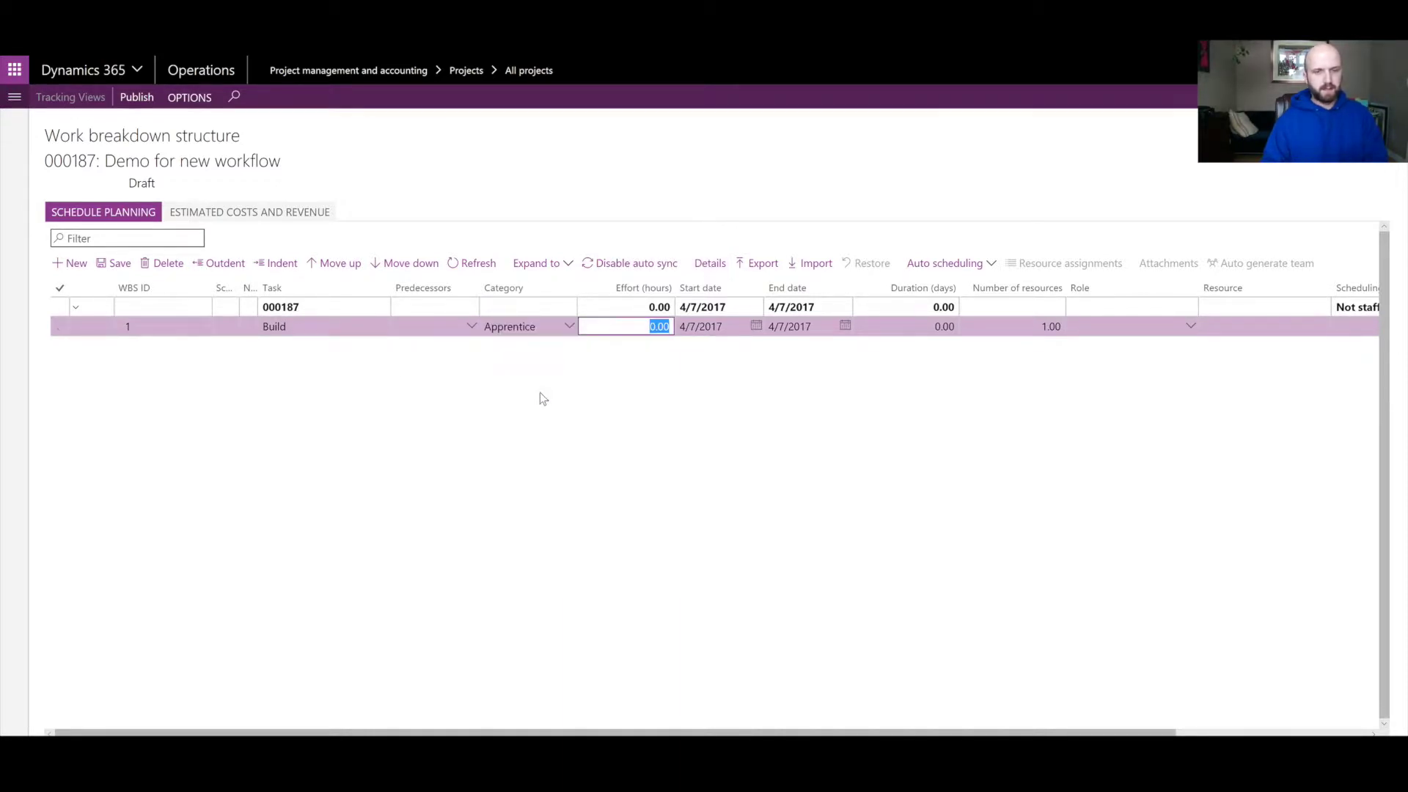
type("3")
key("Tab")
key("Tab")
key("Tab")
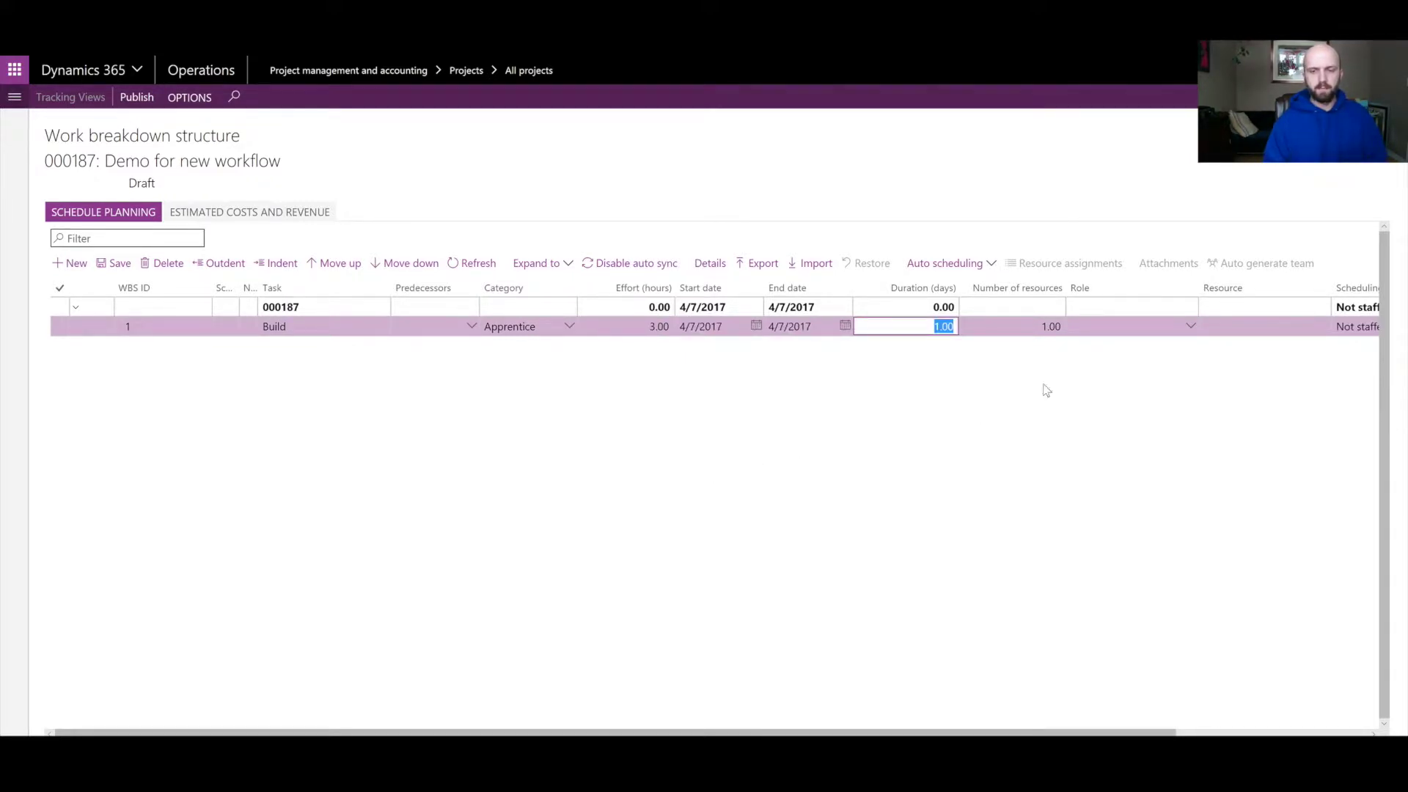
left_click(137, 100)
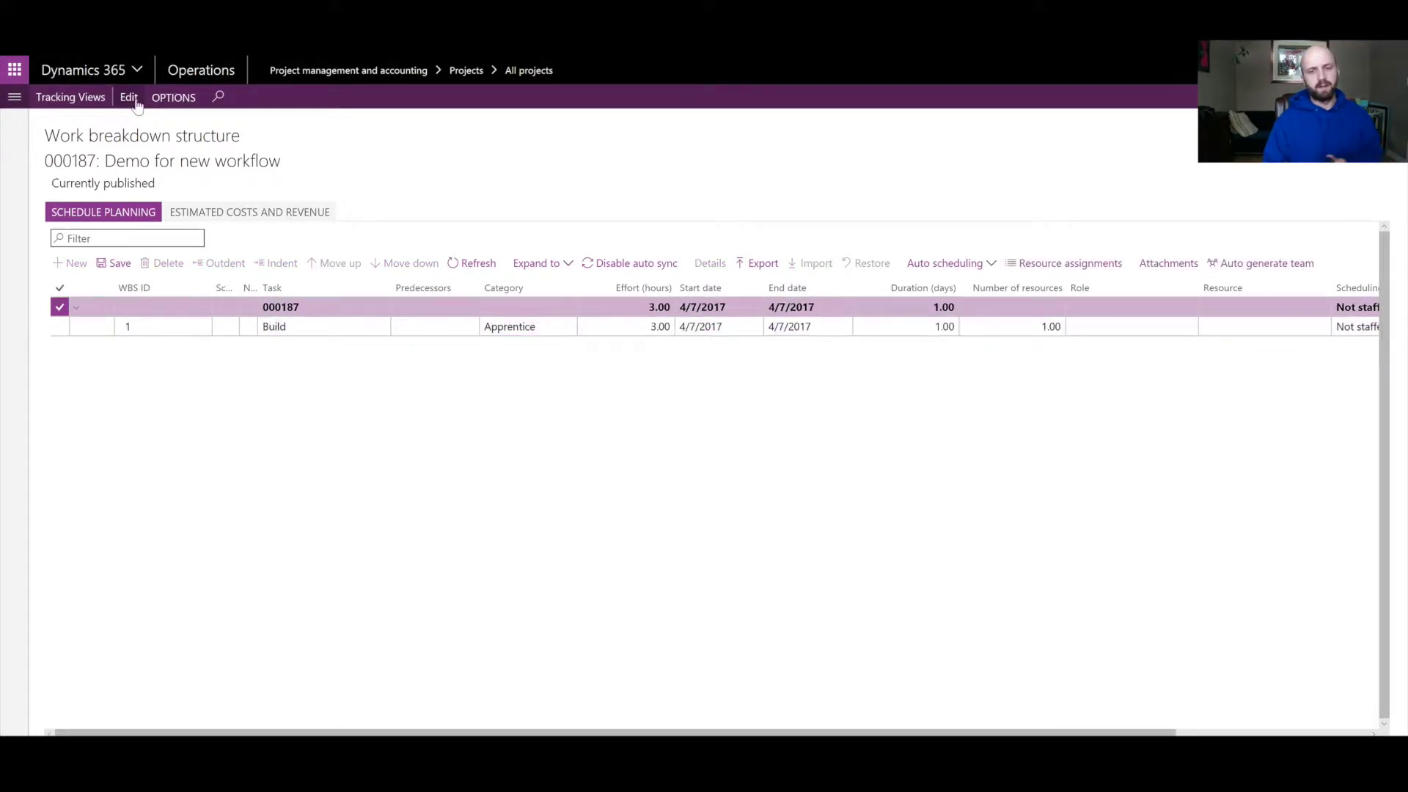
Try to assign a resource automatically to the Build task, and return to the project
left_click(433, 327)
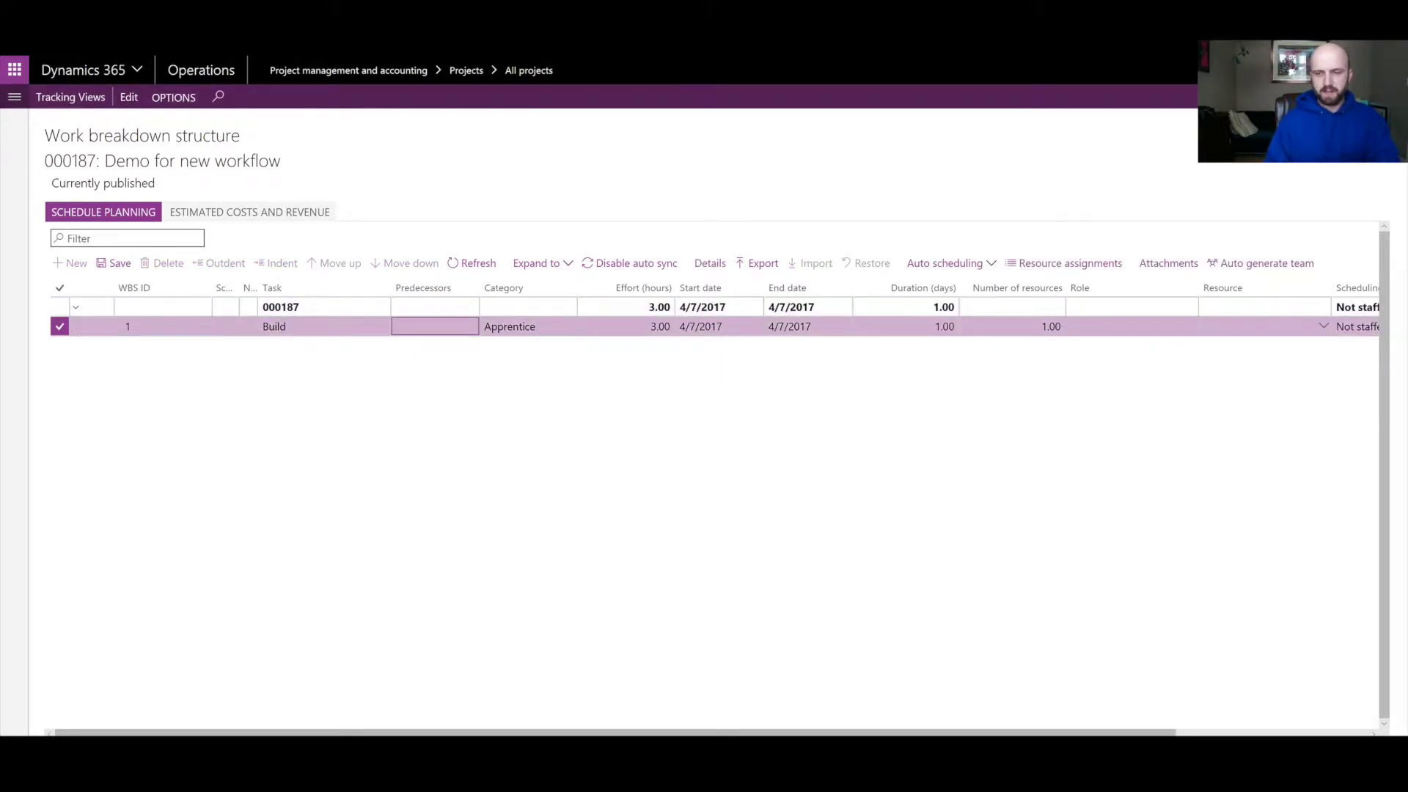
left_click(1323, 330)
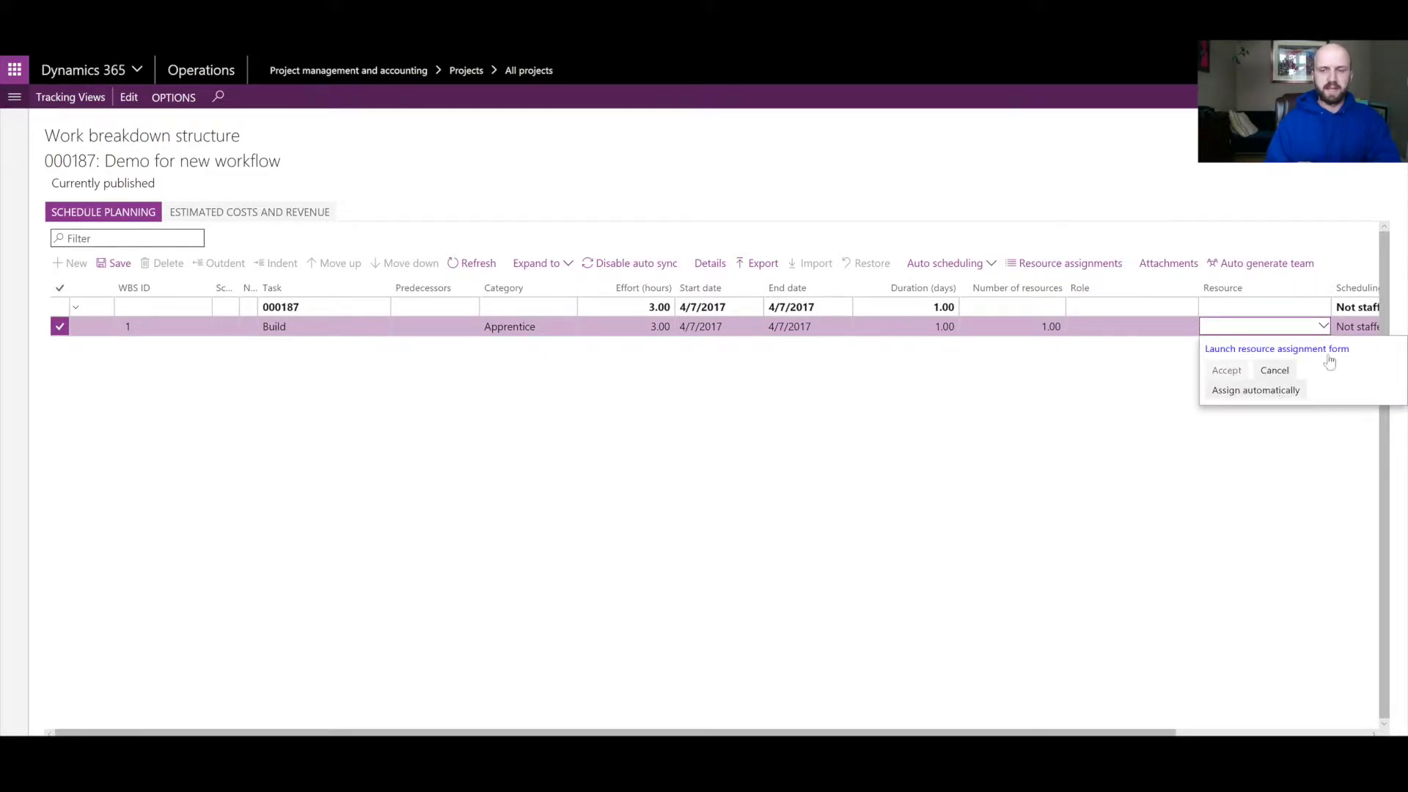
left_click(1256, 390)
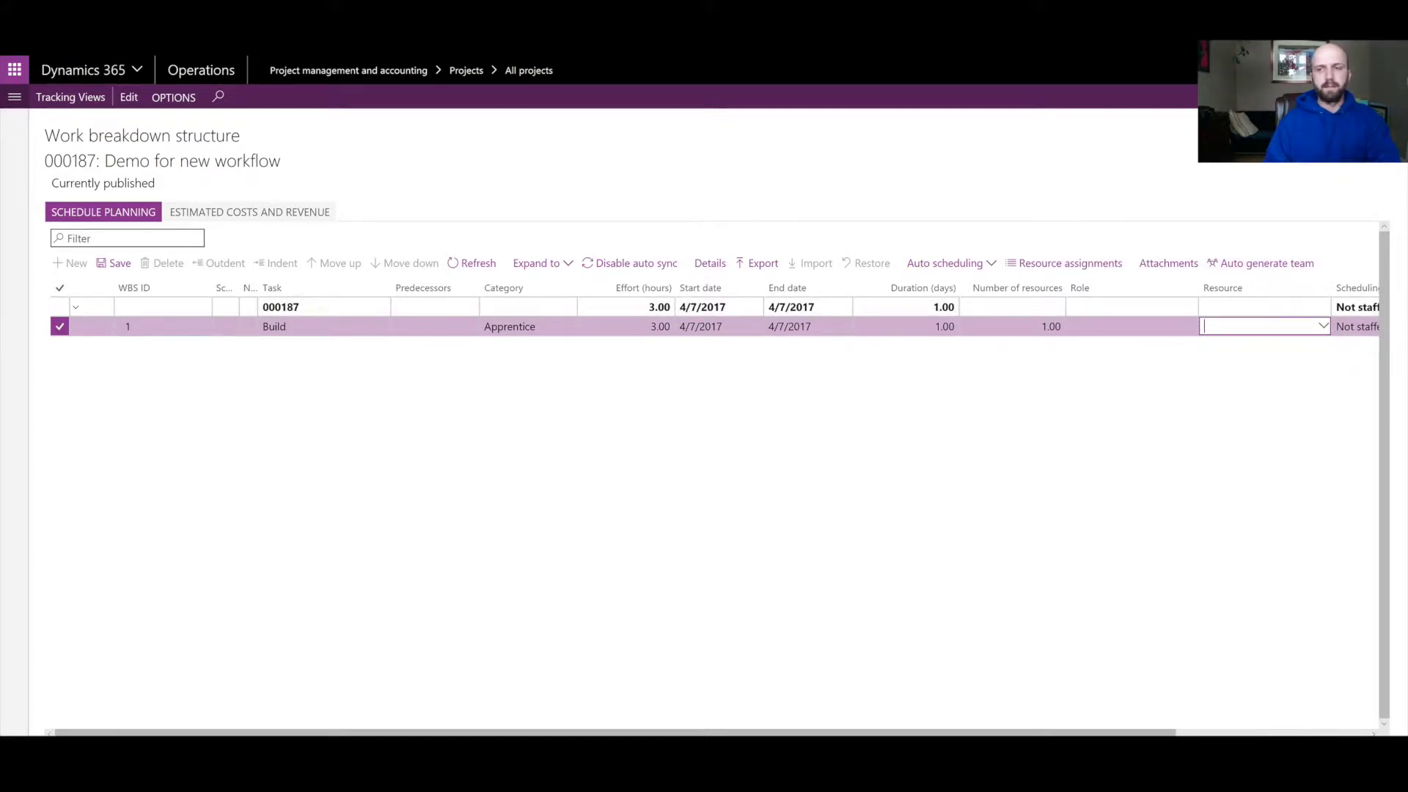
key("Escape")
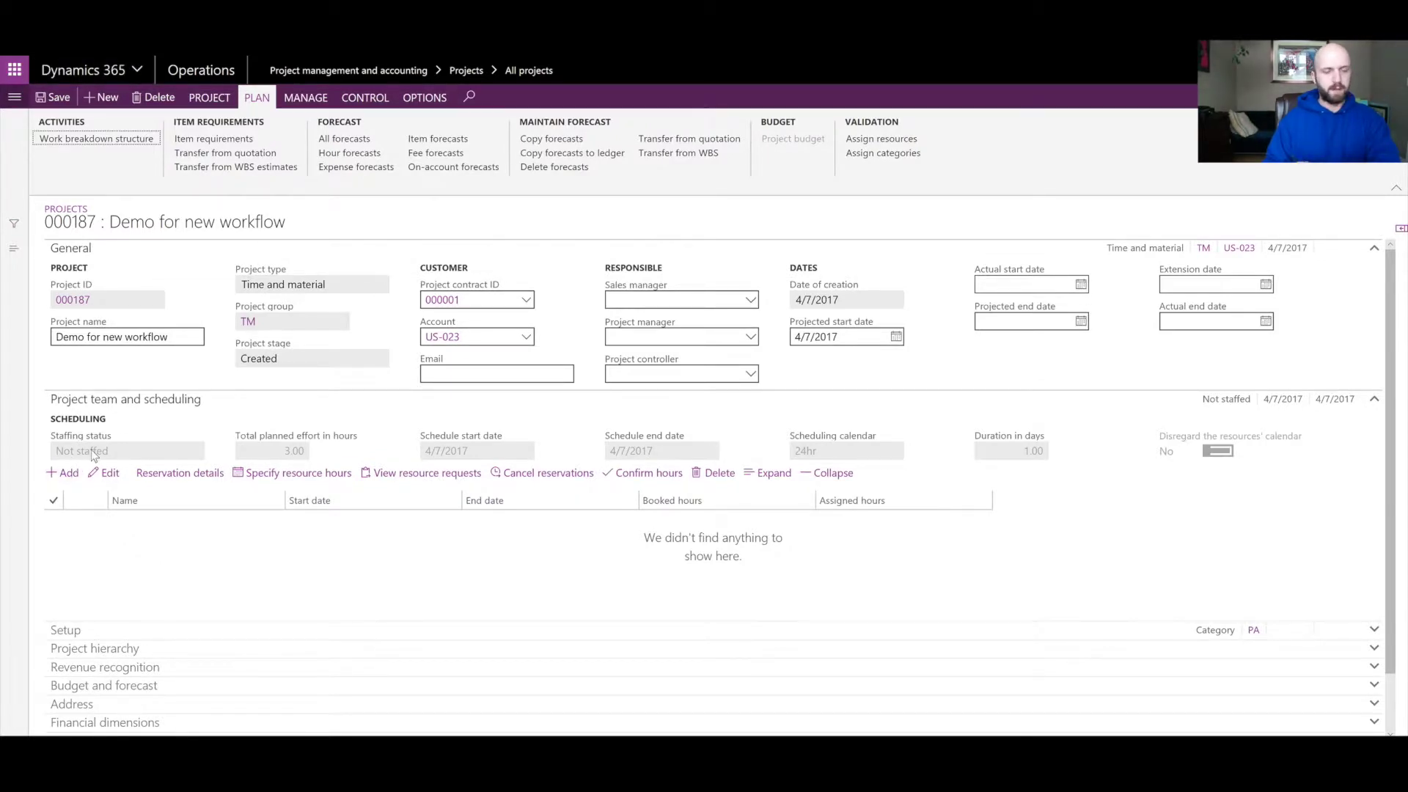
Look up a resource by name and add them to the project team in the Team member role for 4/7/2017
left_click(73, 470)
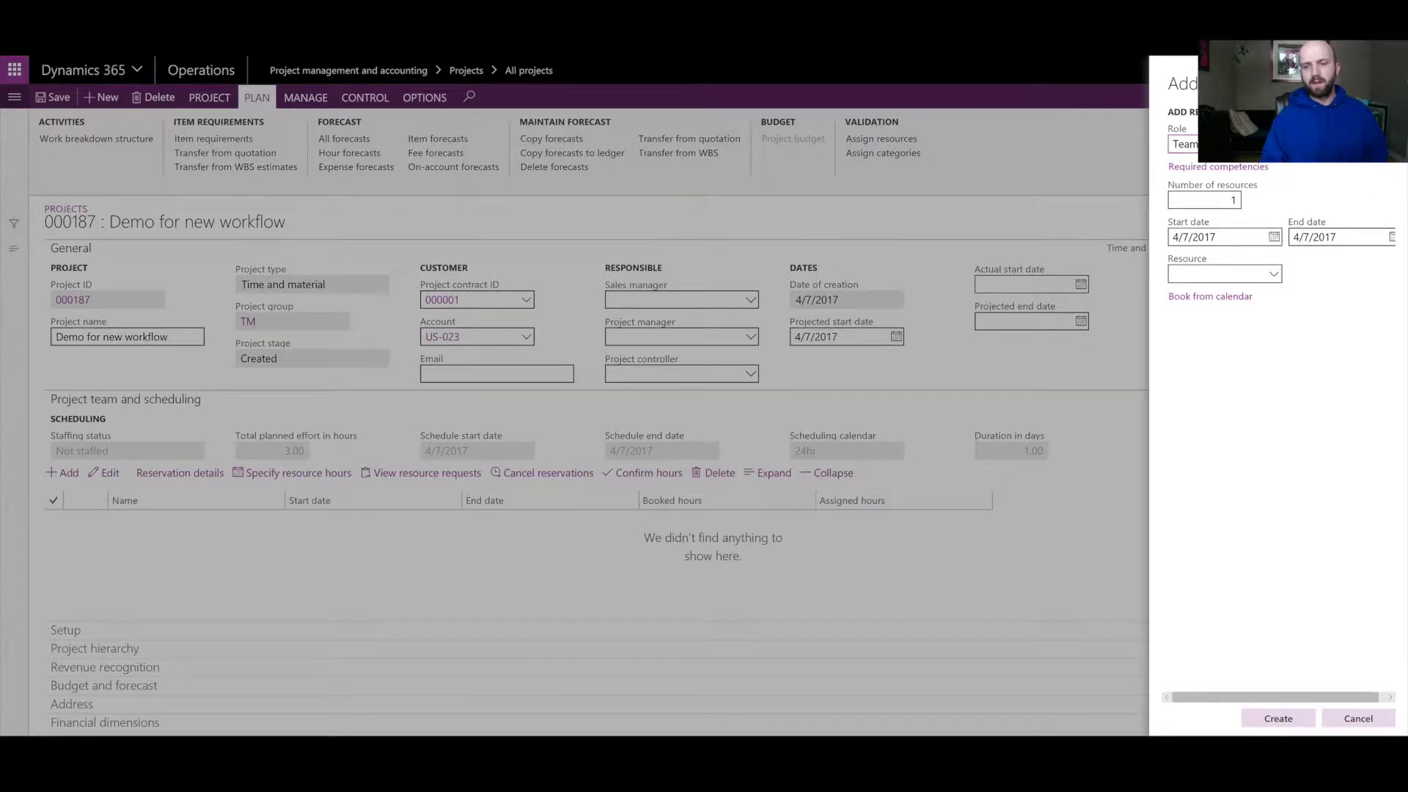
type("o")
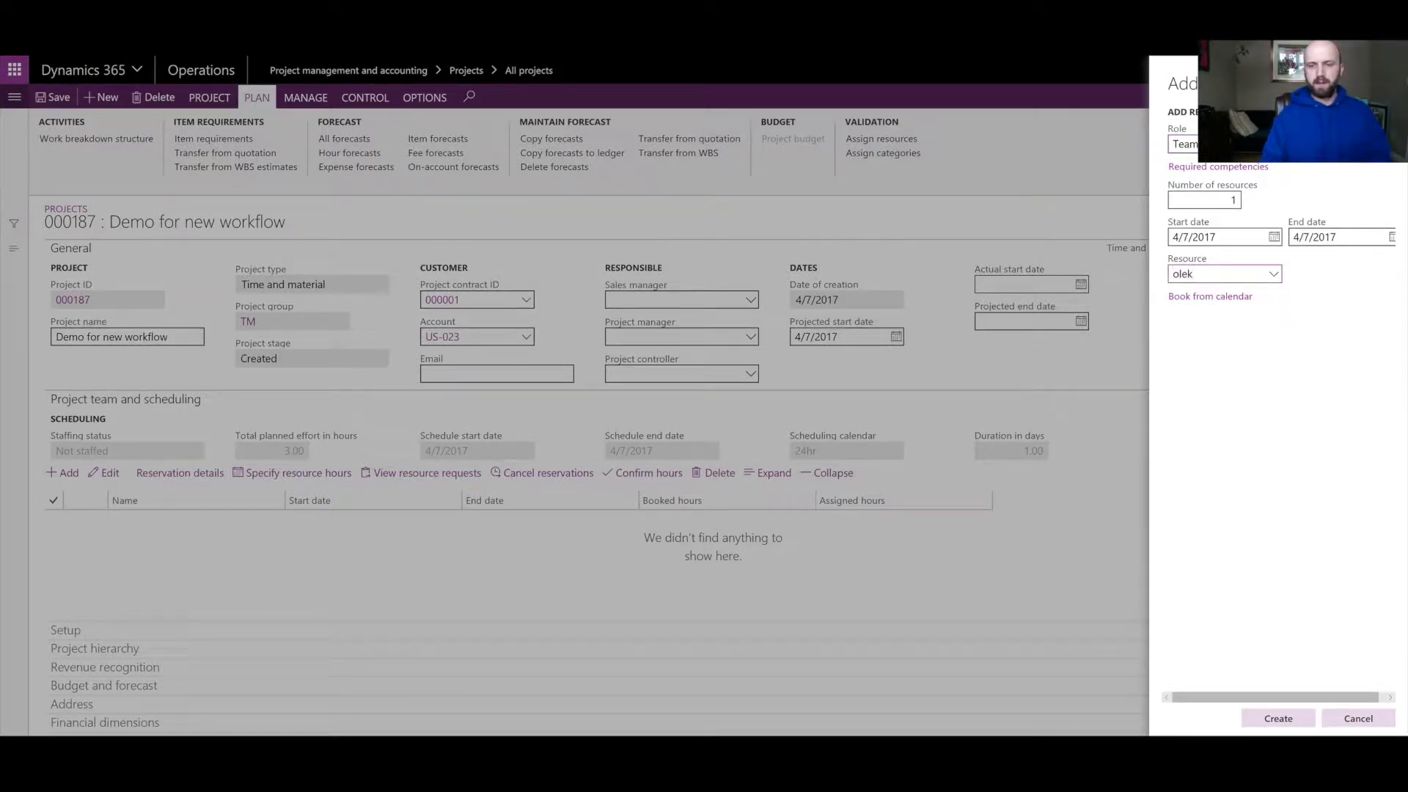
type("lek")
key("Down")
key("Return")
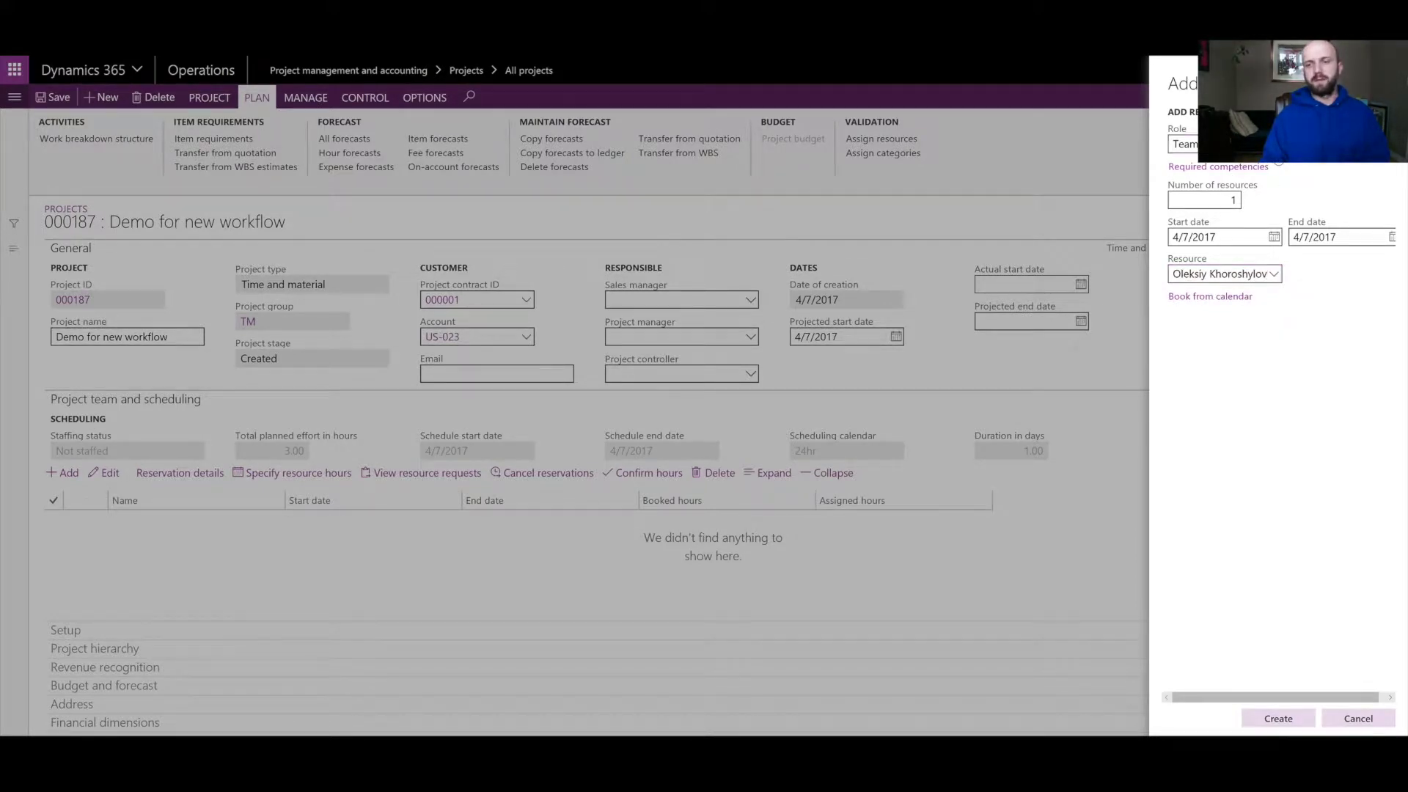
left_click(1278, 161)
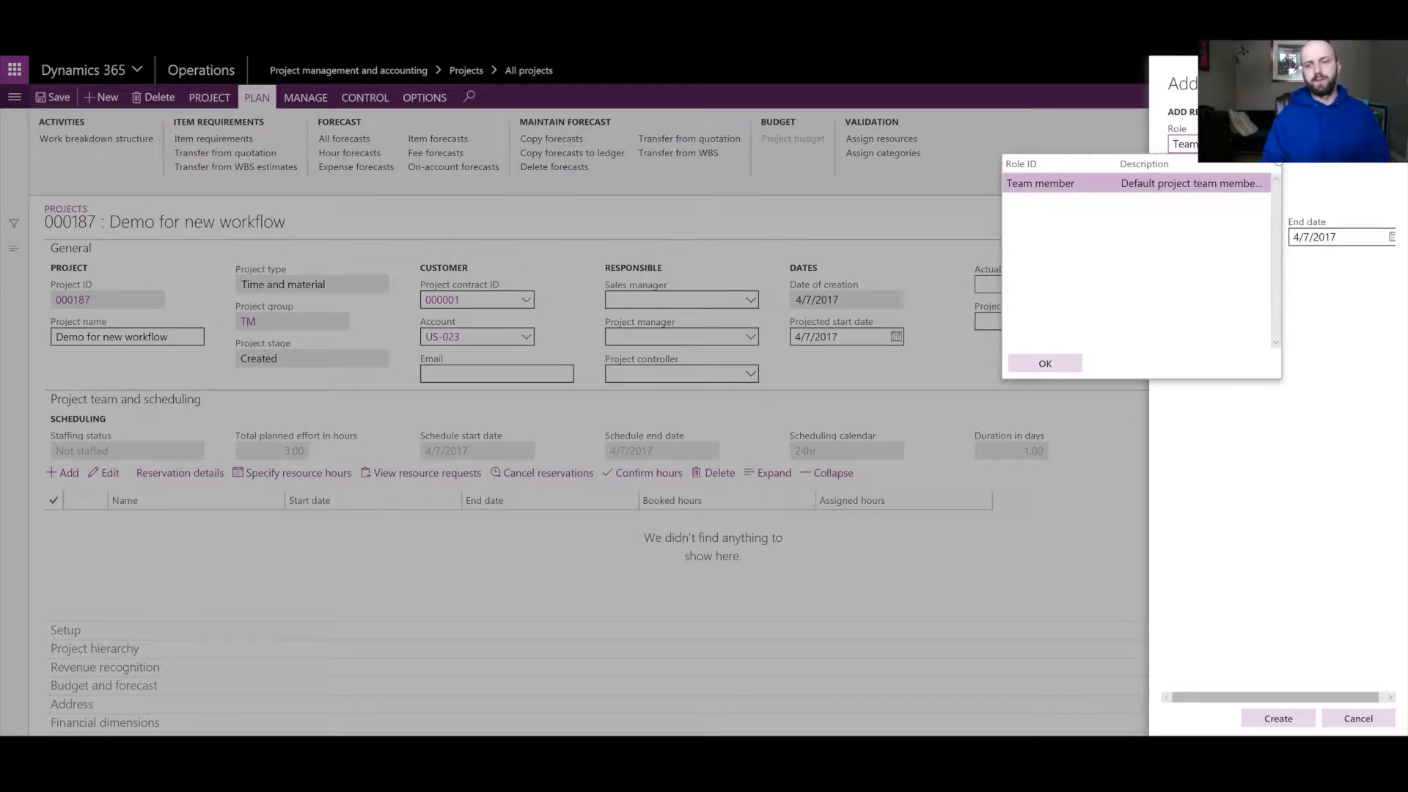
key("Escape")
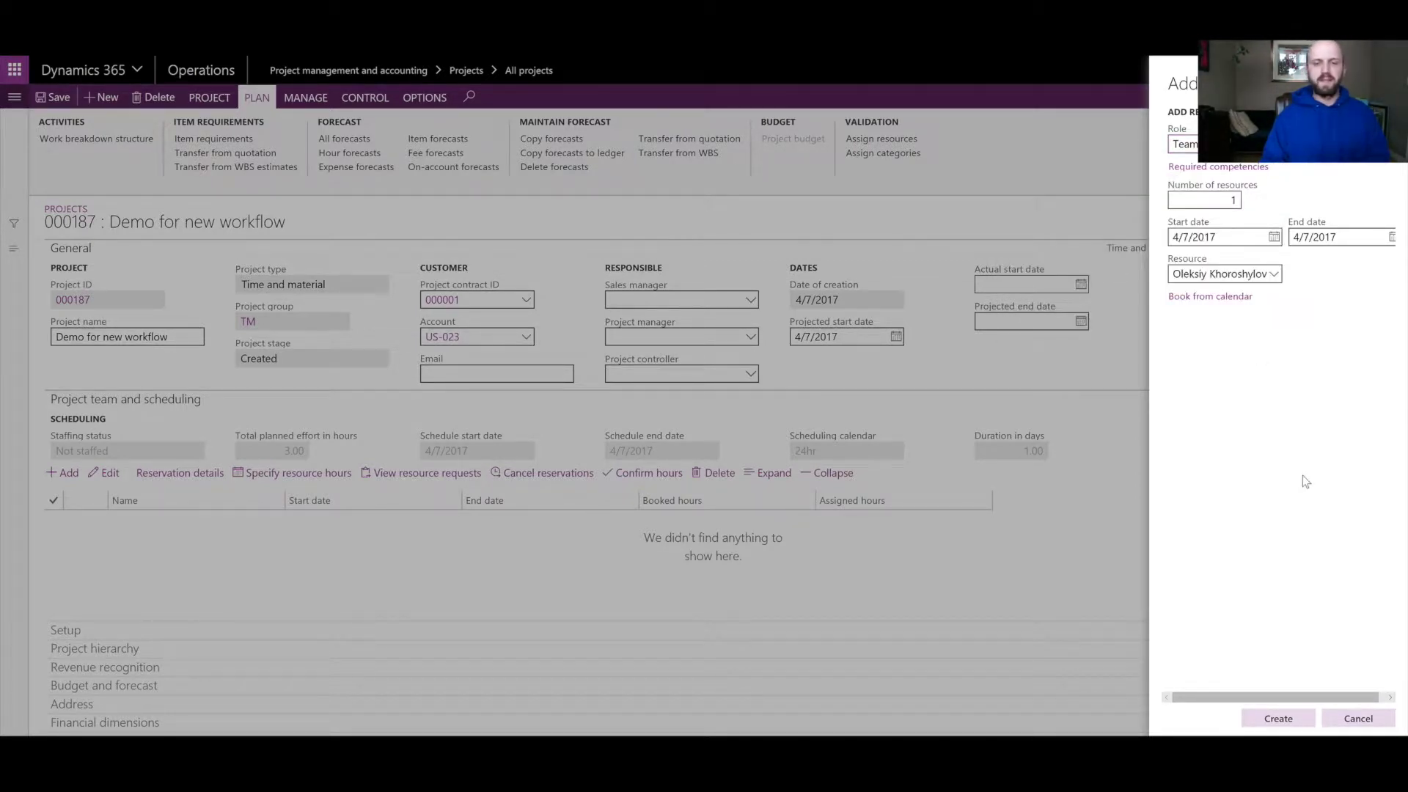
left_click(1279, 720)
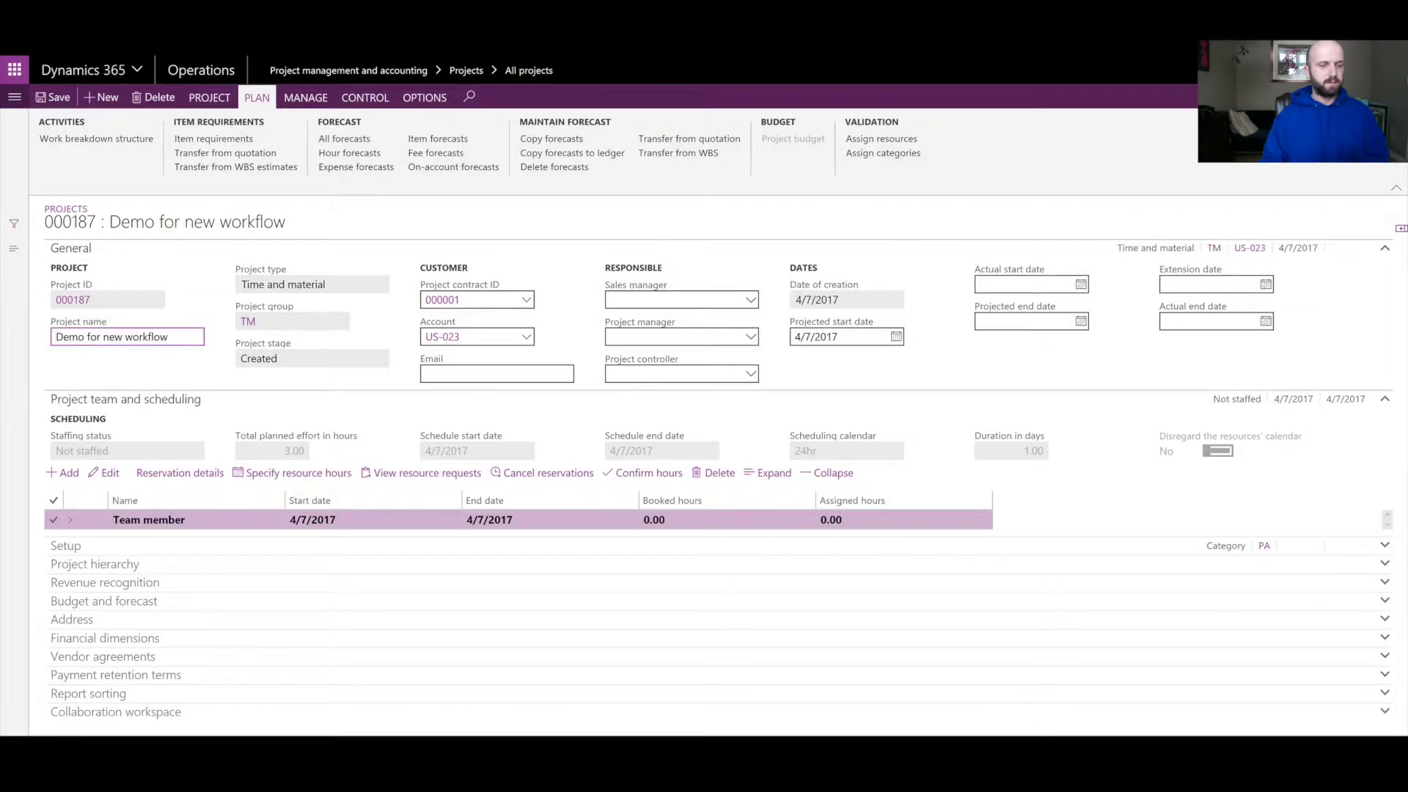
Add the first two resources from the resource lookup to the project team and check the team rows
left_click(68, 472)
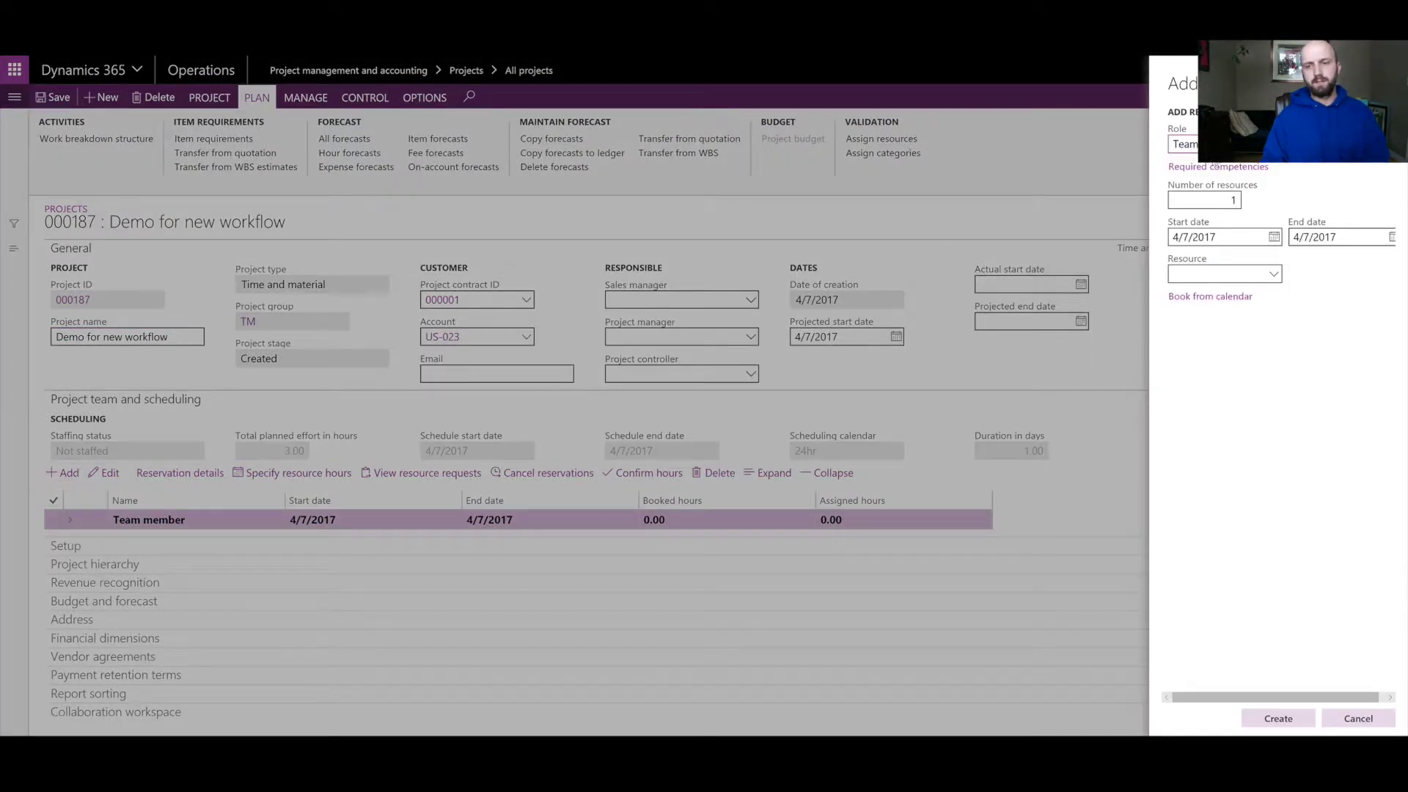
left_click(1274, 275)
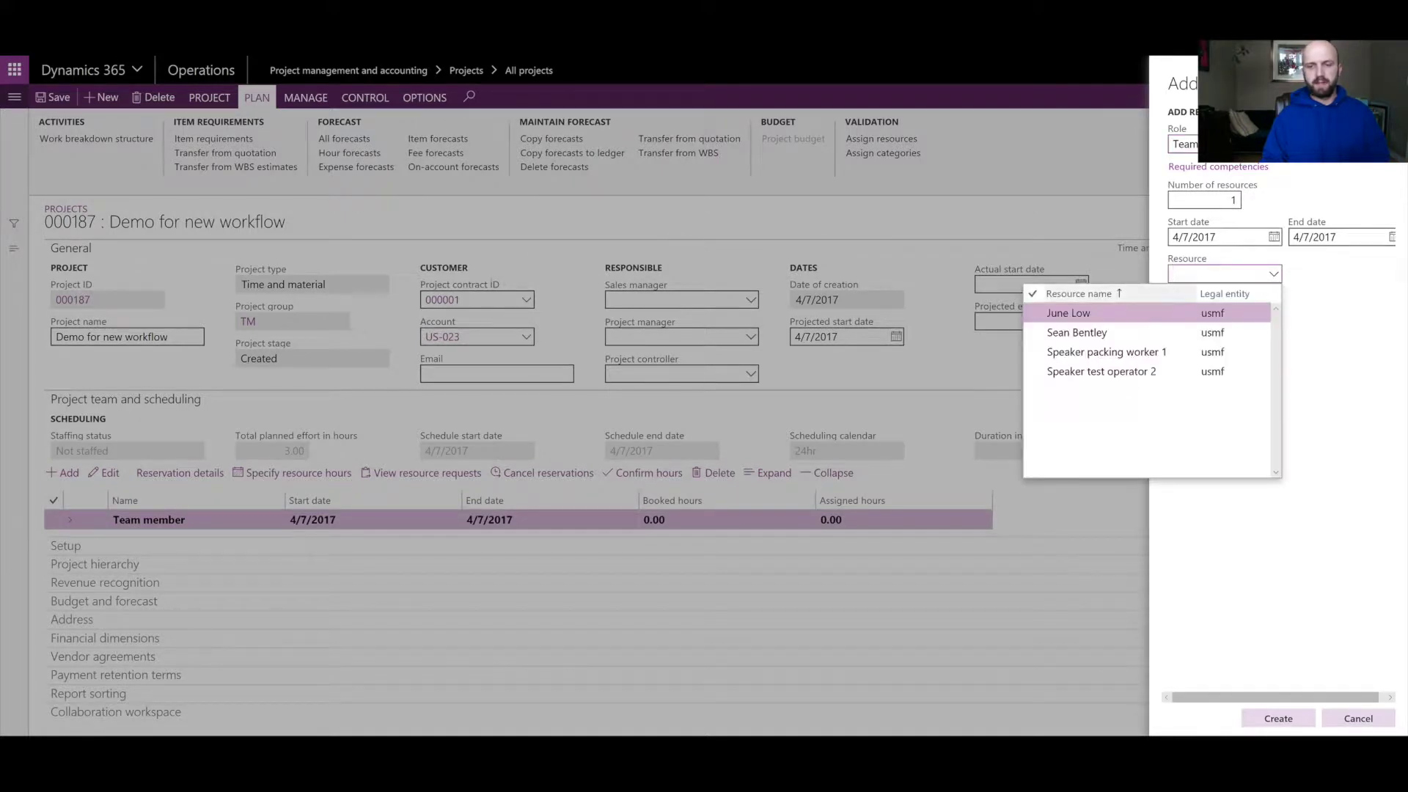
key("Return")
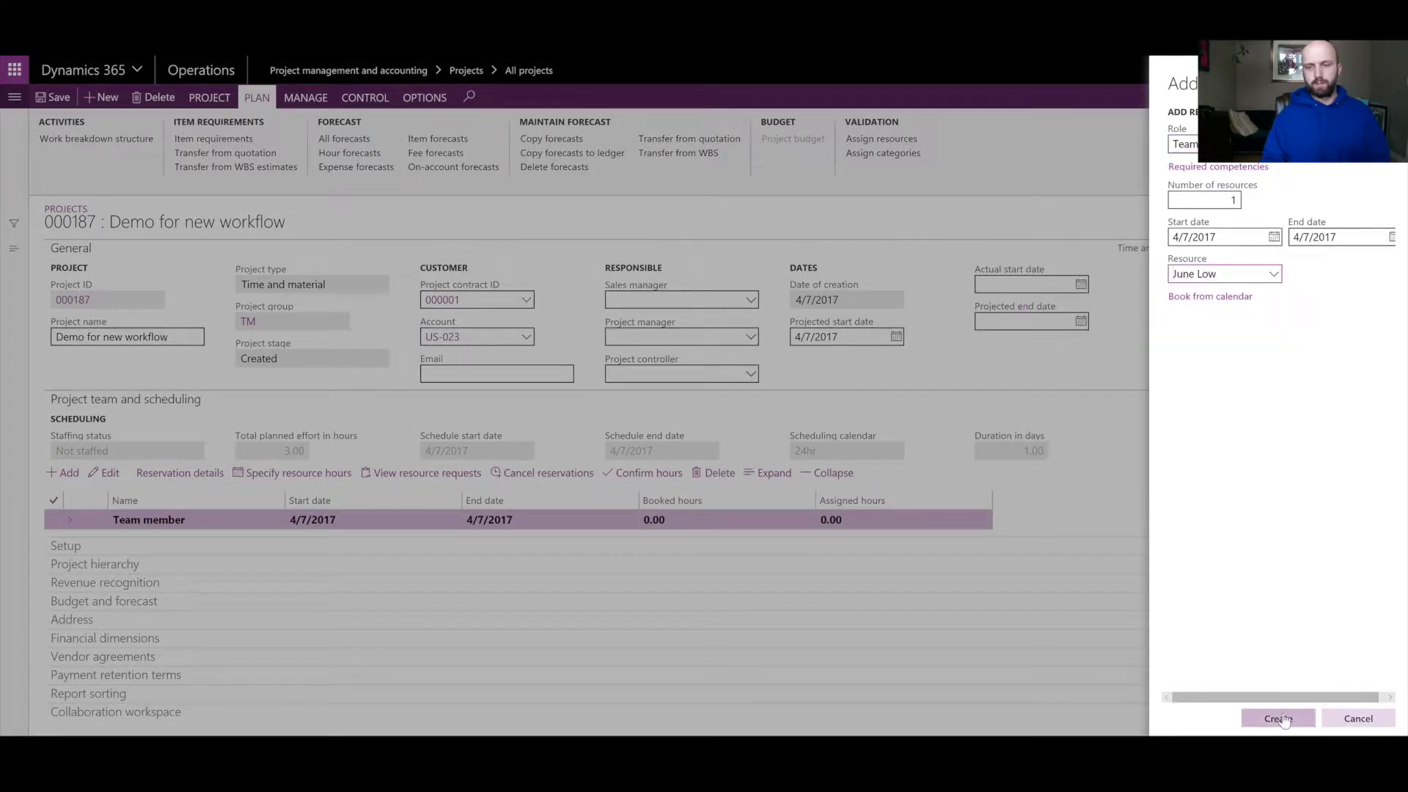
left_click(972, 587)
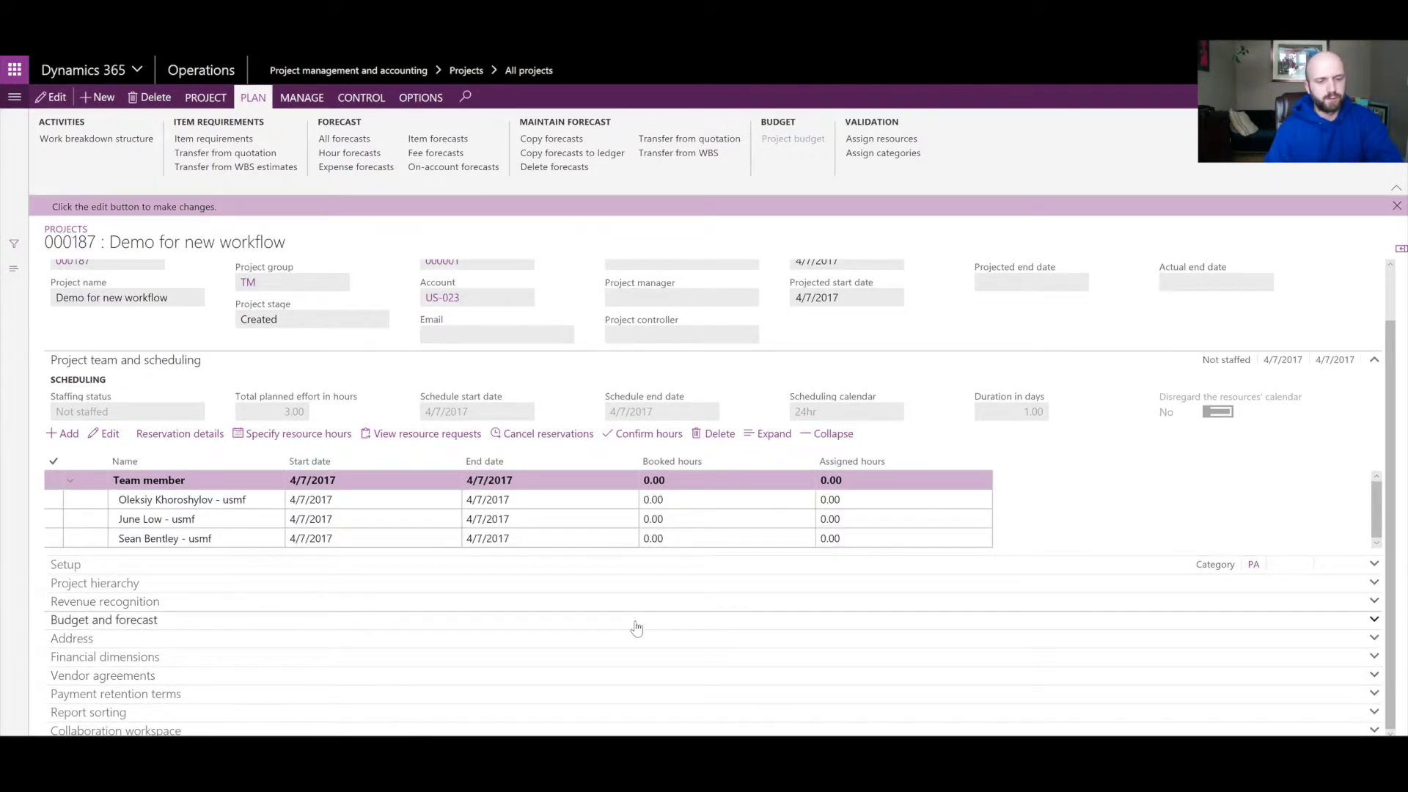
left_click(572, 499)
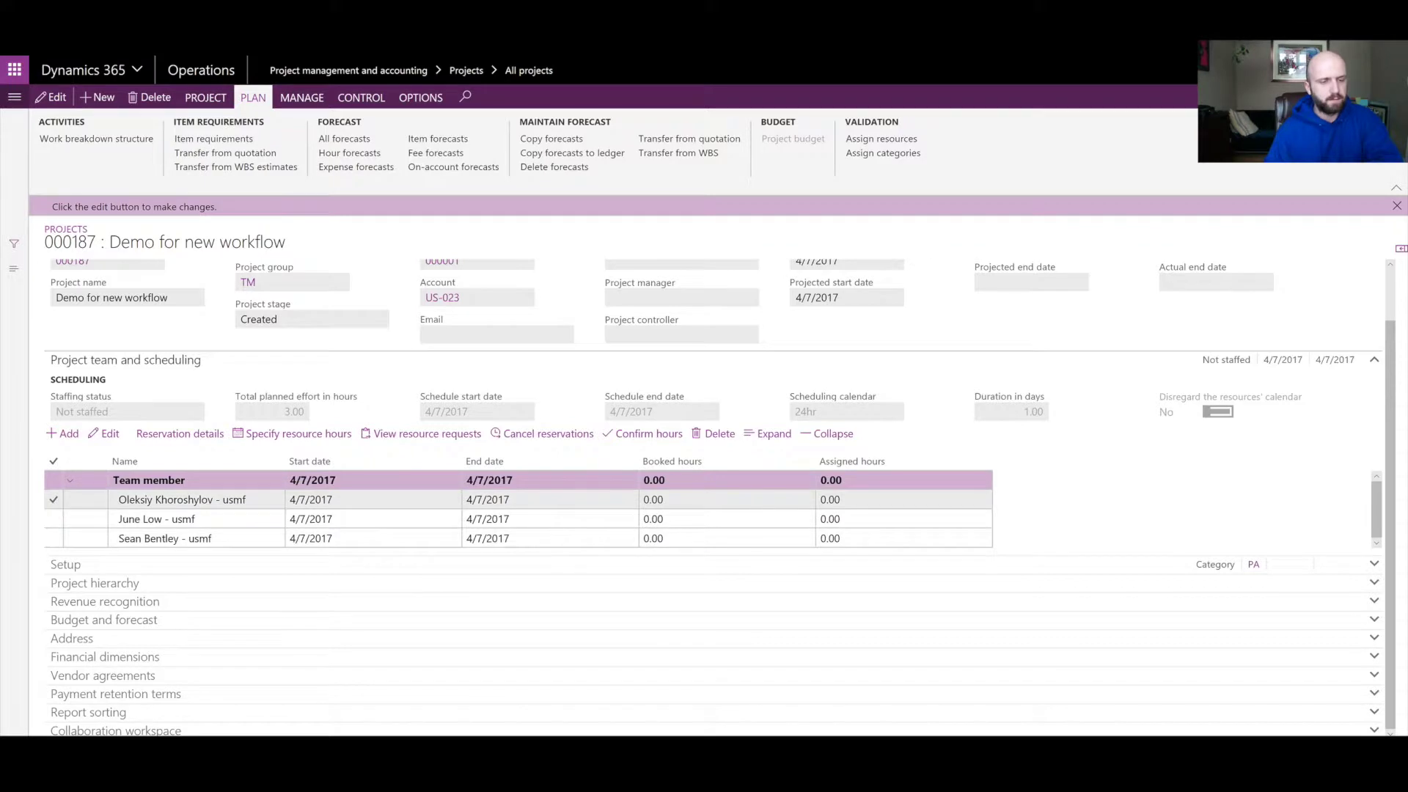
left_click(572, 518)
left_click(572, 538)
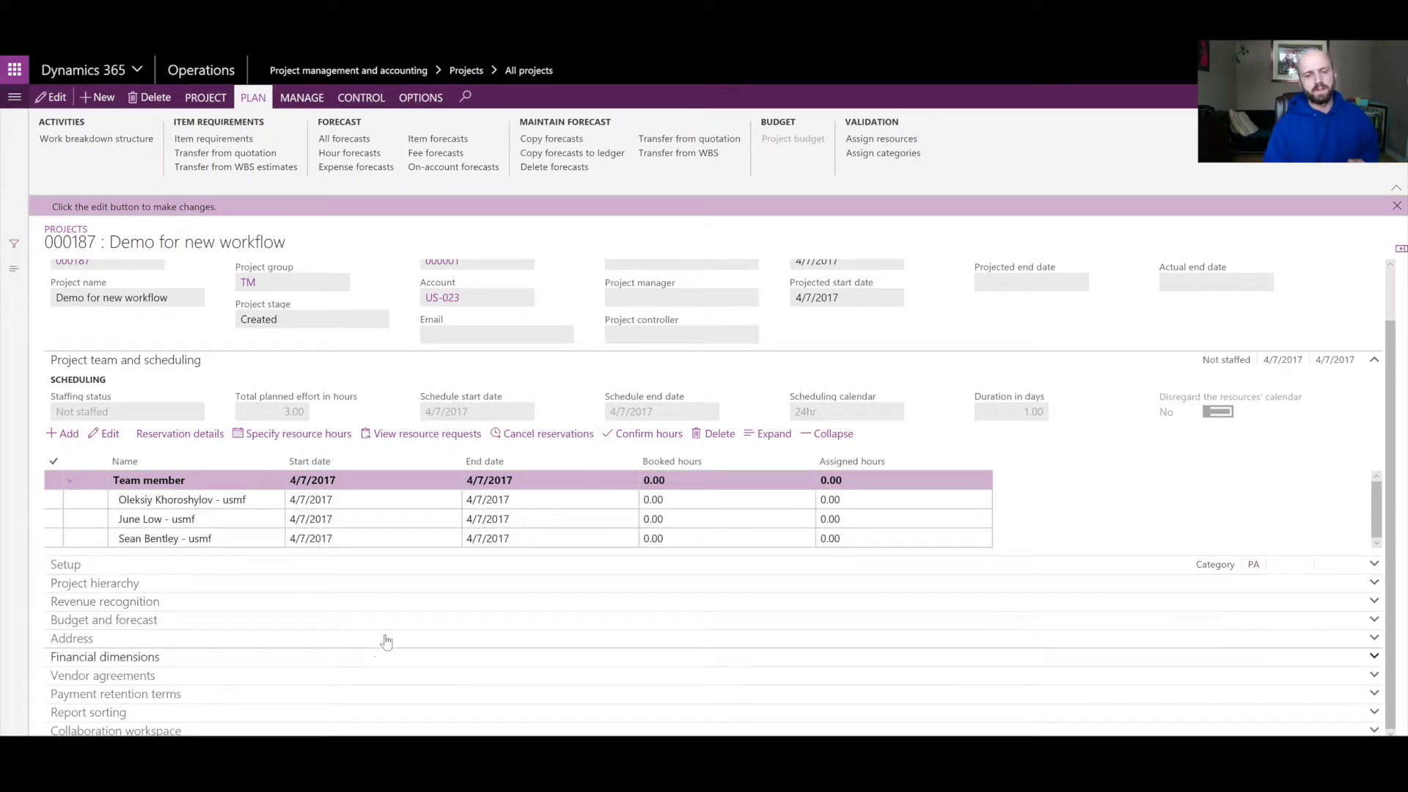
Assign the second listed team member to the Build task, submit the resource request without a comment, and return to the project
left_click(121, 141)
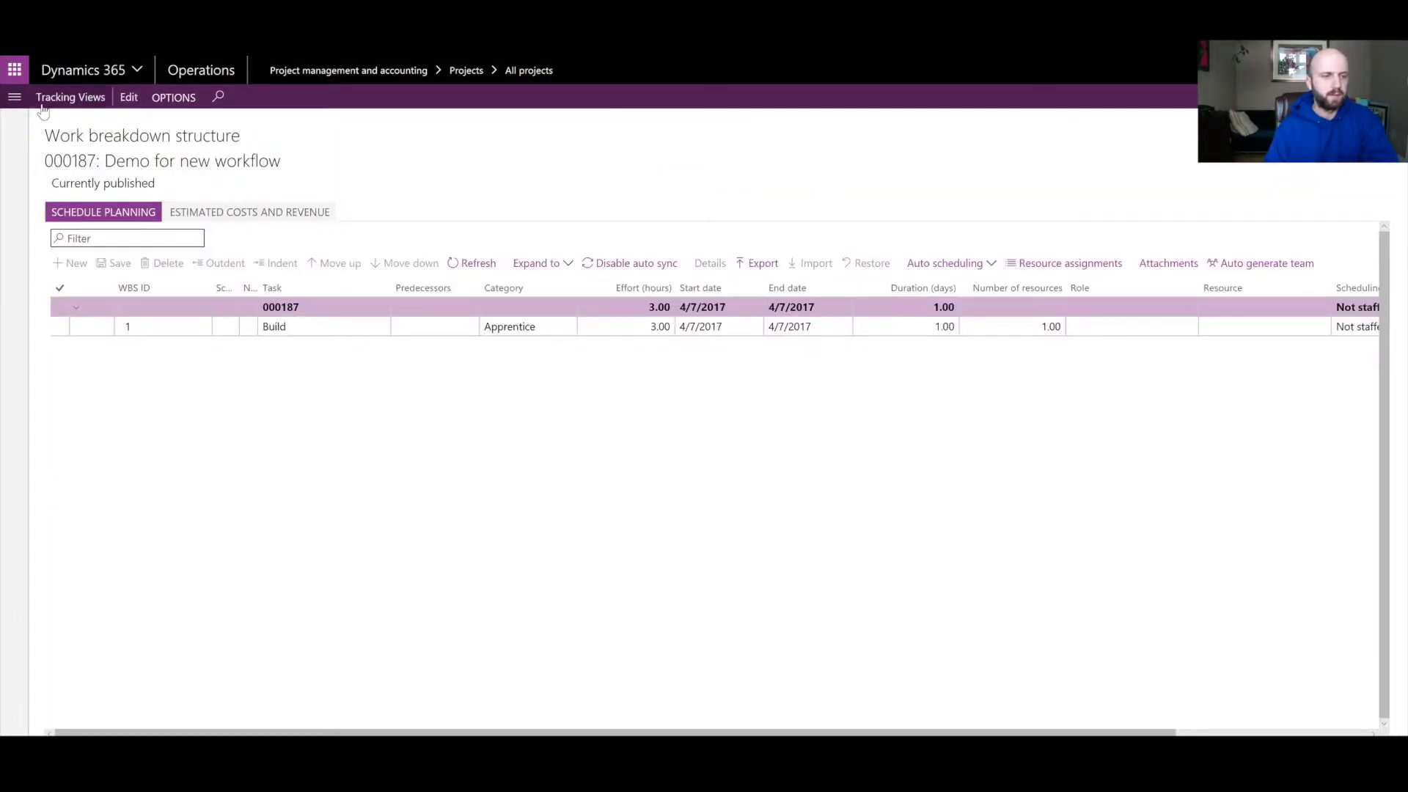
left_click(1261, 327)
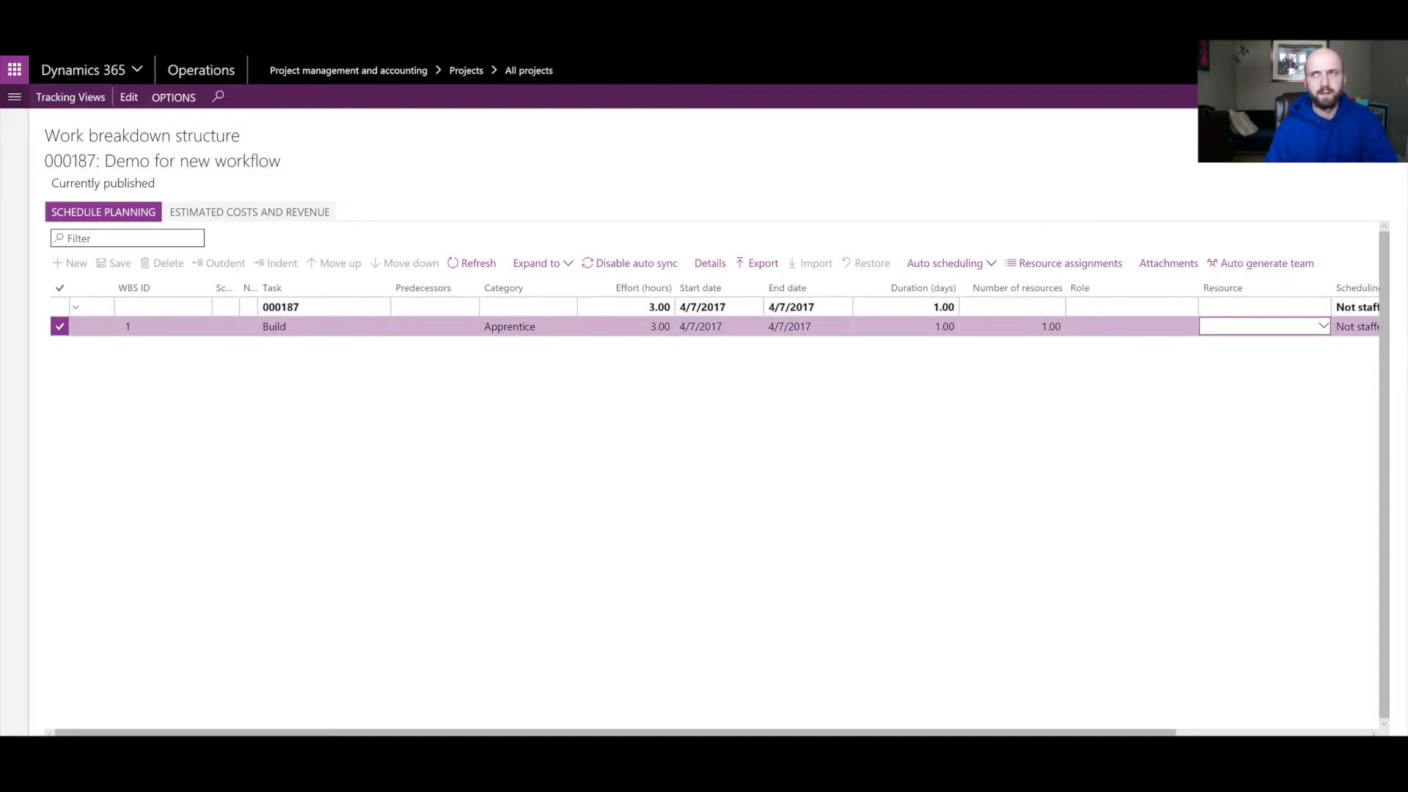
left_click(1323, 327)
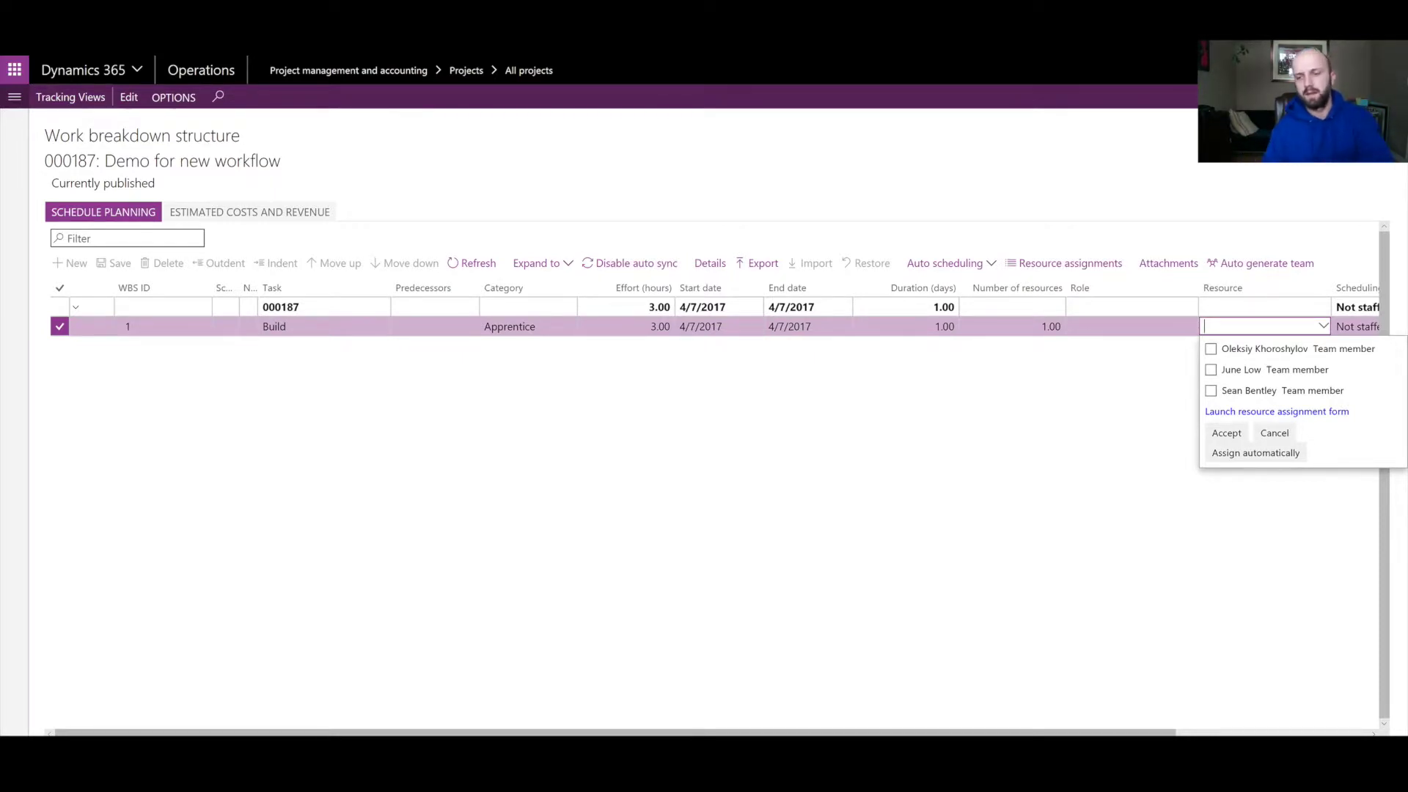
left_click(1211, 372)
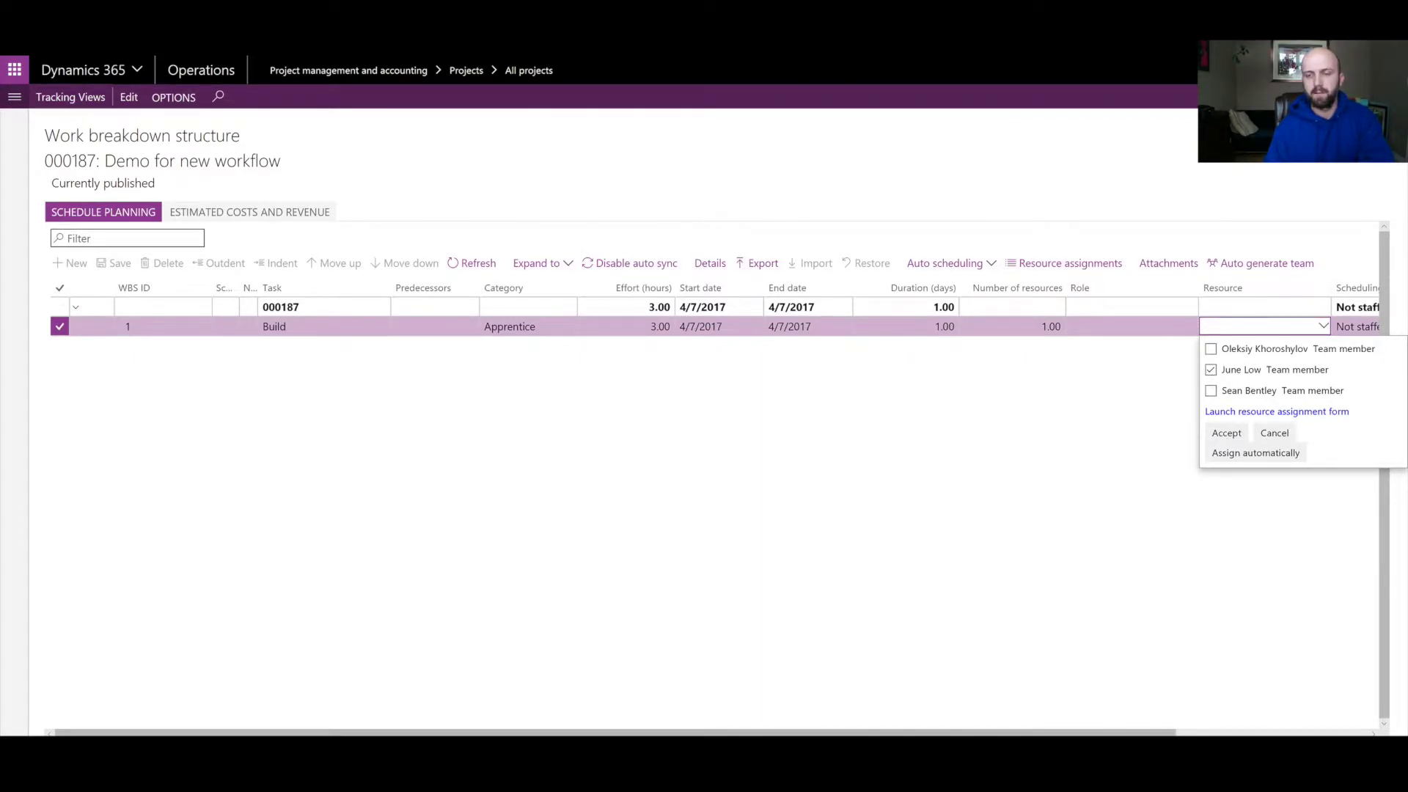
left_click(1227, 434)
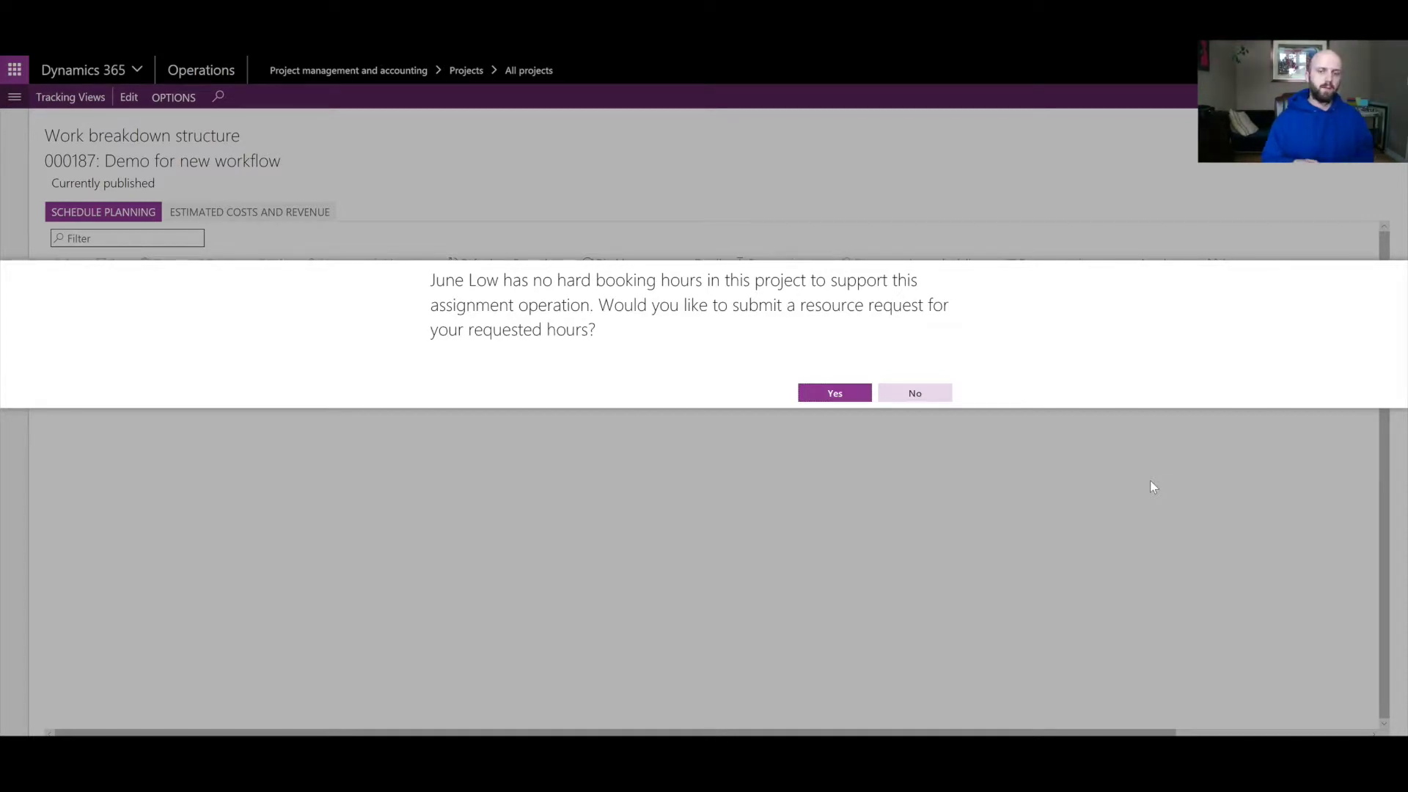
key("Return")
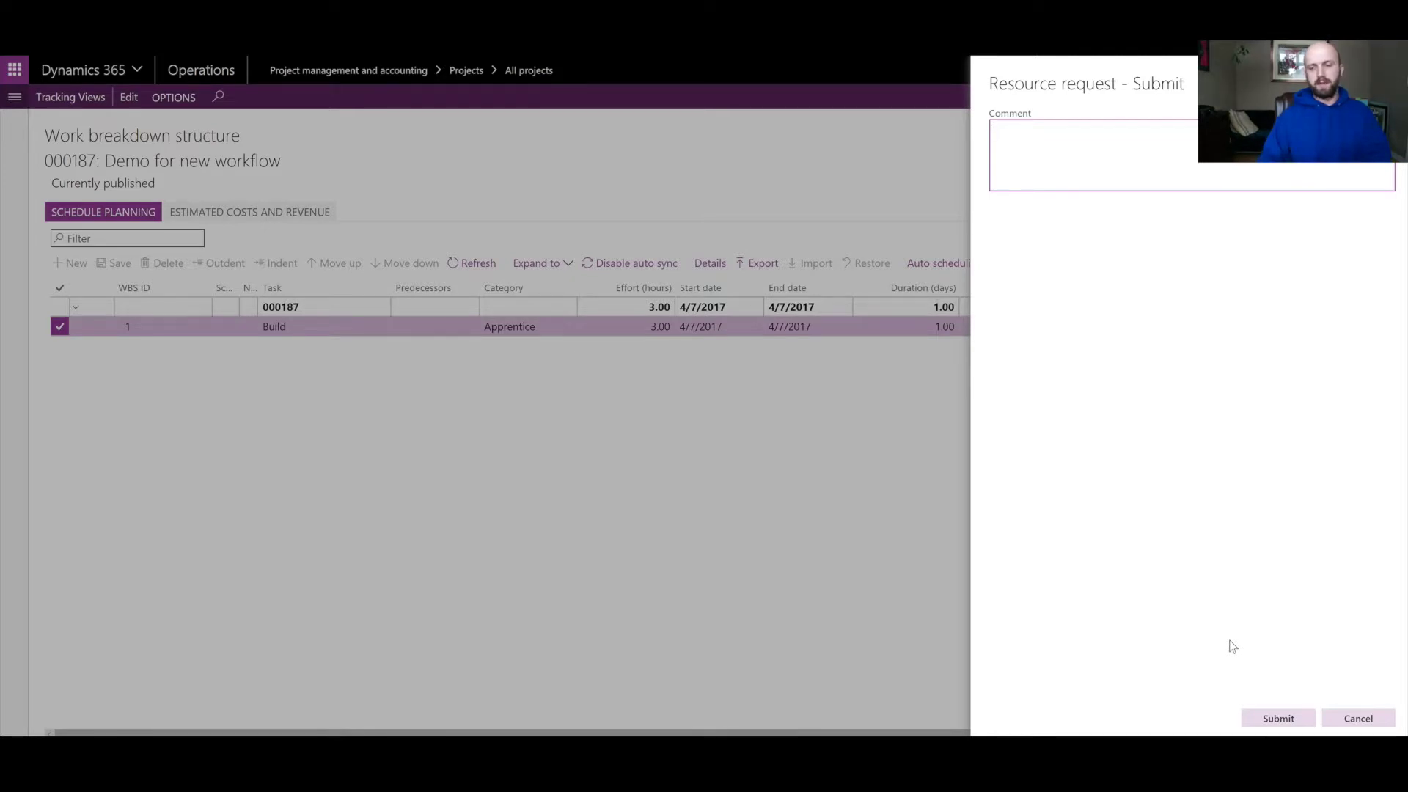
left_click(1278, 718)
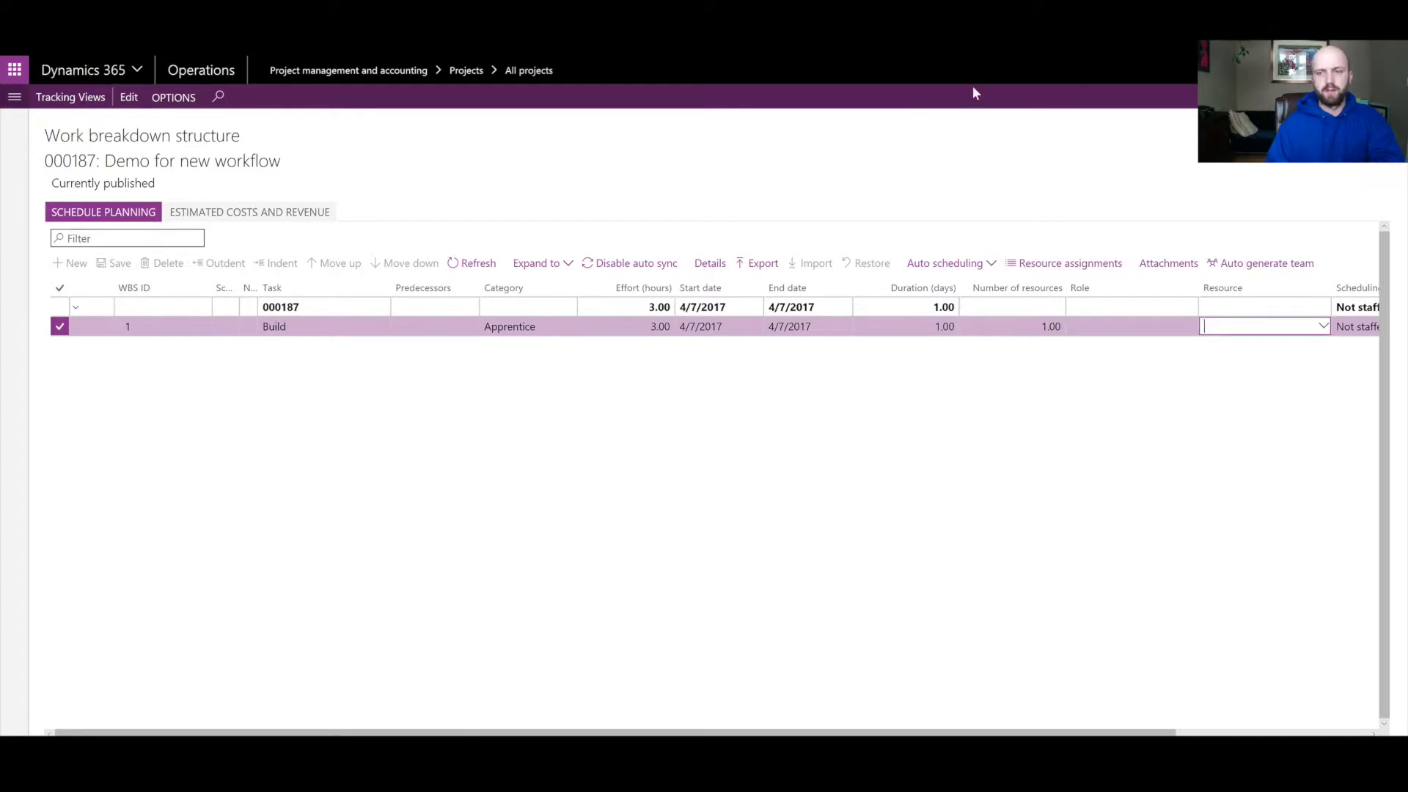
key("Escape")
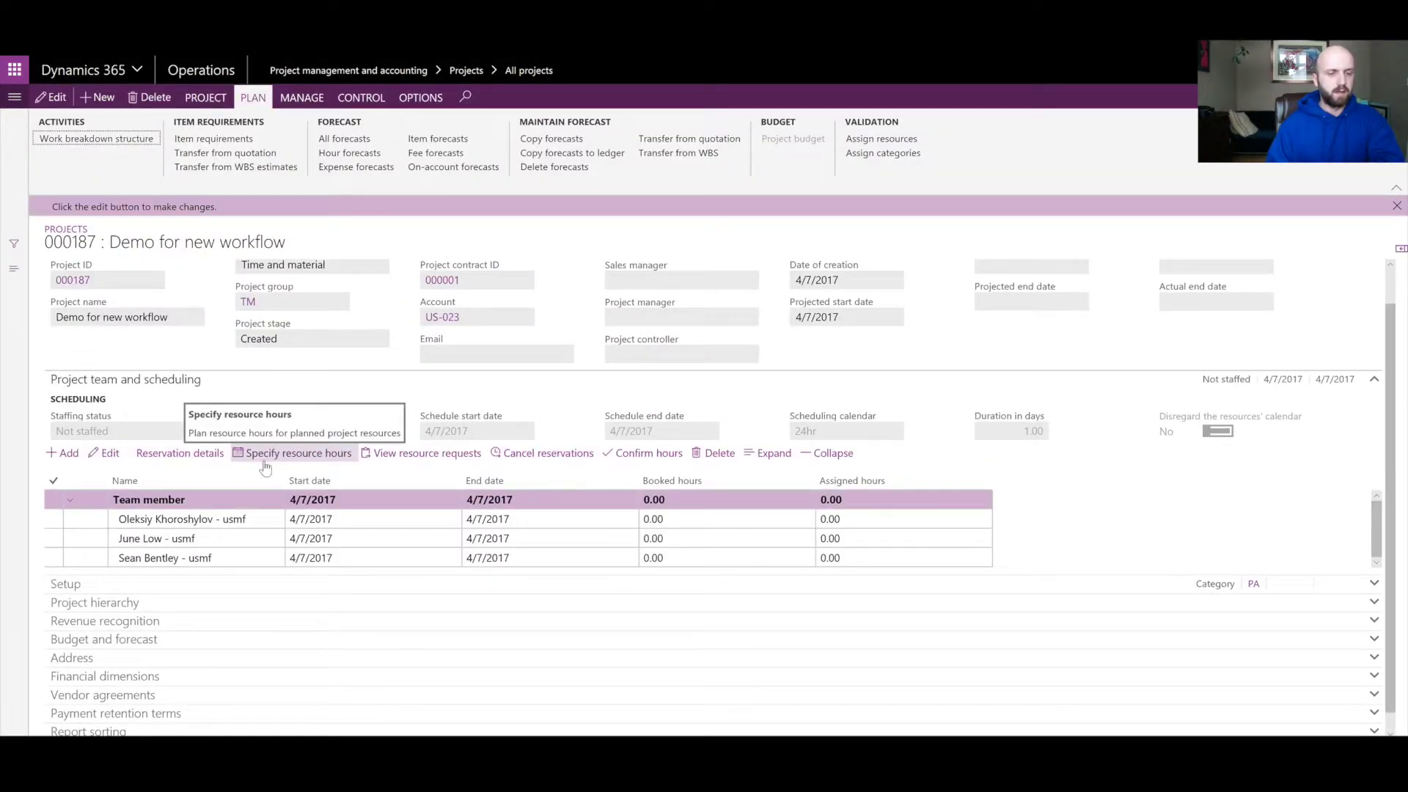
Open the resource hours booking page for the project and examine both reservation lines of the first listed resource
left_click(289, 458)
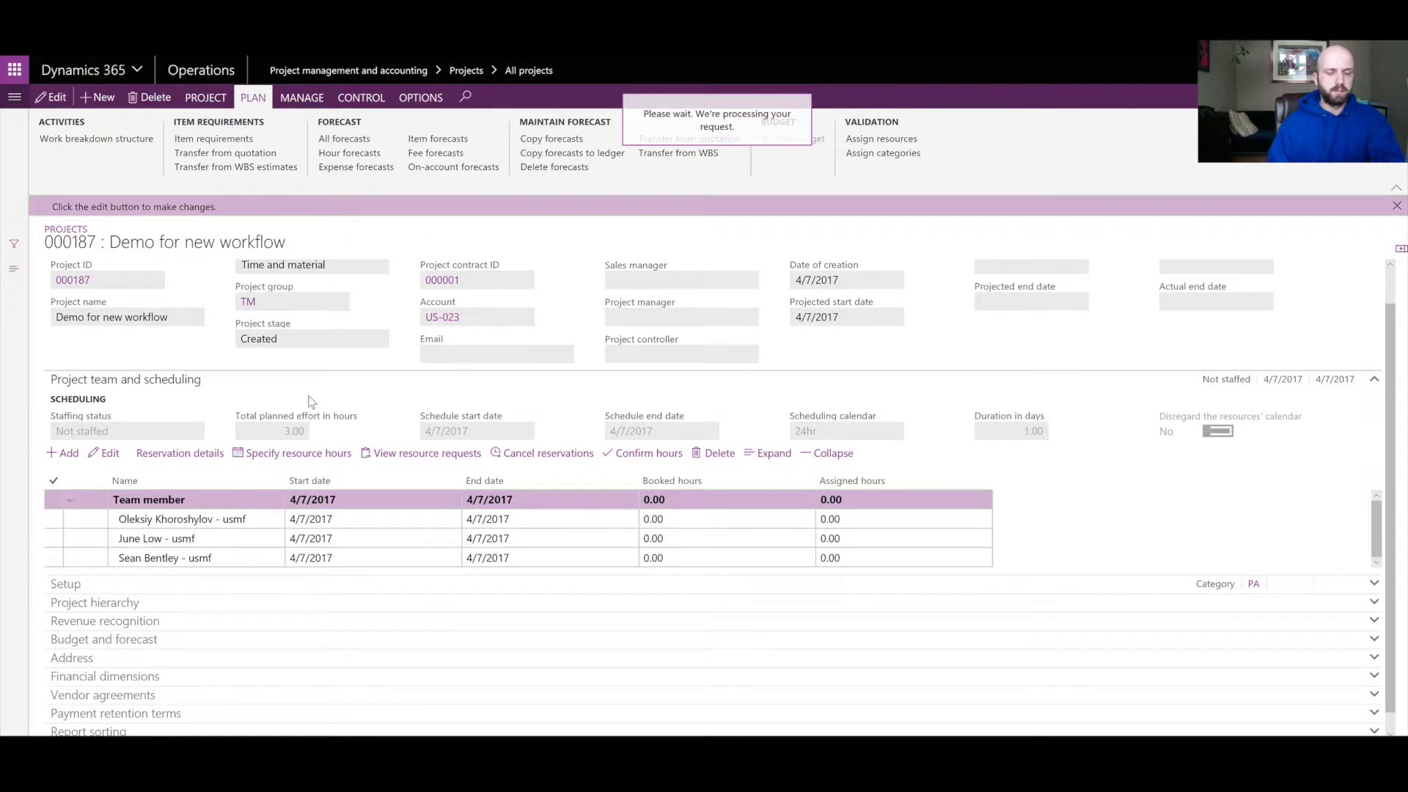
left_click(141, 345)
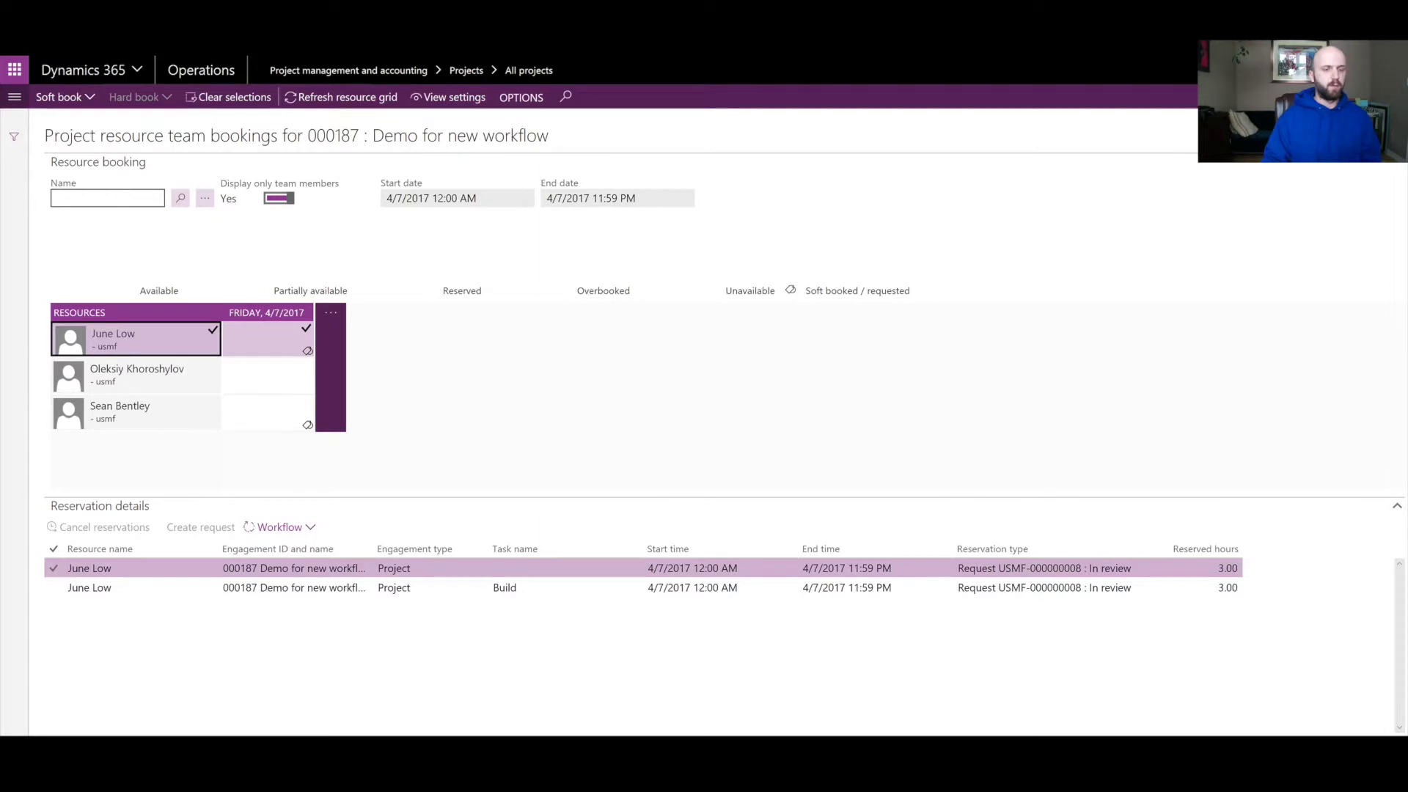
left_click(430, 588)
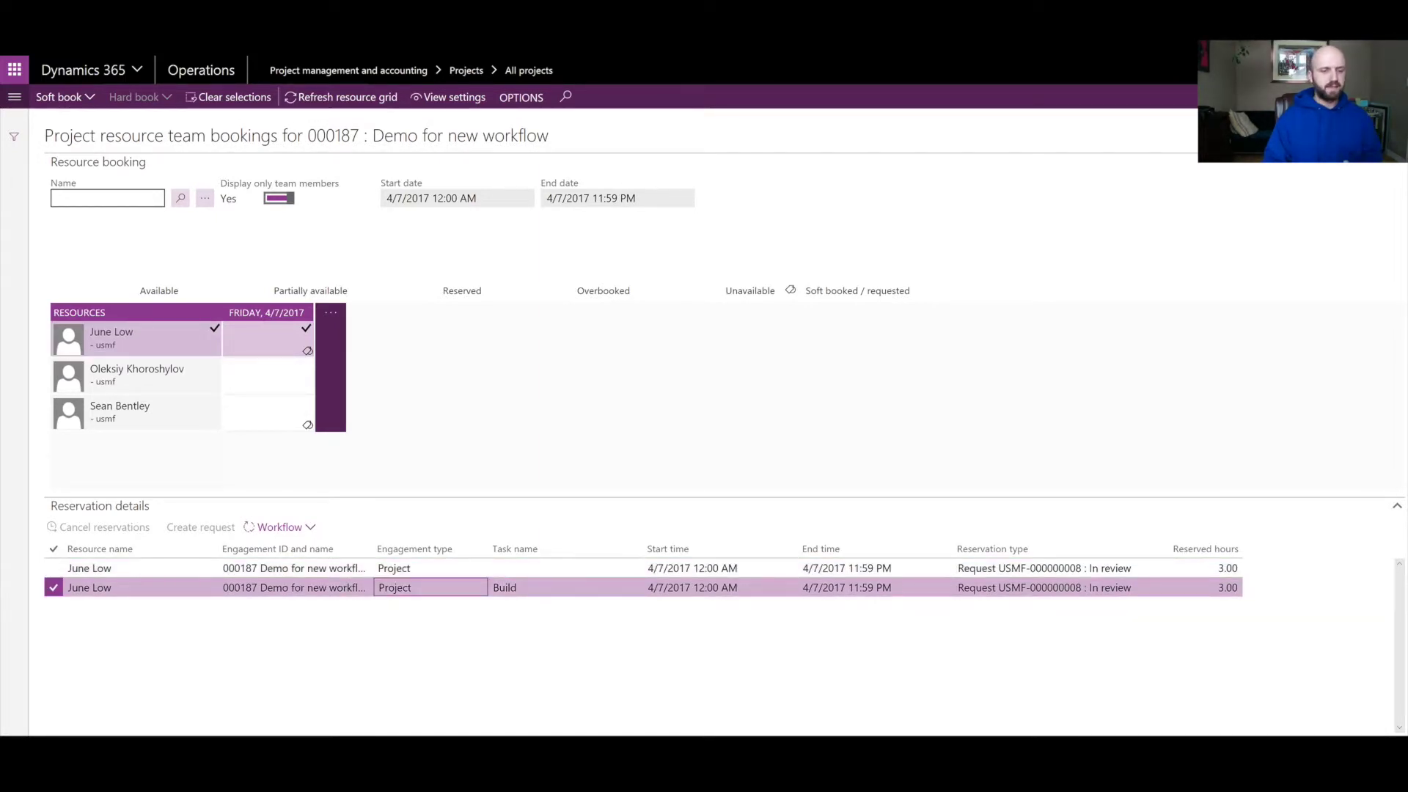
left_click(566, 567)
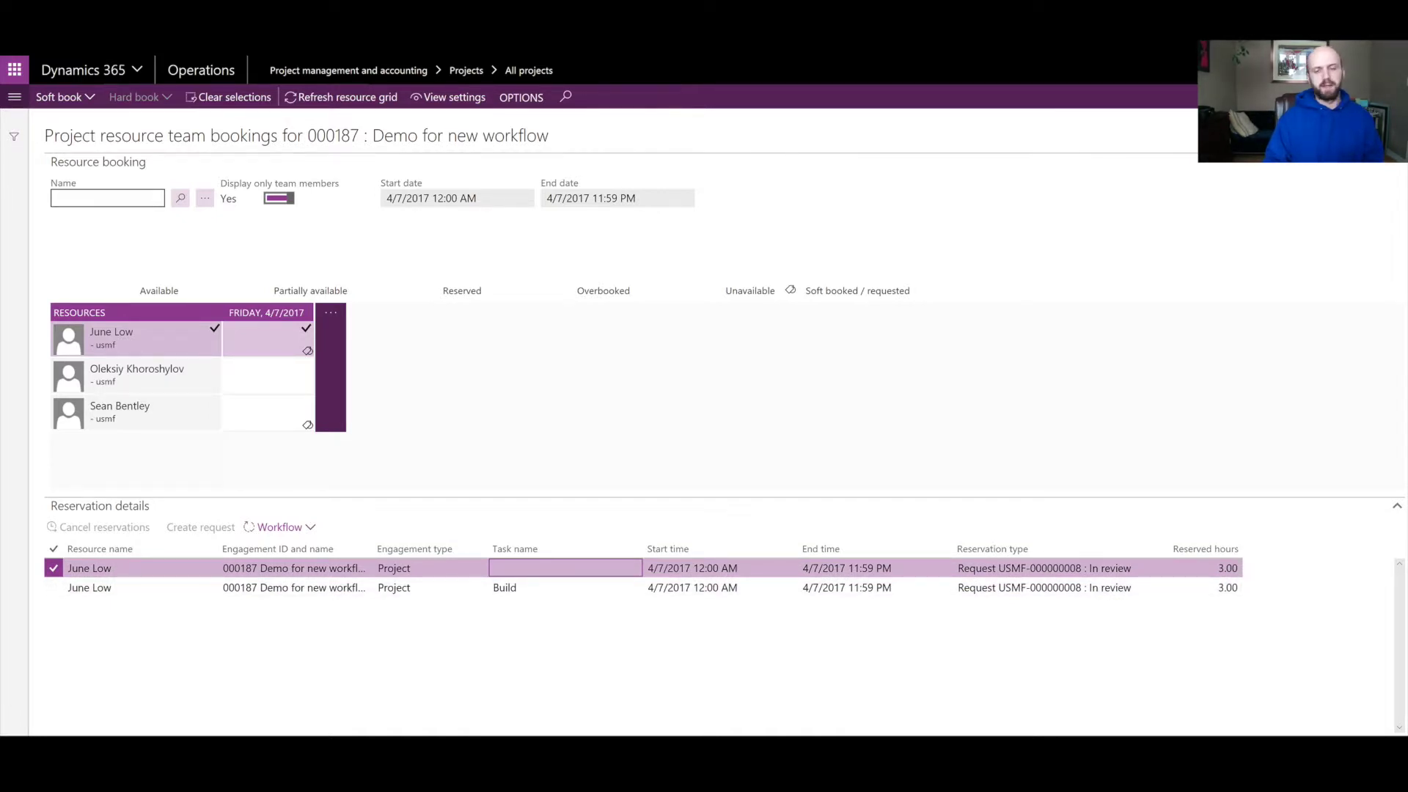
left_click(599, 608)
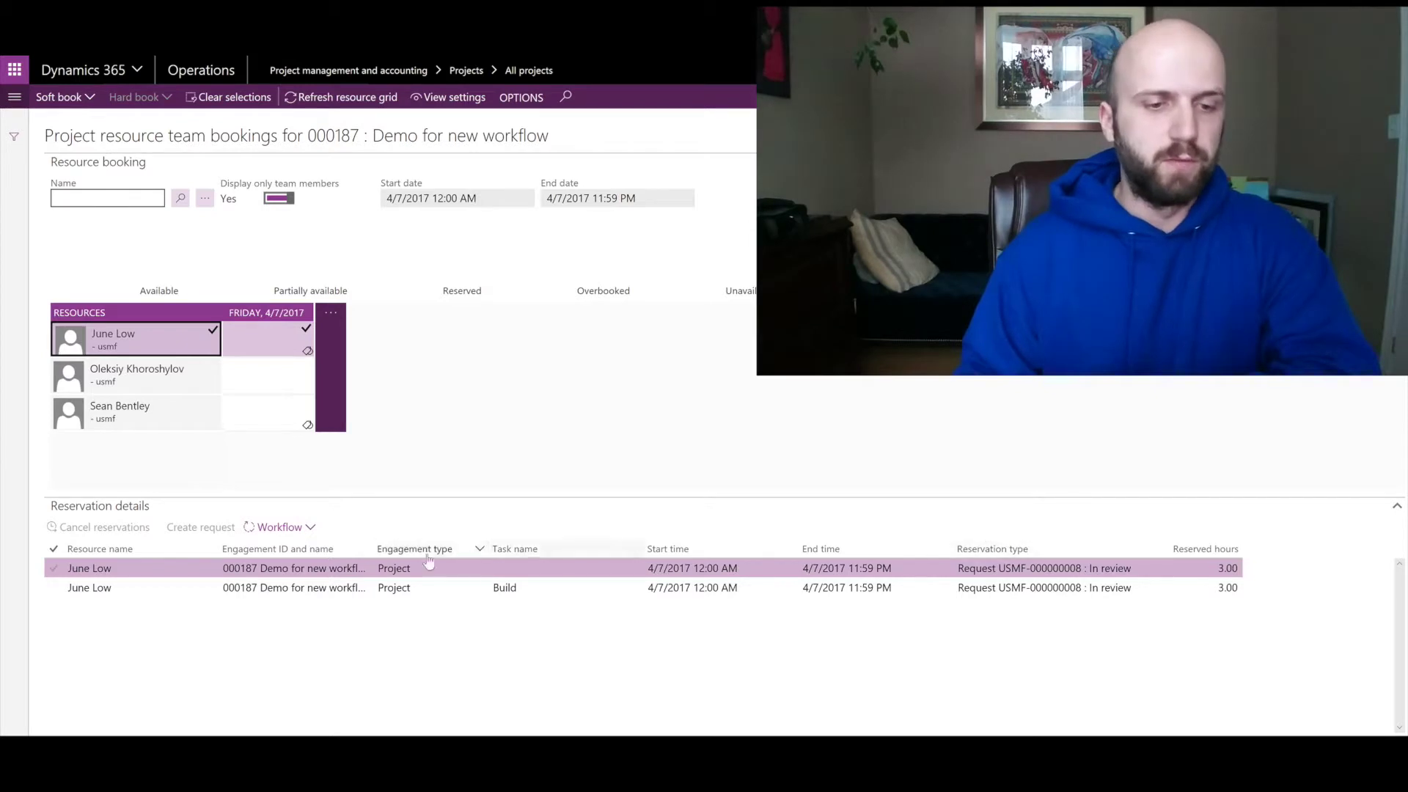
Review the workflow actions available for the resource request line on the team bookings page without applying any
left_click(317, 532)
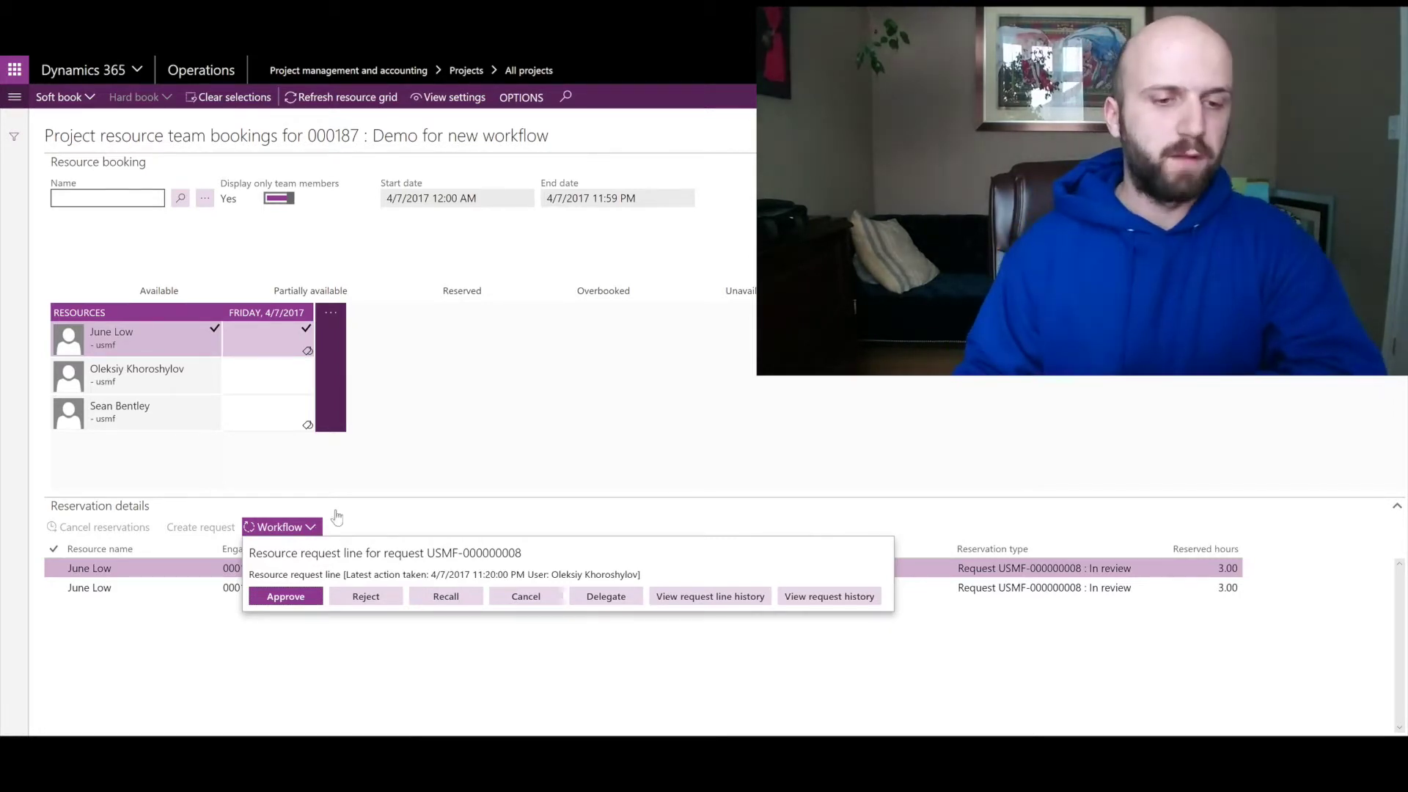
left_click(443, 443)
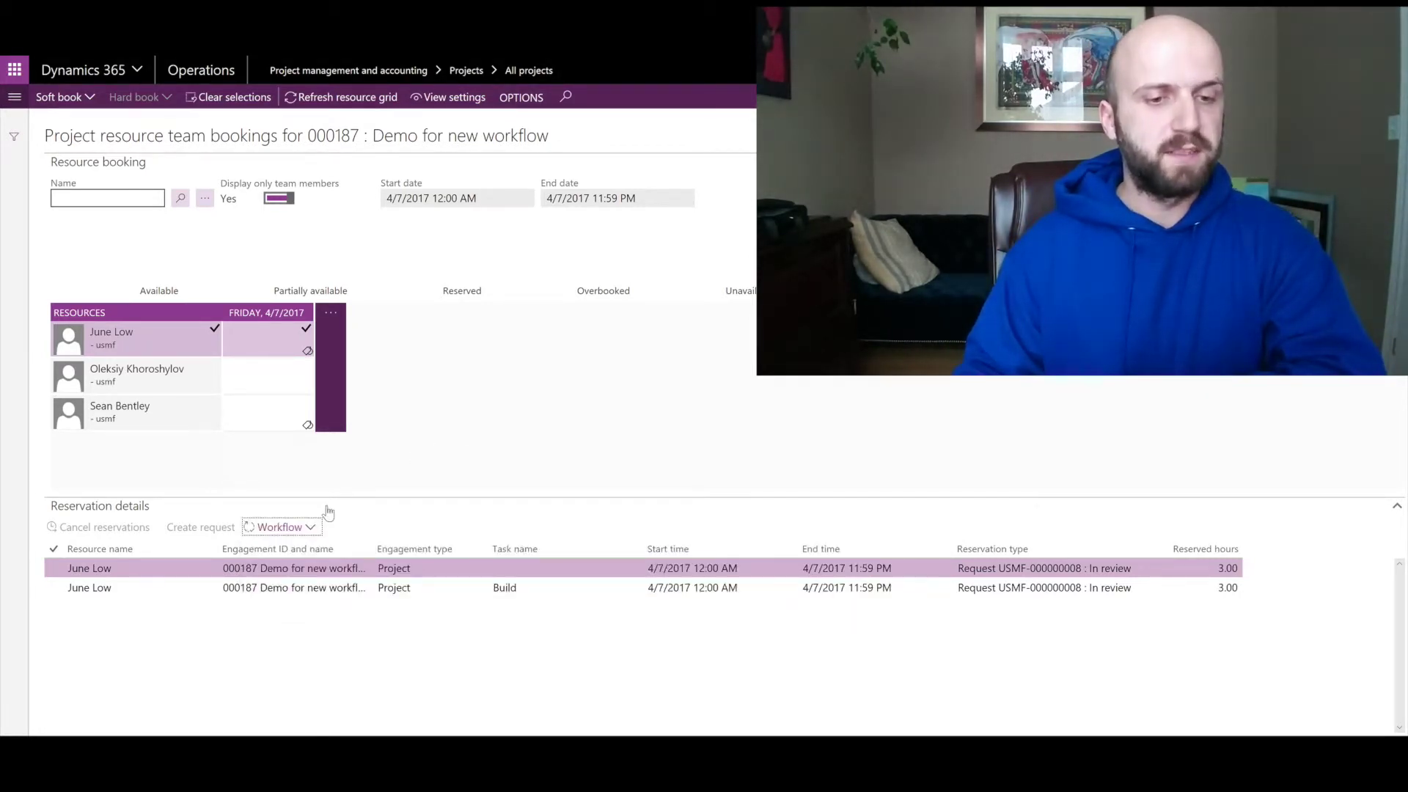
left_click(316, 527)
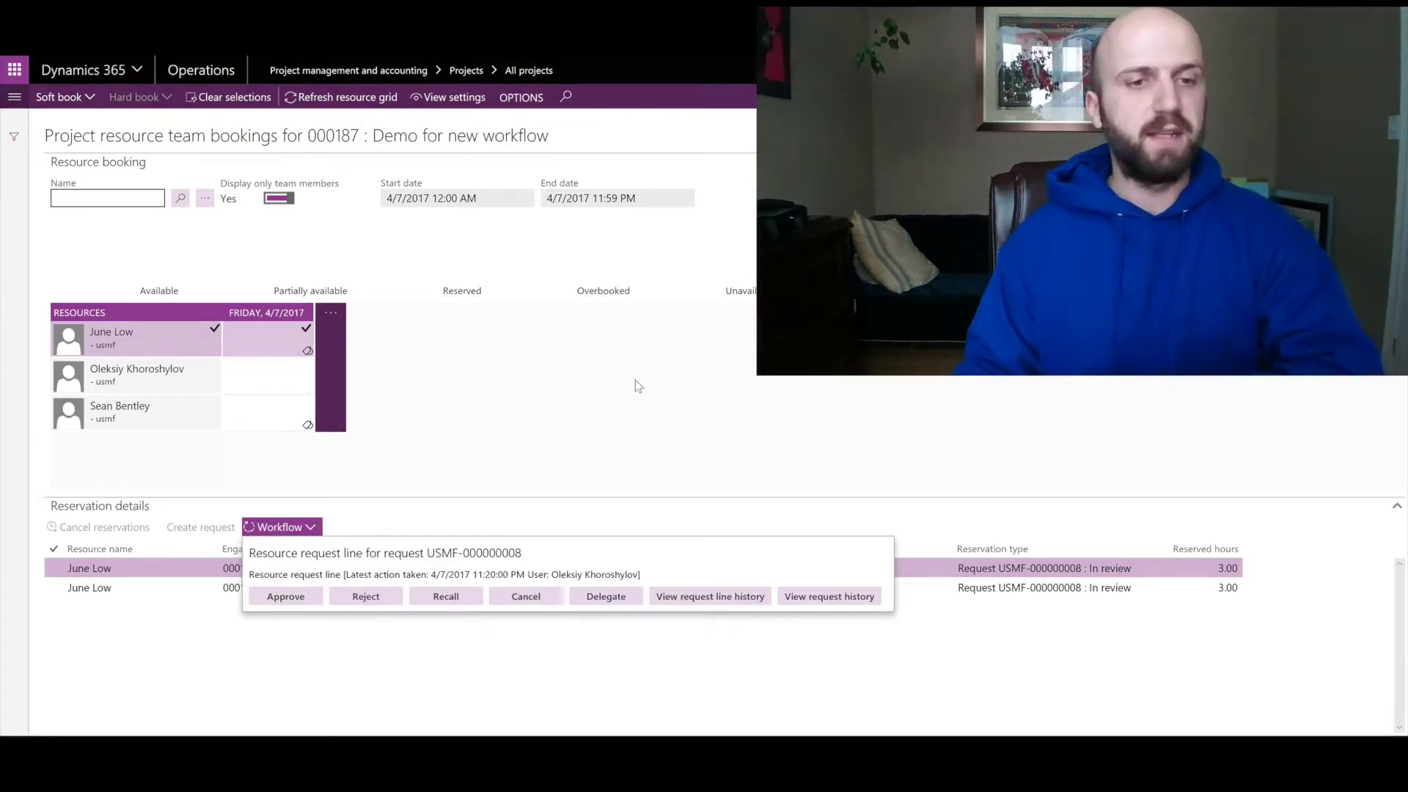
left_click(572, 452)
Go to My resource requests in Project management and accounting and open the request for Demo for new workflow
left_click(14, 96)
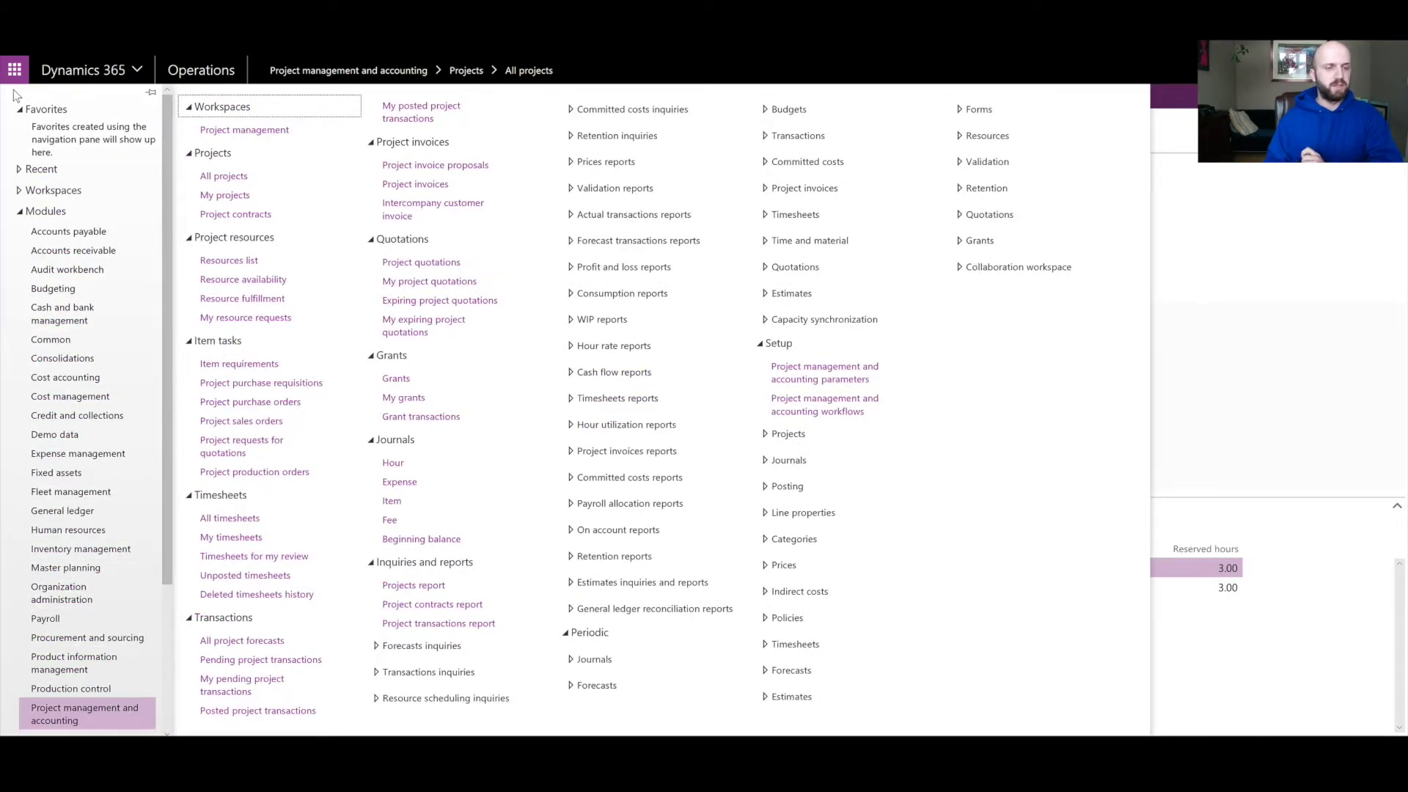
left_click(262, 320)
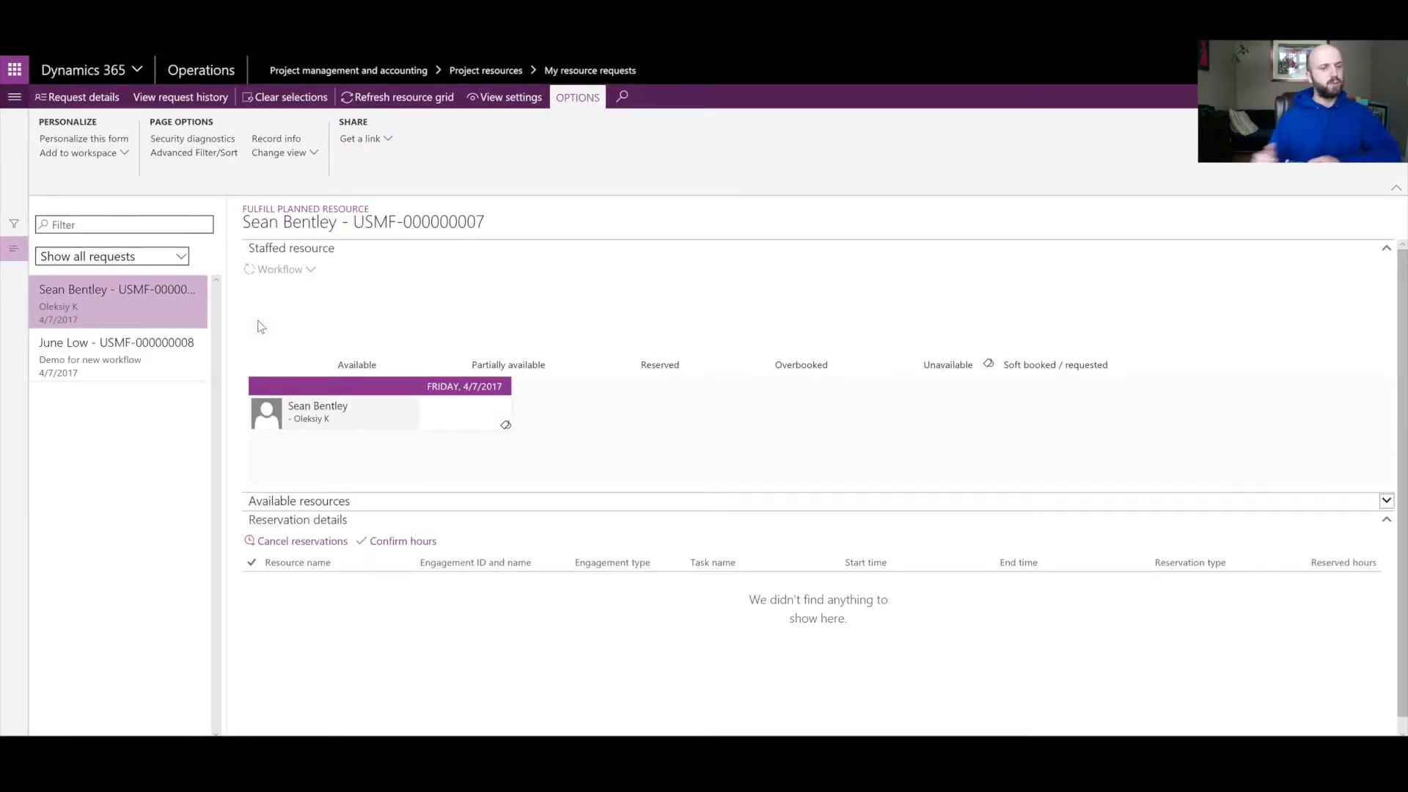
left_click(110, 358)
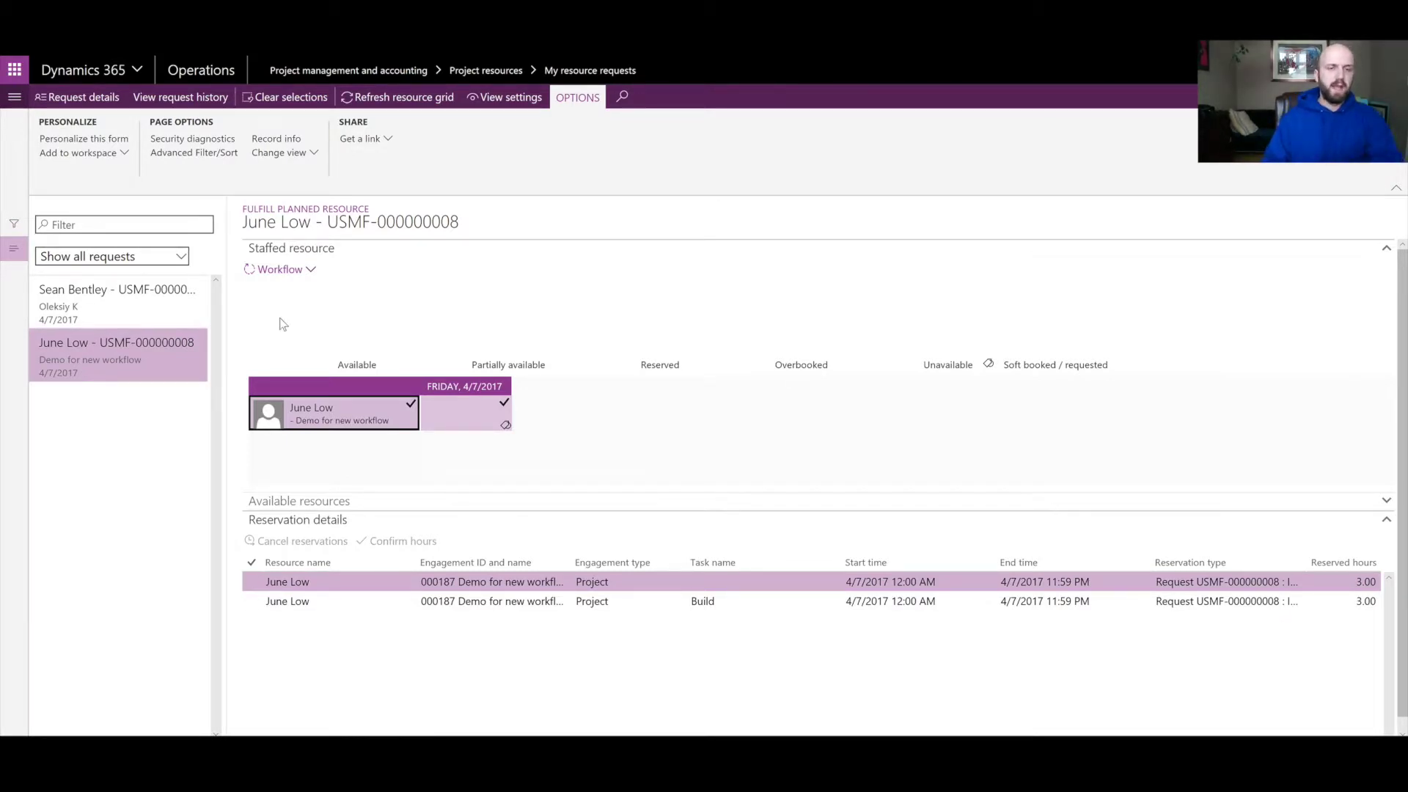
View the request line's workflow history and examine its approval step and work item entries
left_click(311, 271)
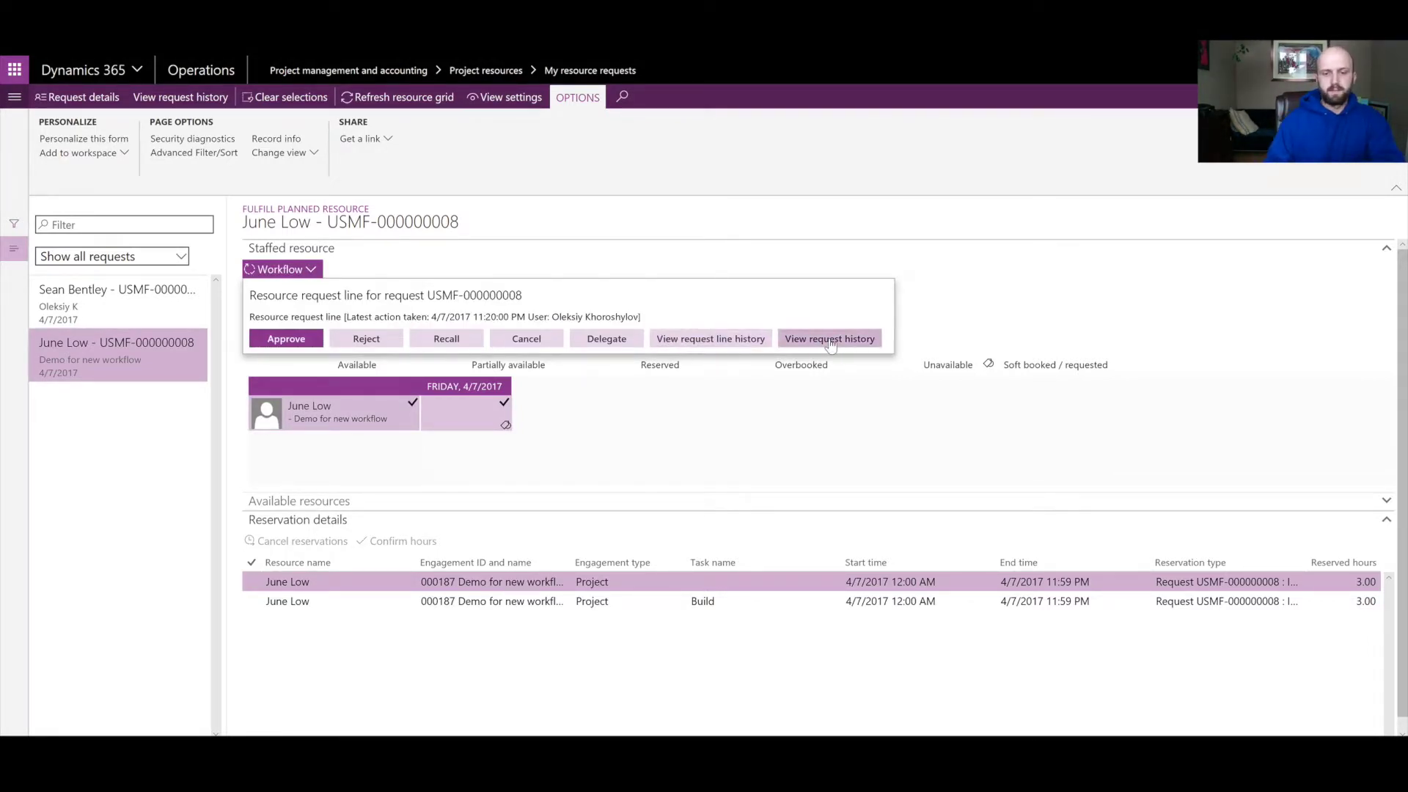
left_click(732, 342)
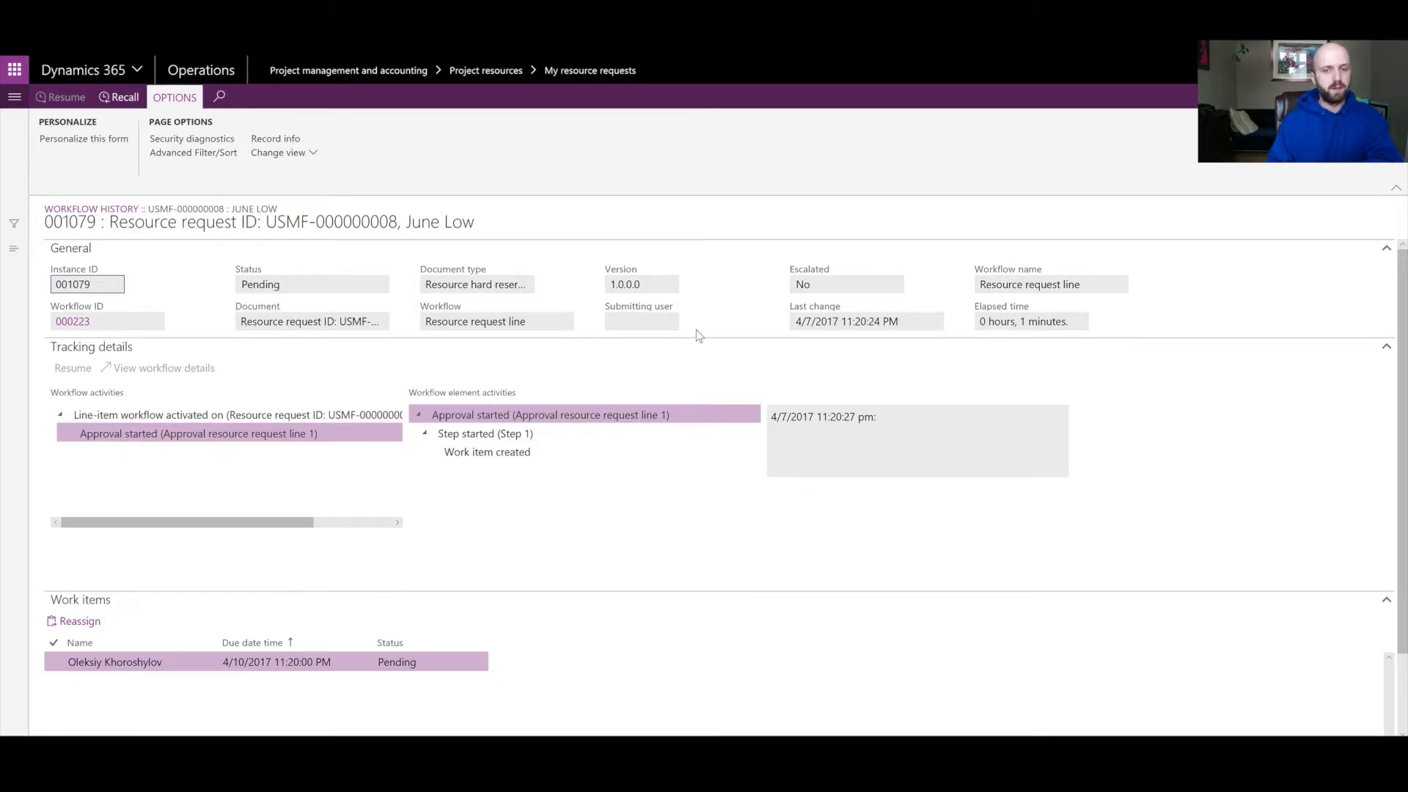
left_click(493, 434)
left_click(506, 452)
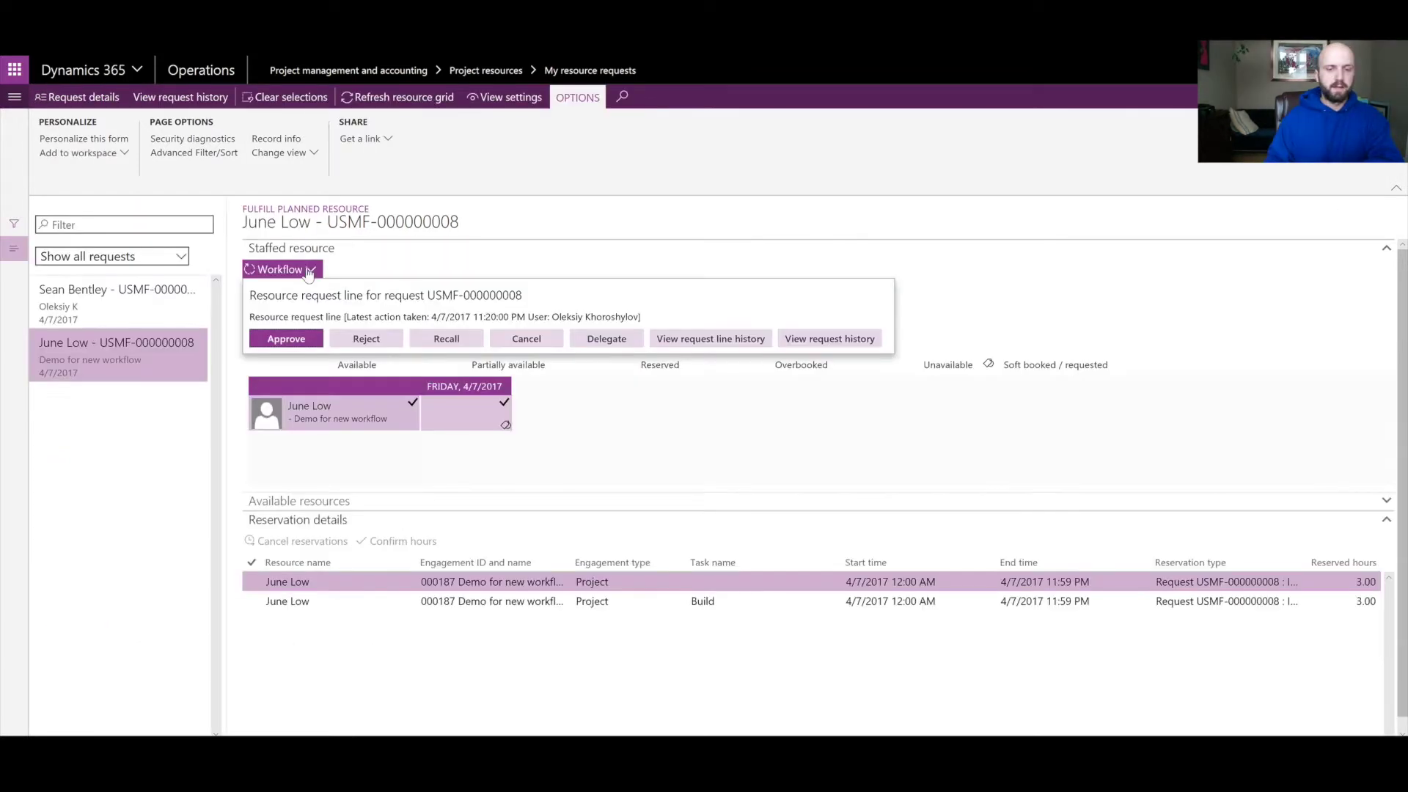
Look at the request line's delegation form, cancel it, and view the Delegation section of the personal workflow options
left_click(606, 339)
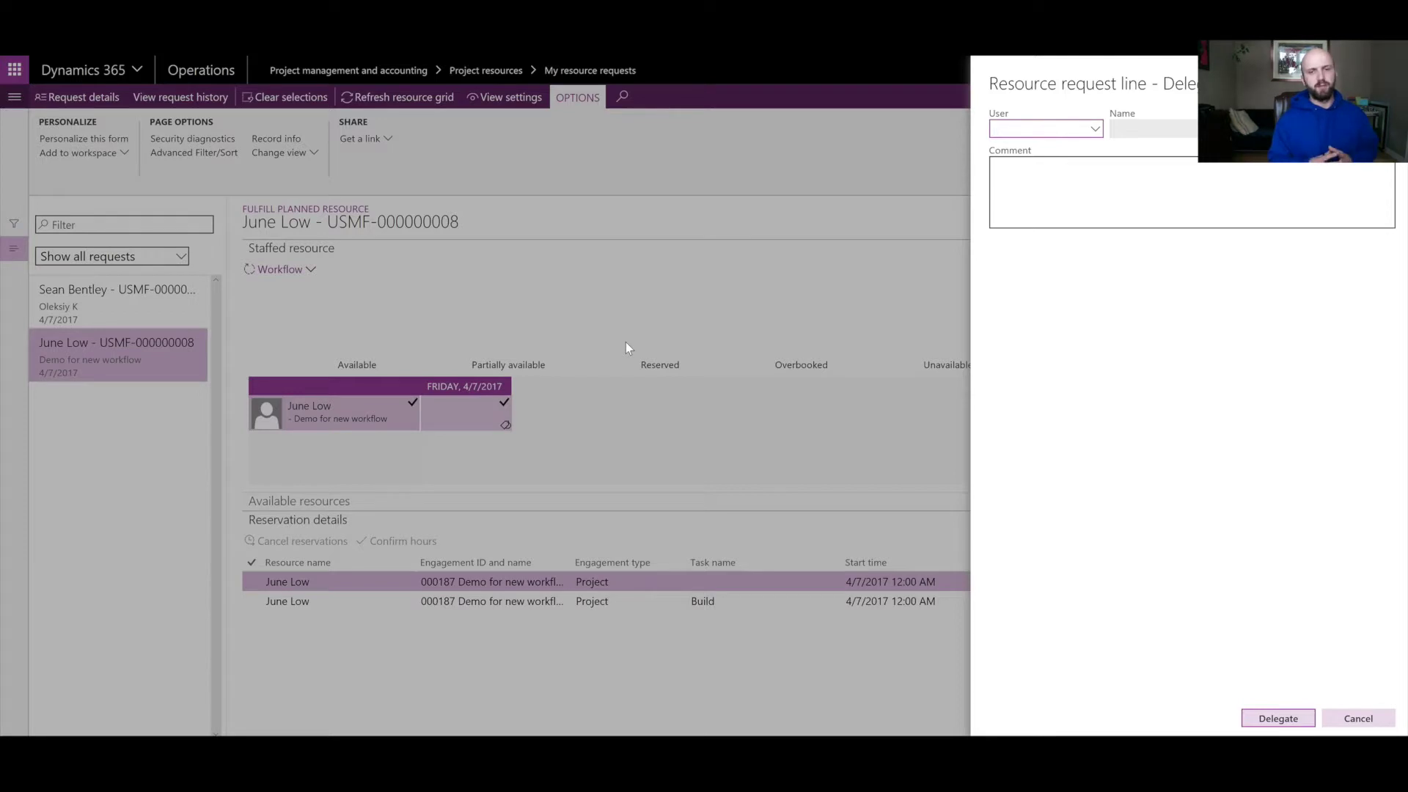
left_click(1344, 722)
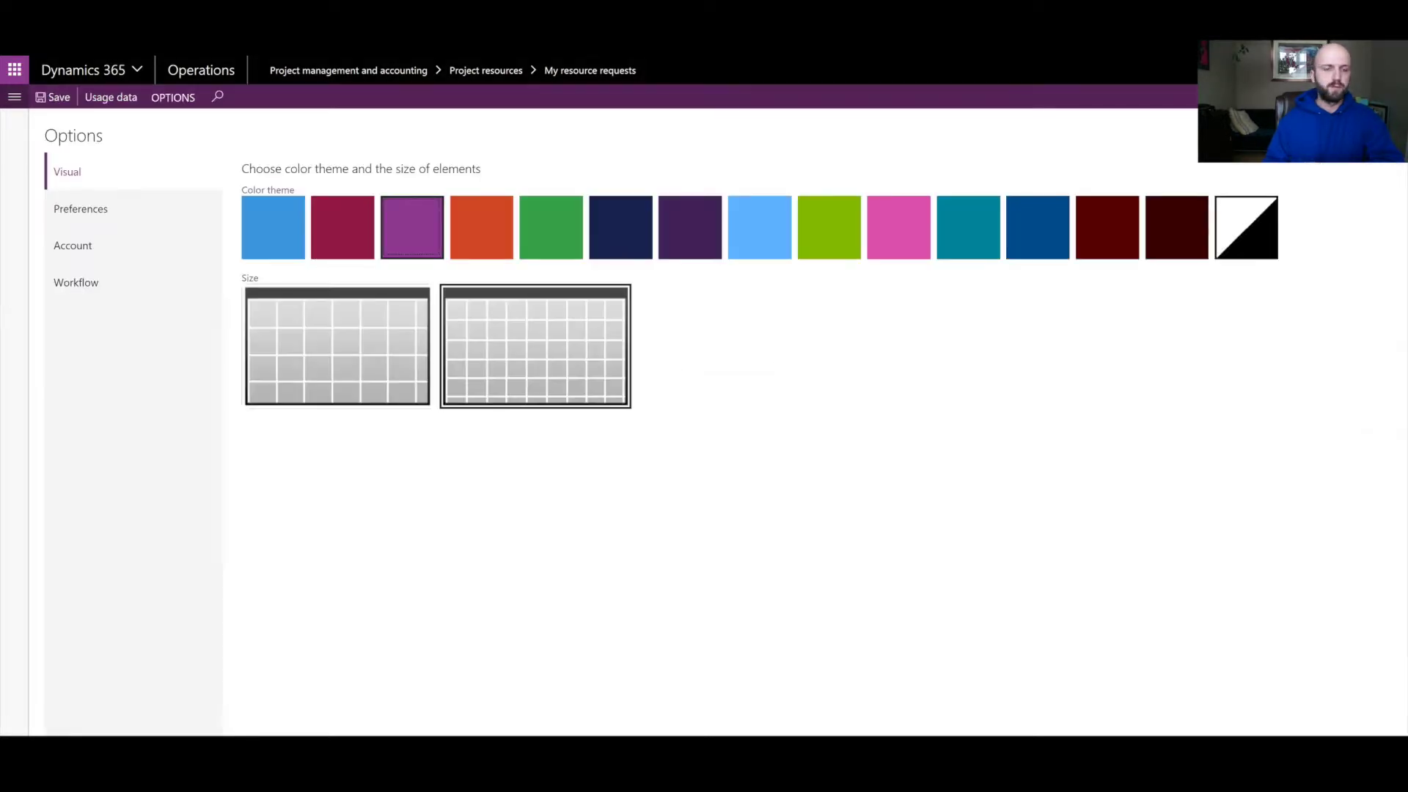
left_click(75, 283)
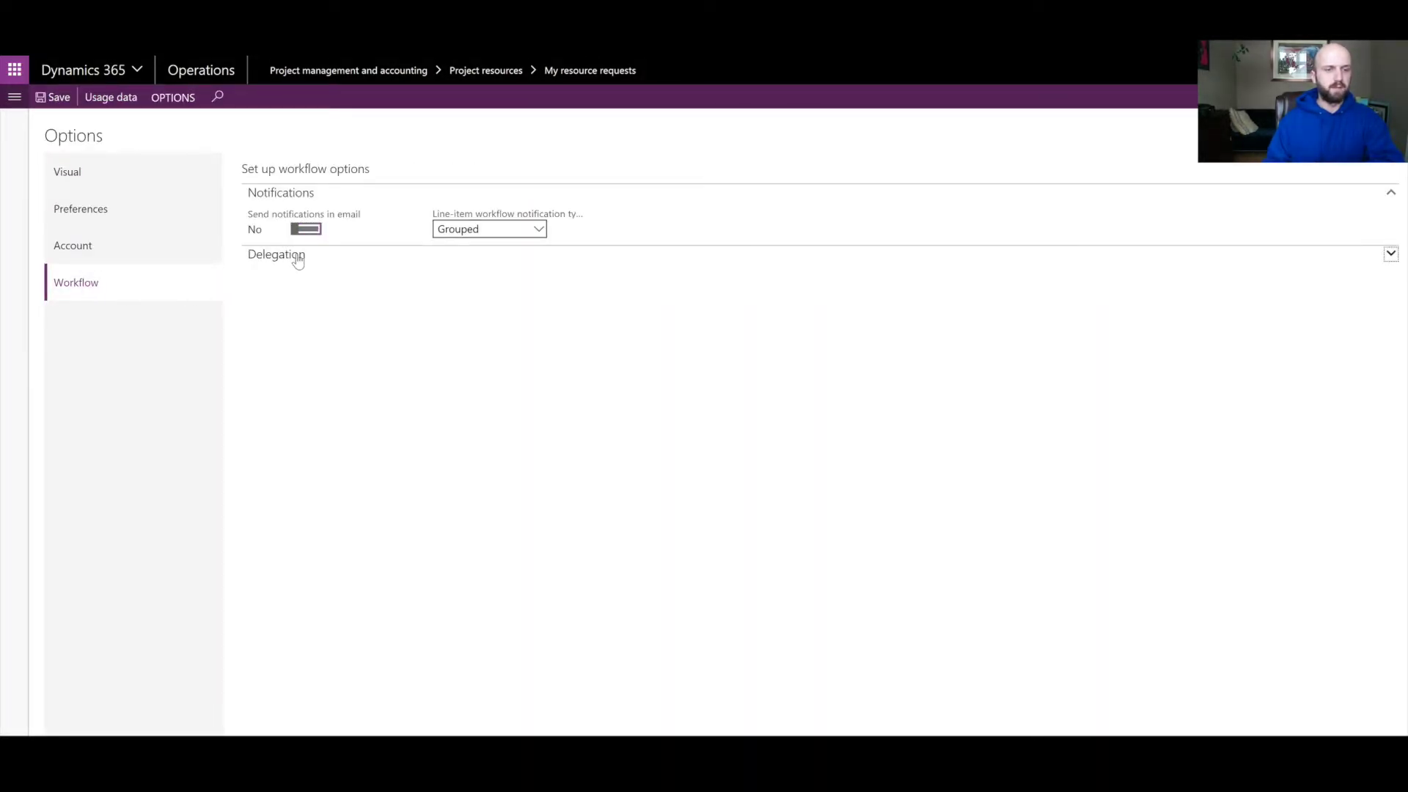
left_click(298, 257)
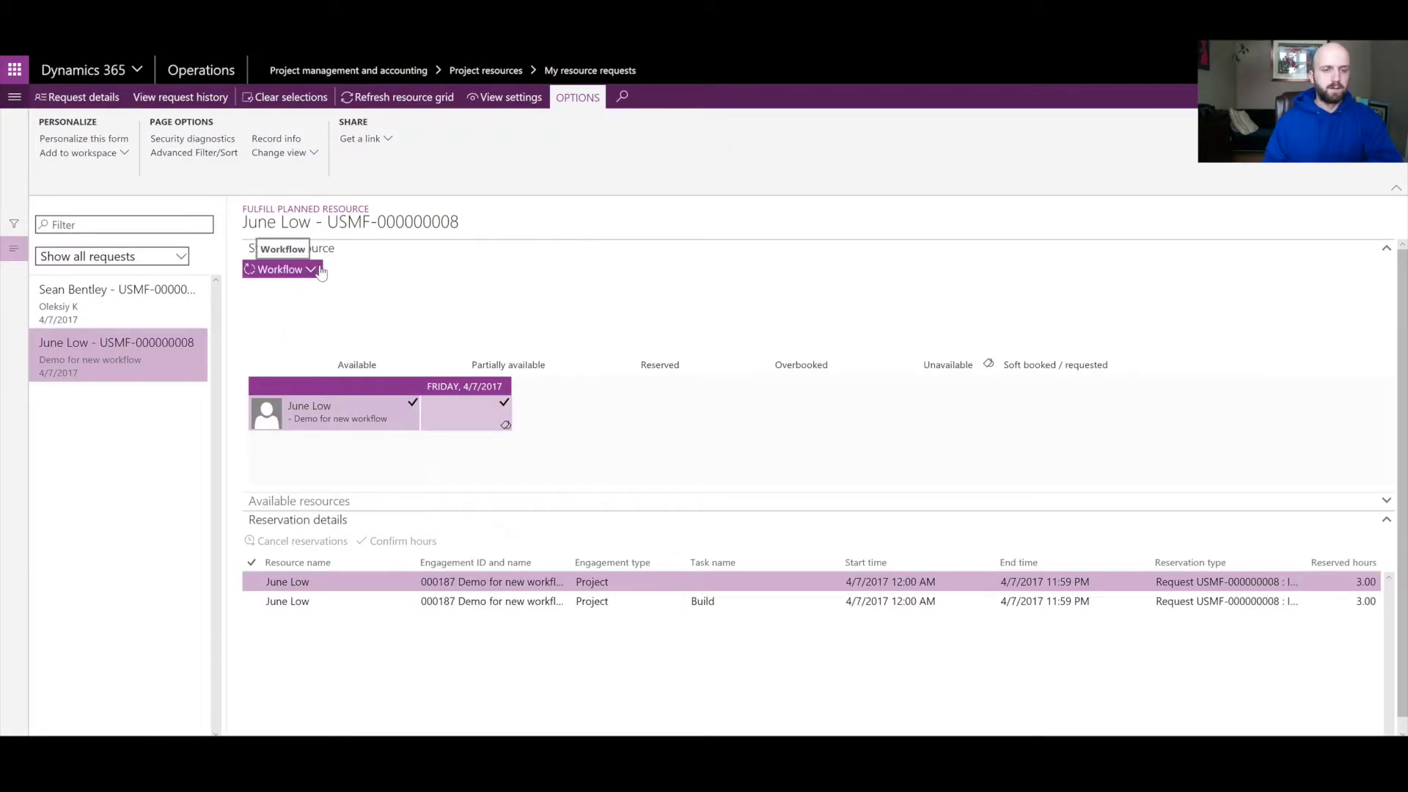
Reopen the request line's delegation form, cancel it, and review the remaining workflow actions without applying one
left_click(320, 270)
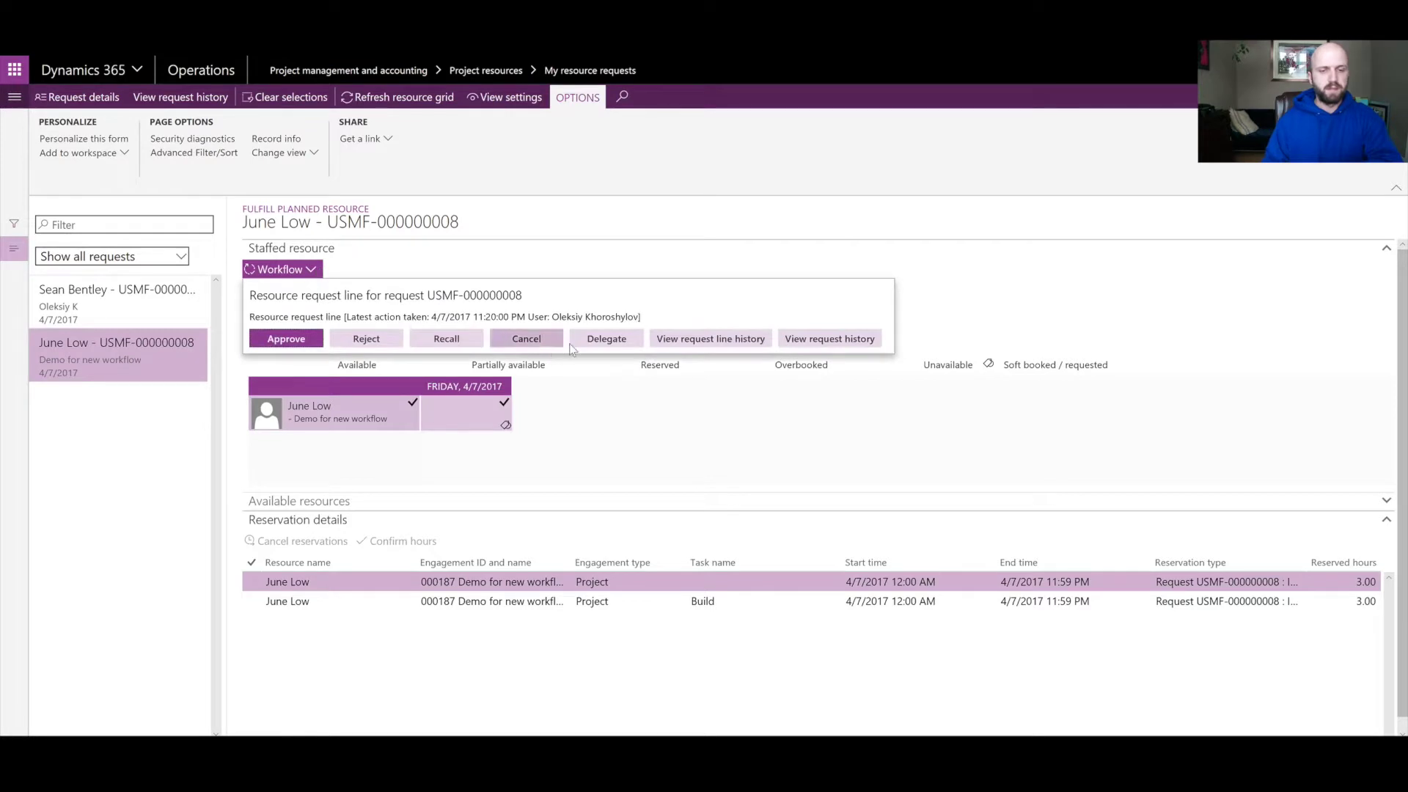
left_click(606, 338)
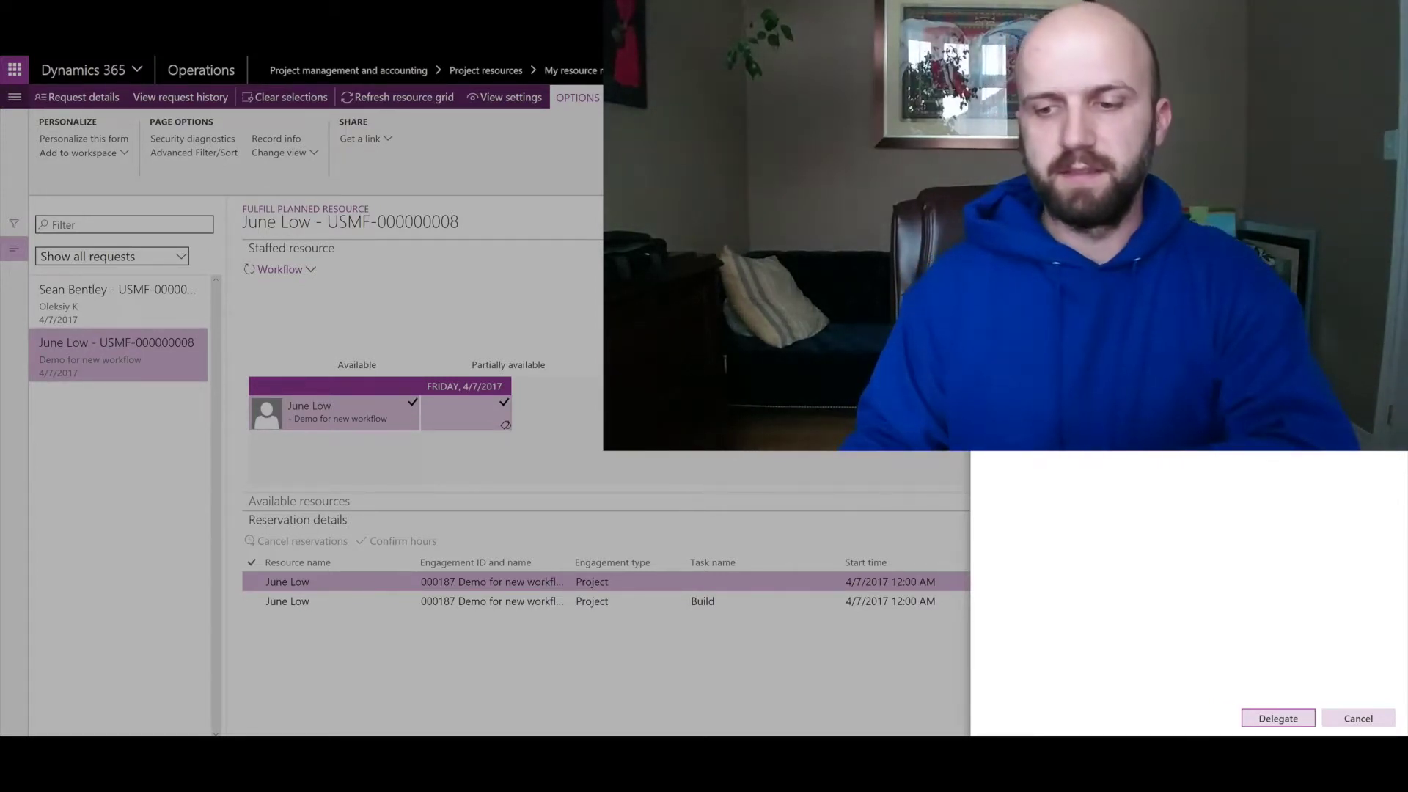
left_click(1379, 724)
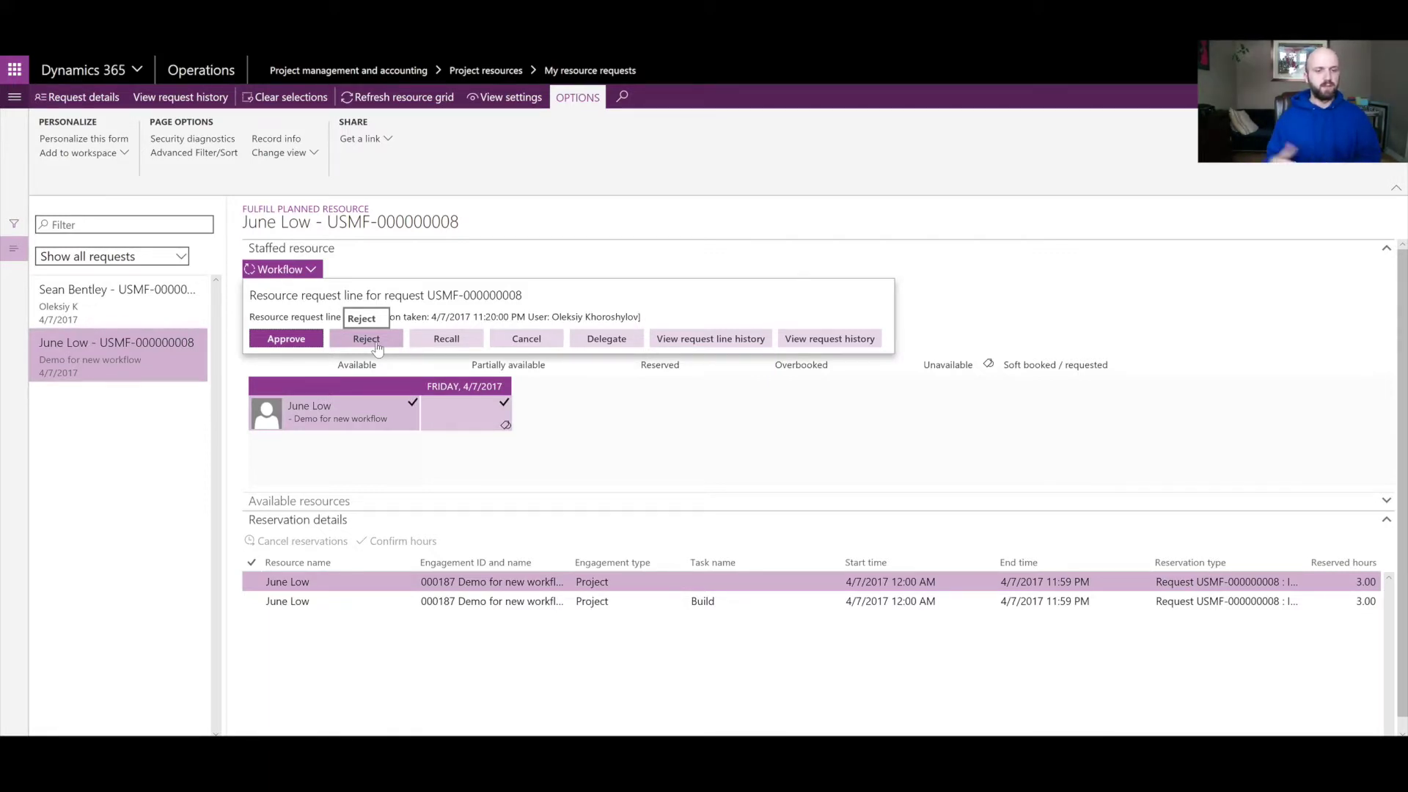
left_click(619, 421)
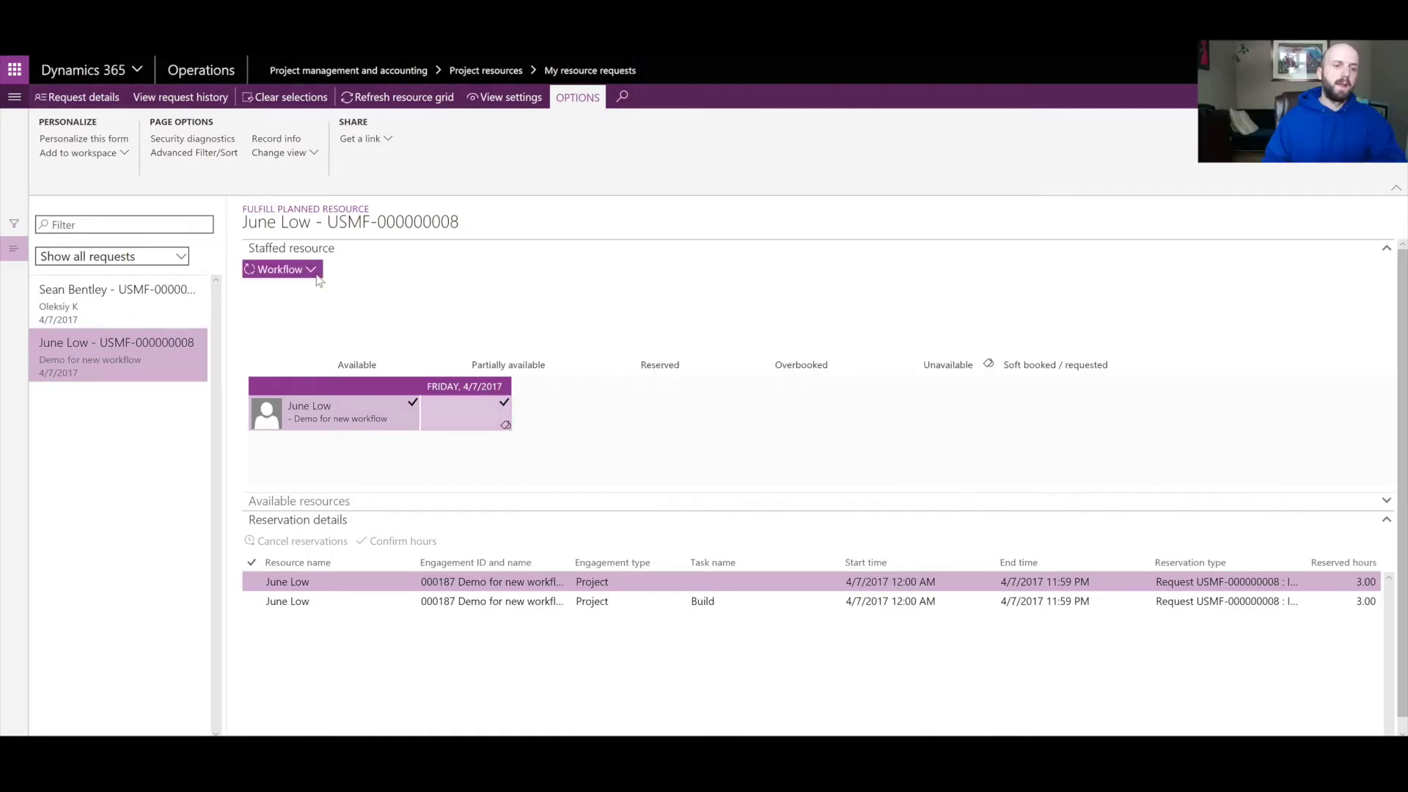
Approve the resource request line for Demo for new workflow without a comment
left_click(314, 273)
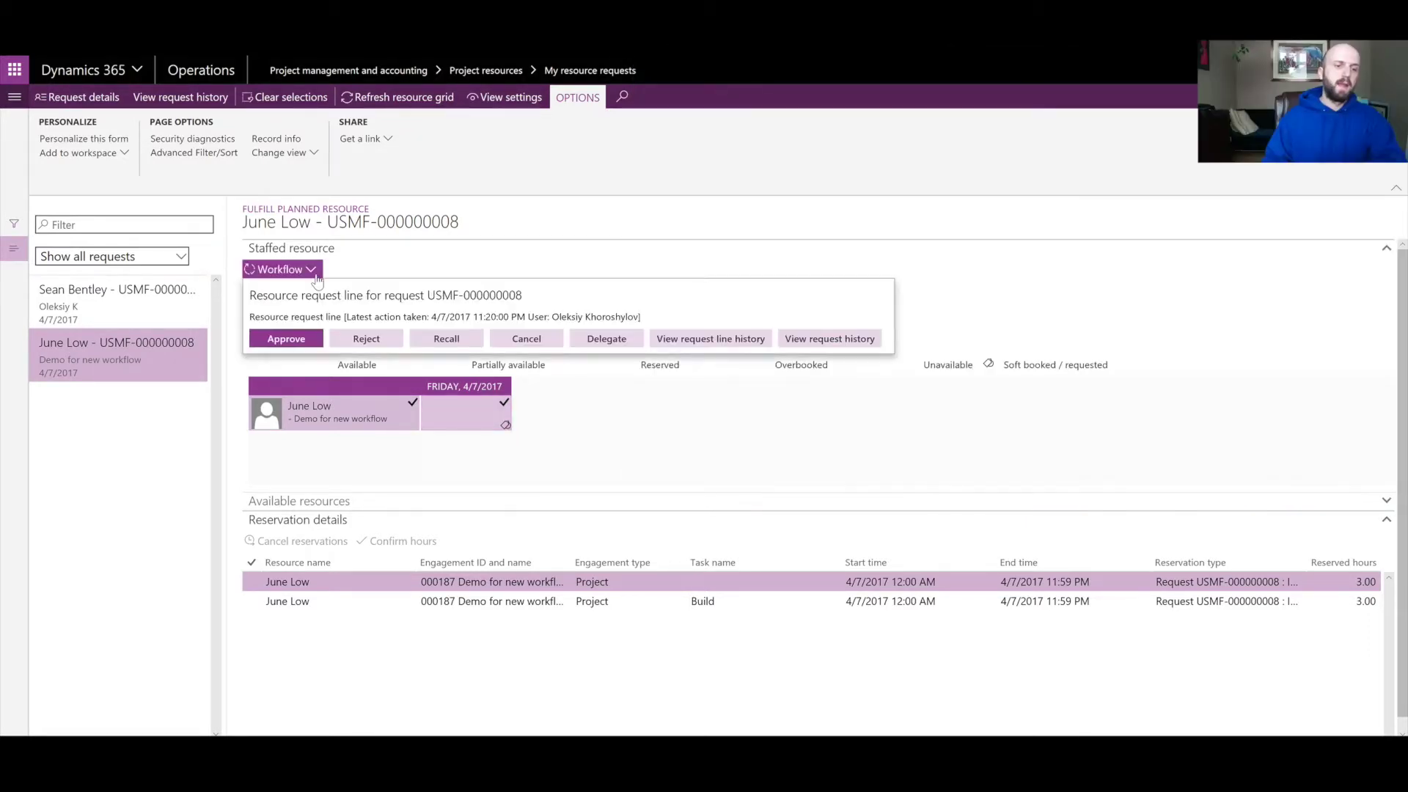
left_click(305, 341)
left_click(1294, 718)
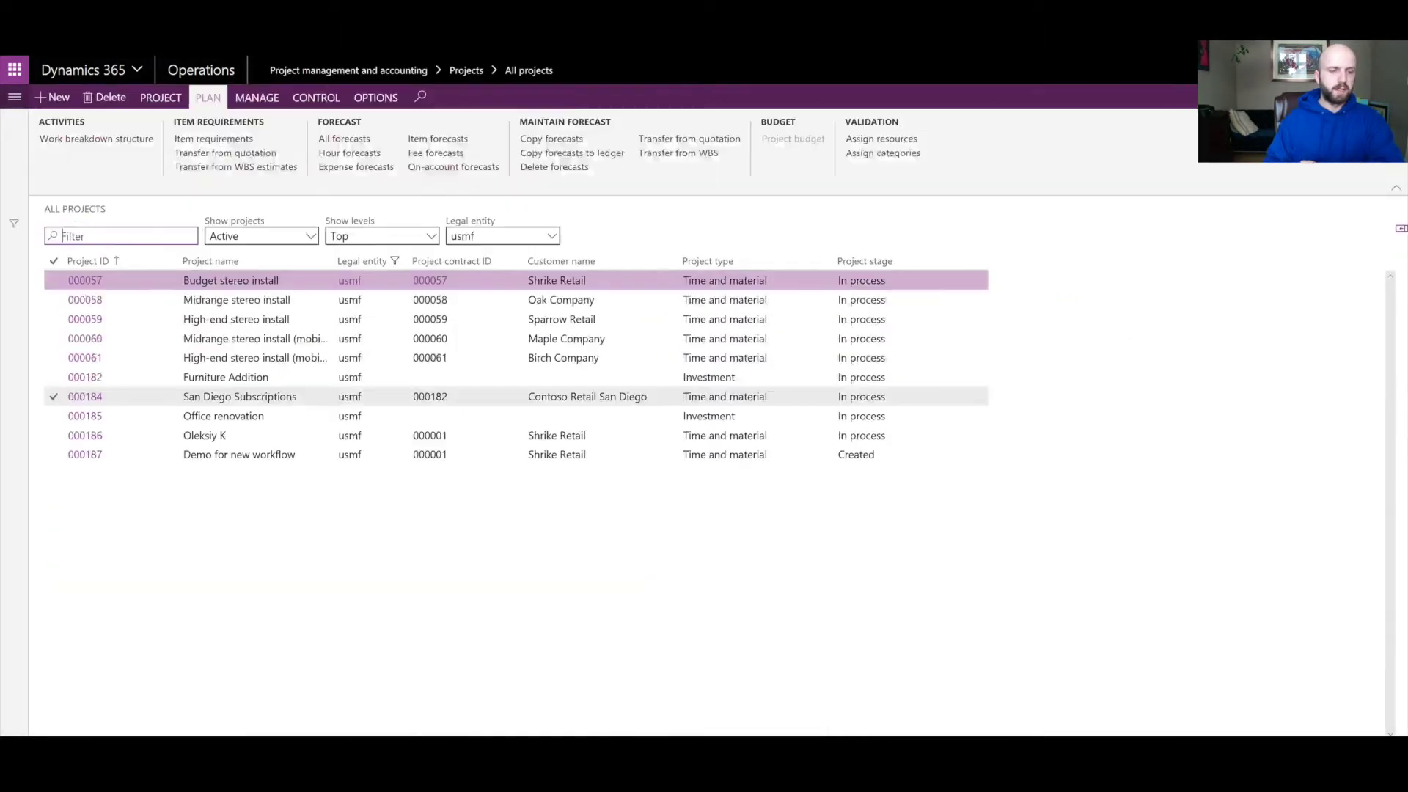
Open the Demo for new workflow project and examine the approved resource's reservation details for booking and assignment types
left_click(84, 460)
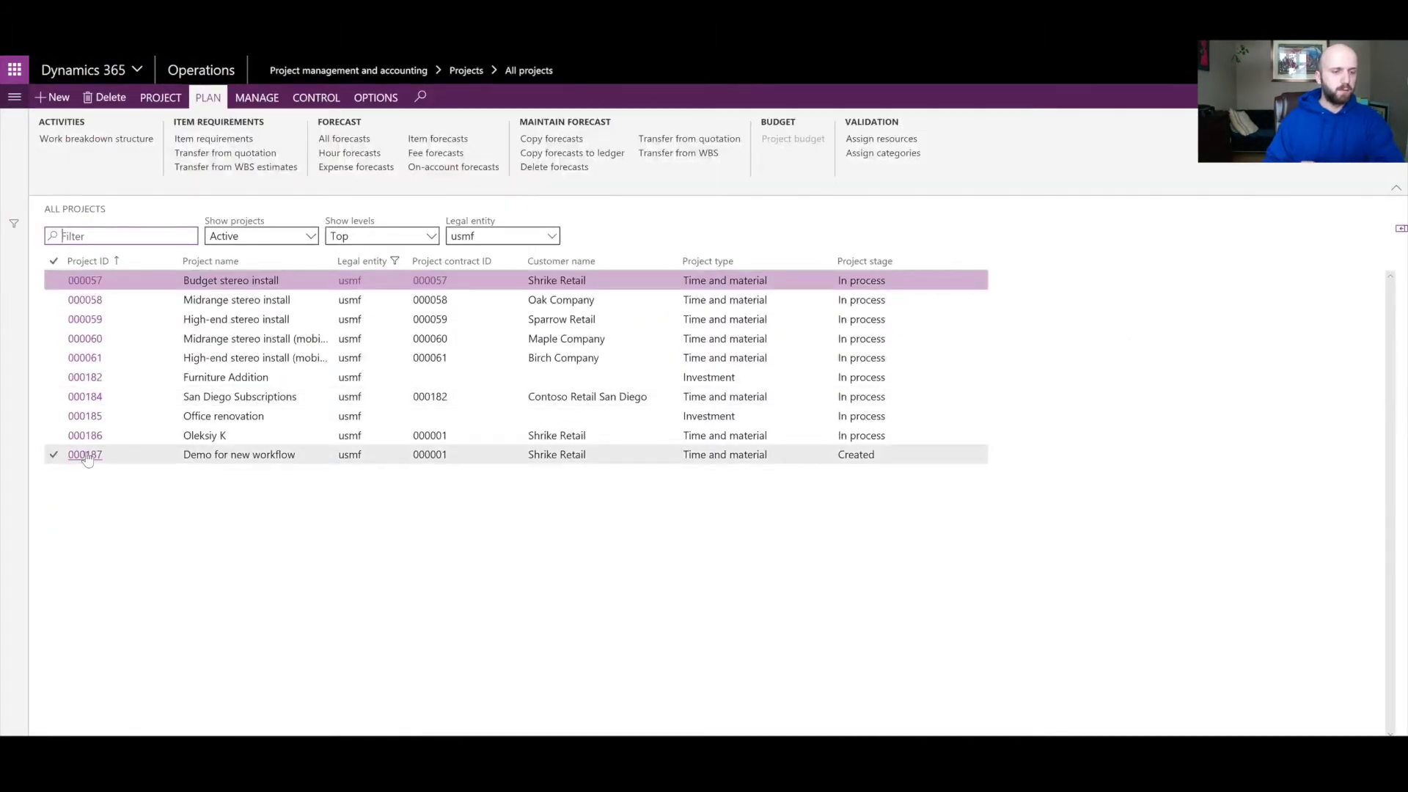
left_click(85, 455)
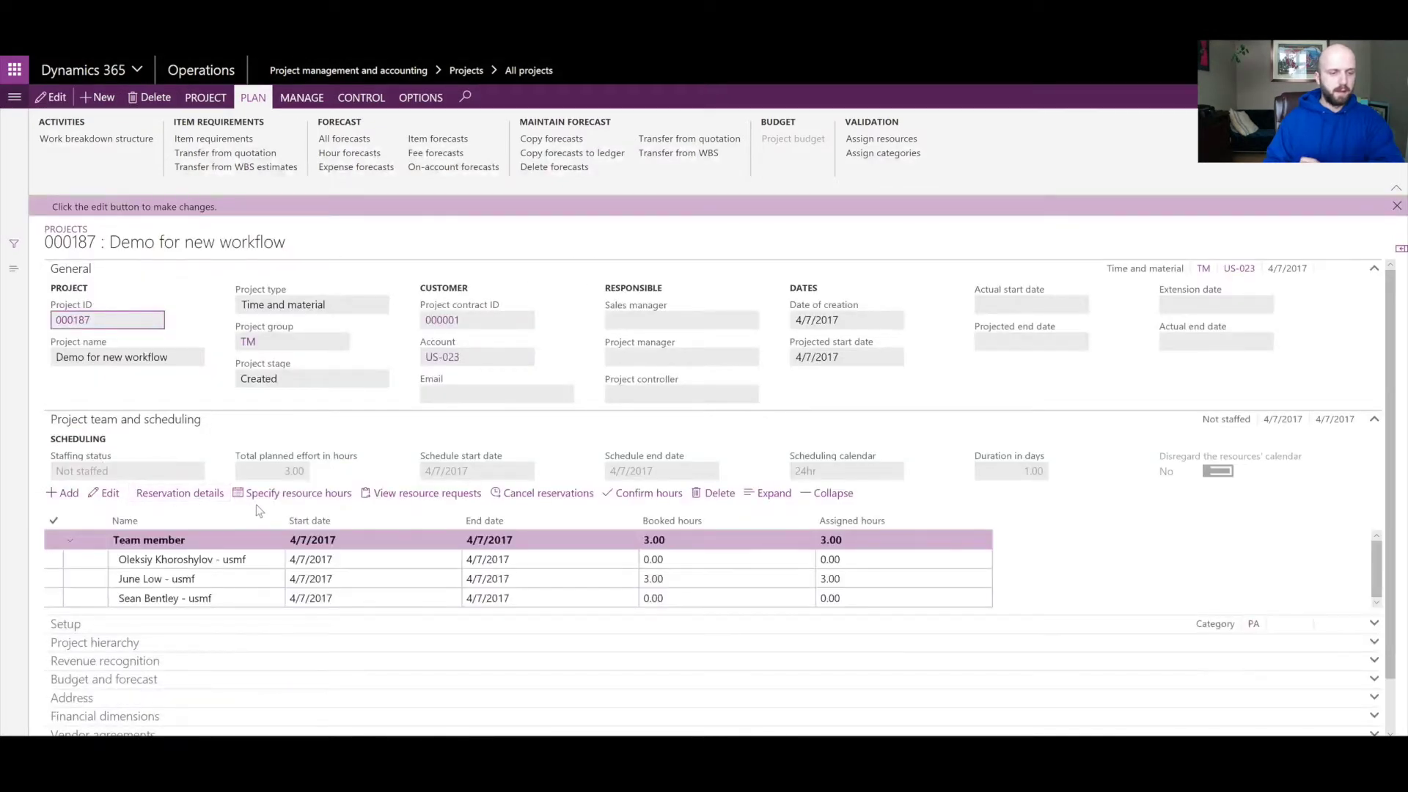
left_click(182, 501)
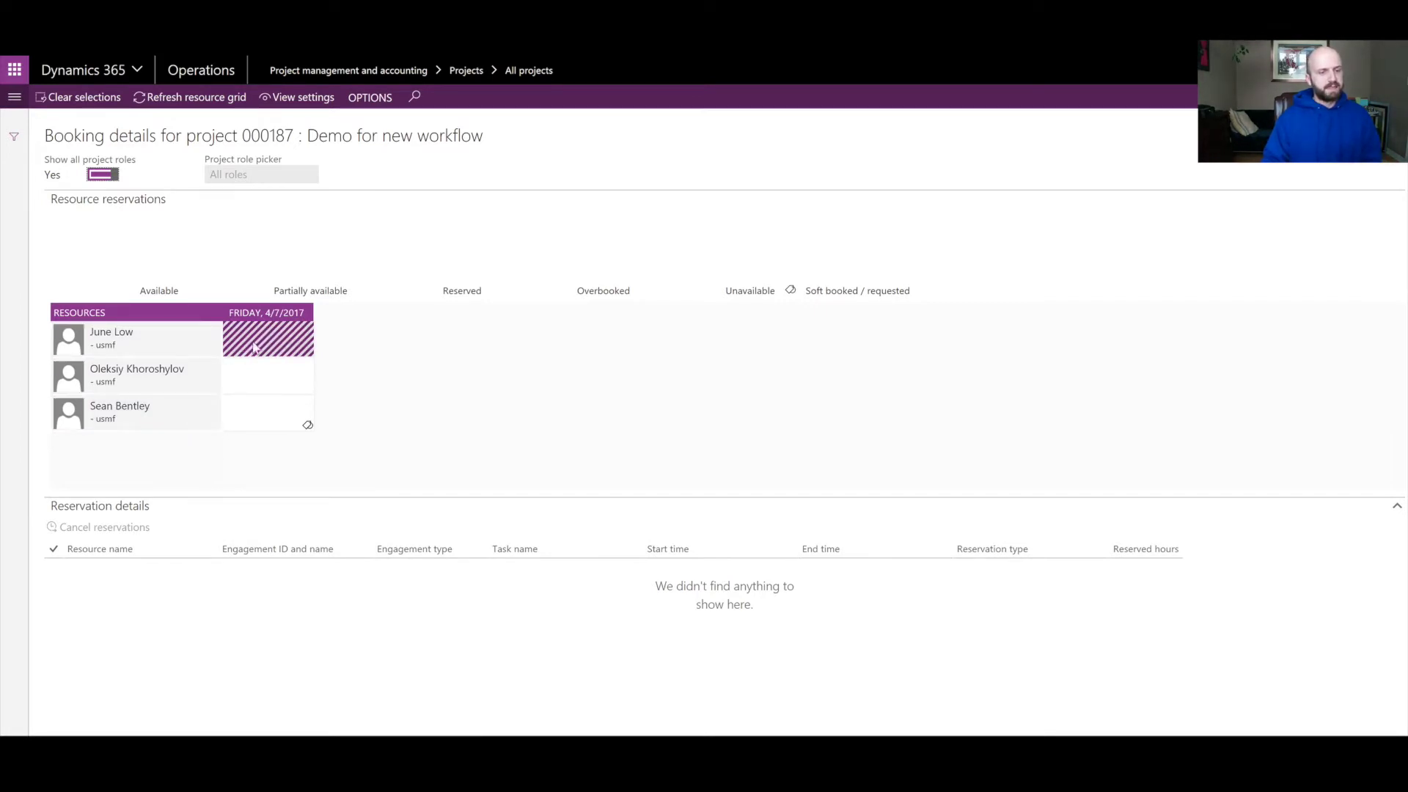
left_click(208, 351)
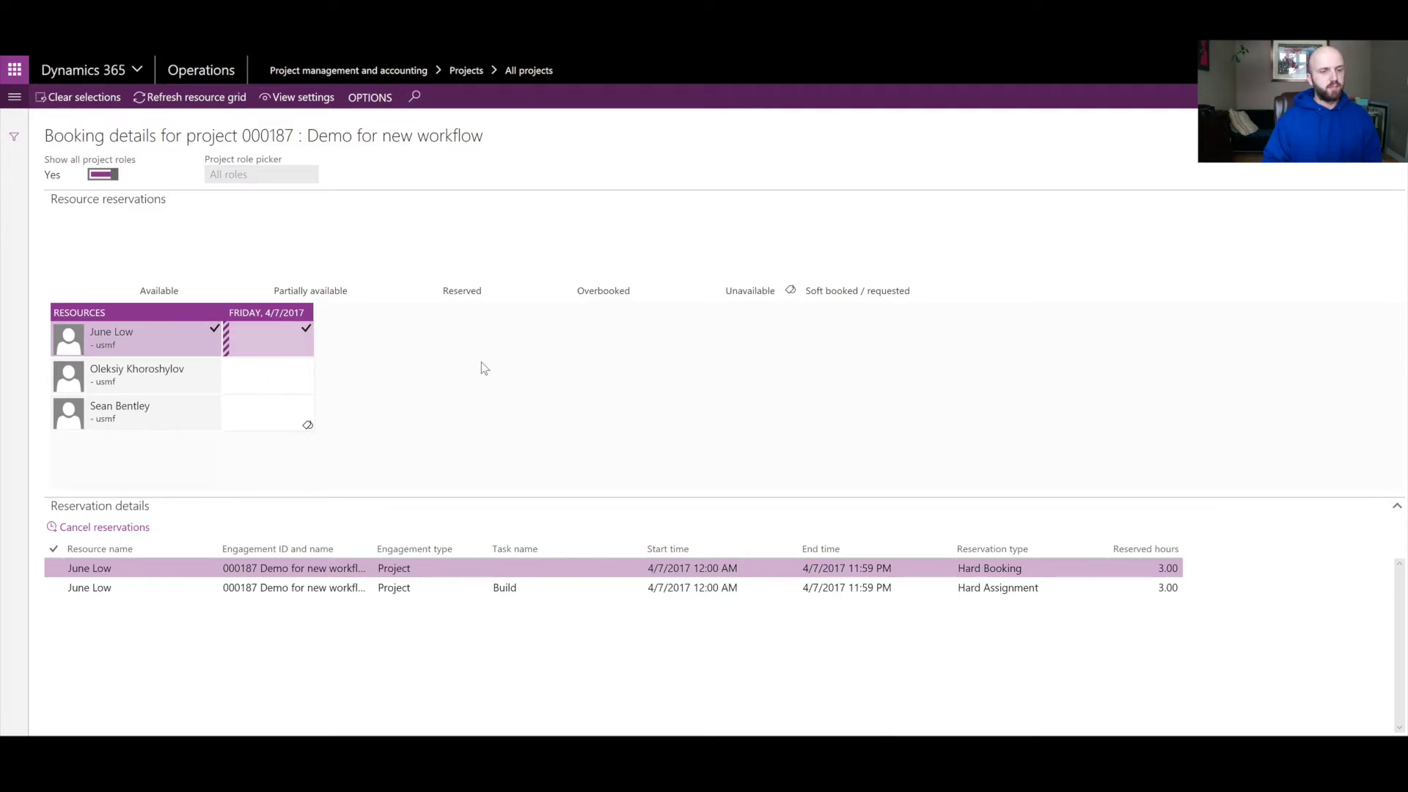
left_click(54, 567)
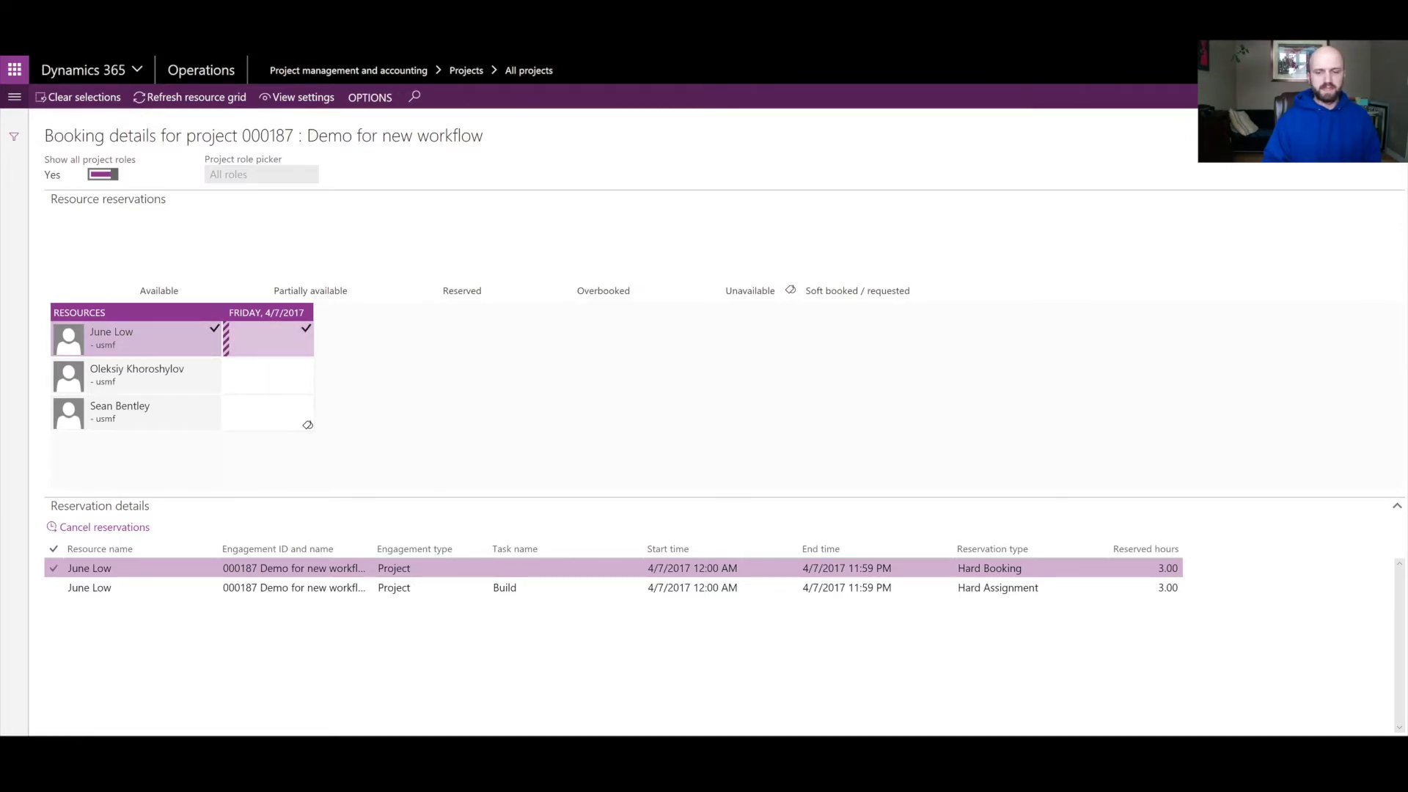
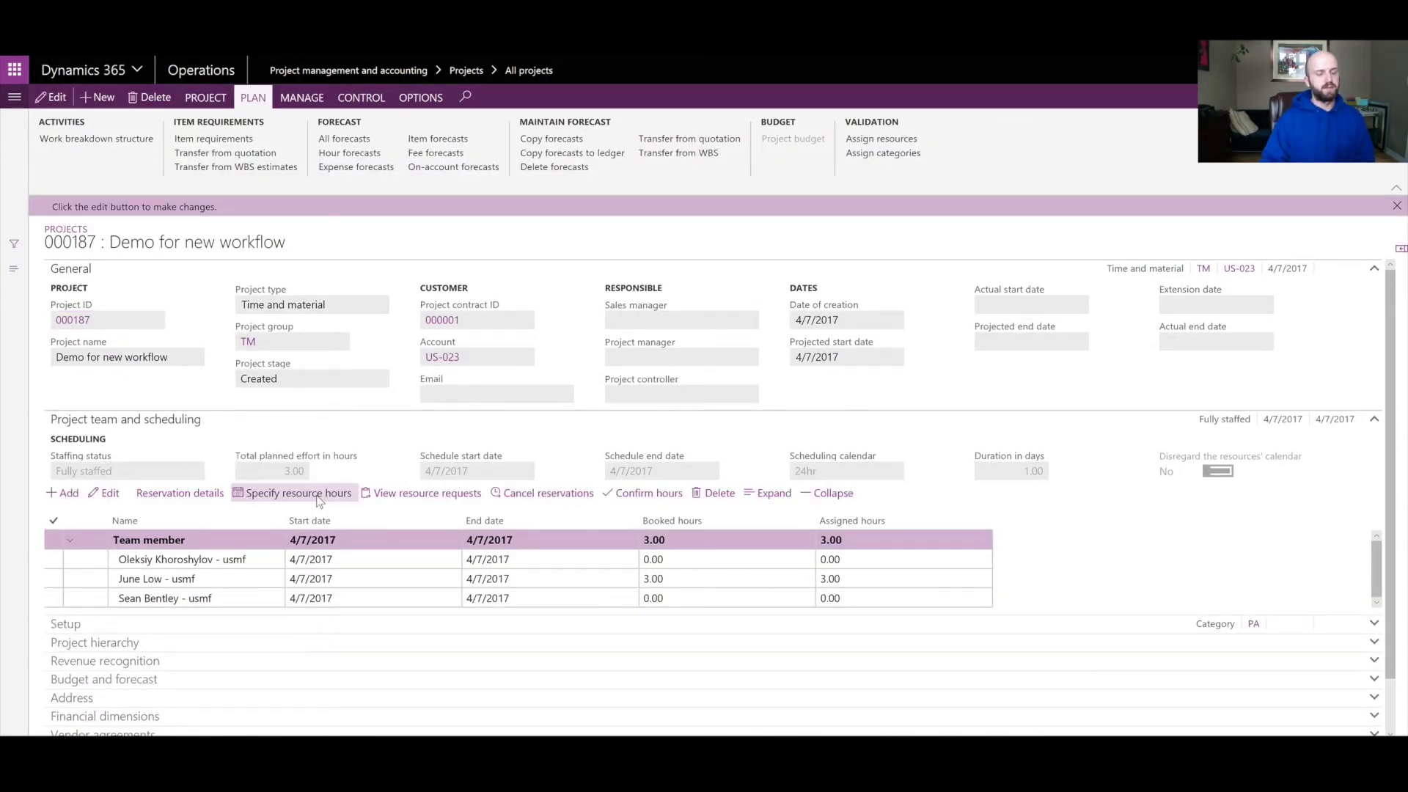
Select the second resource on the resource hours booking page, review the soft book options, and return to the project
left_click(319, 498)
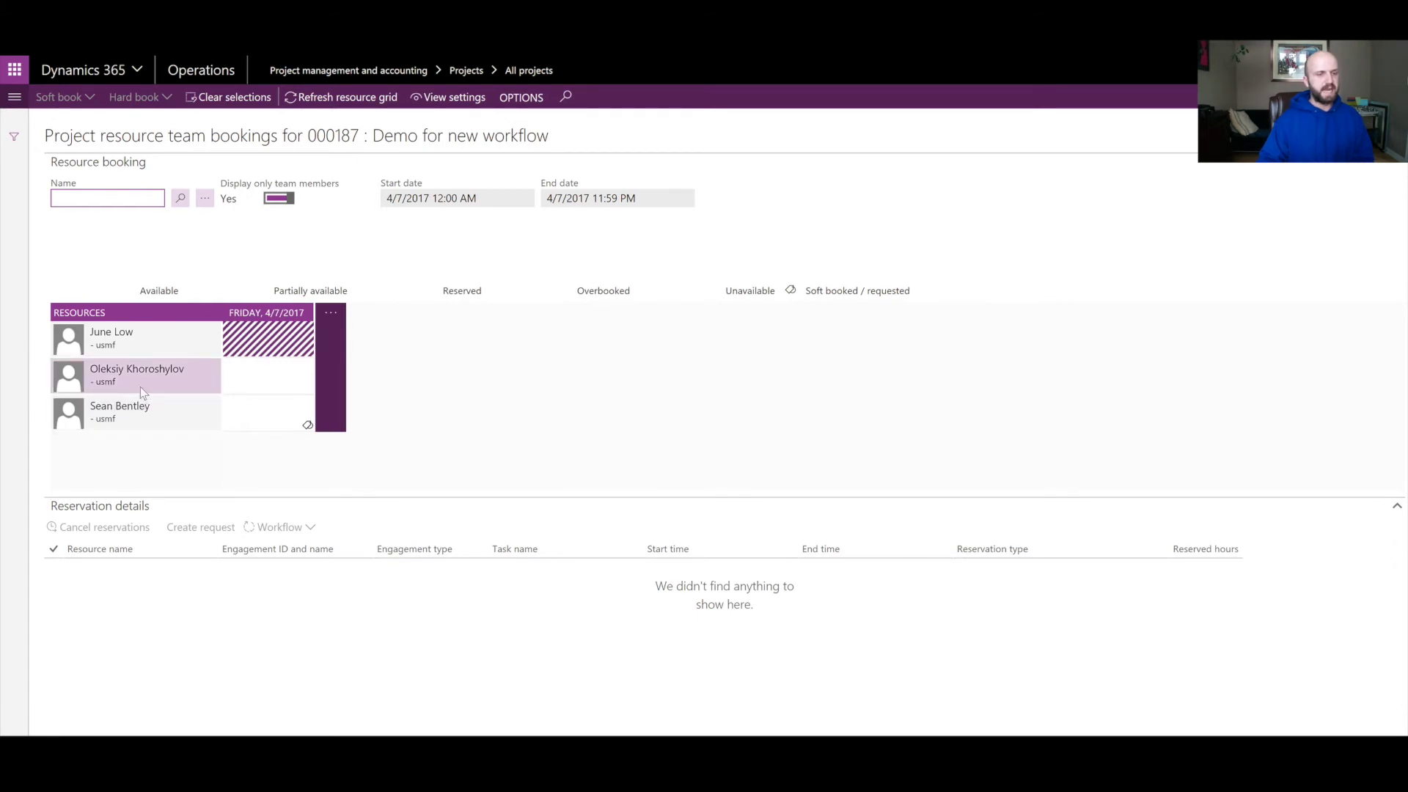
left_click(141, 386)
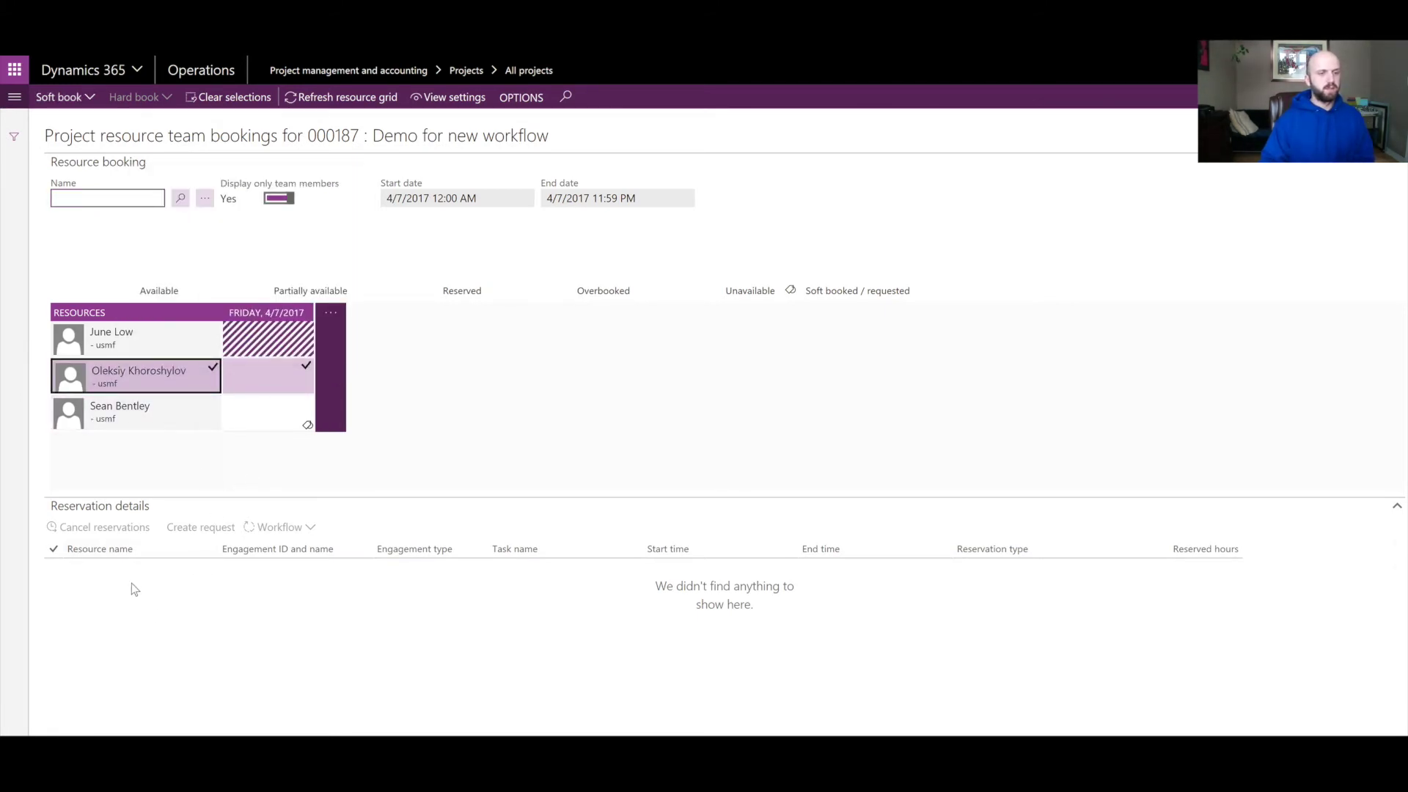
left_click(88, 103)
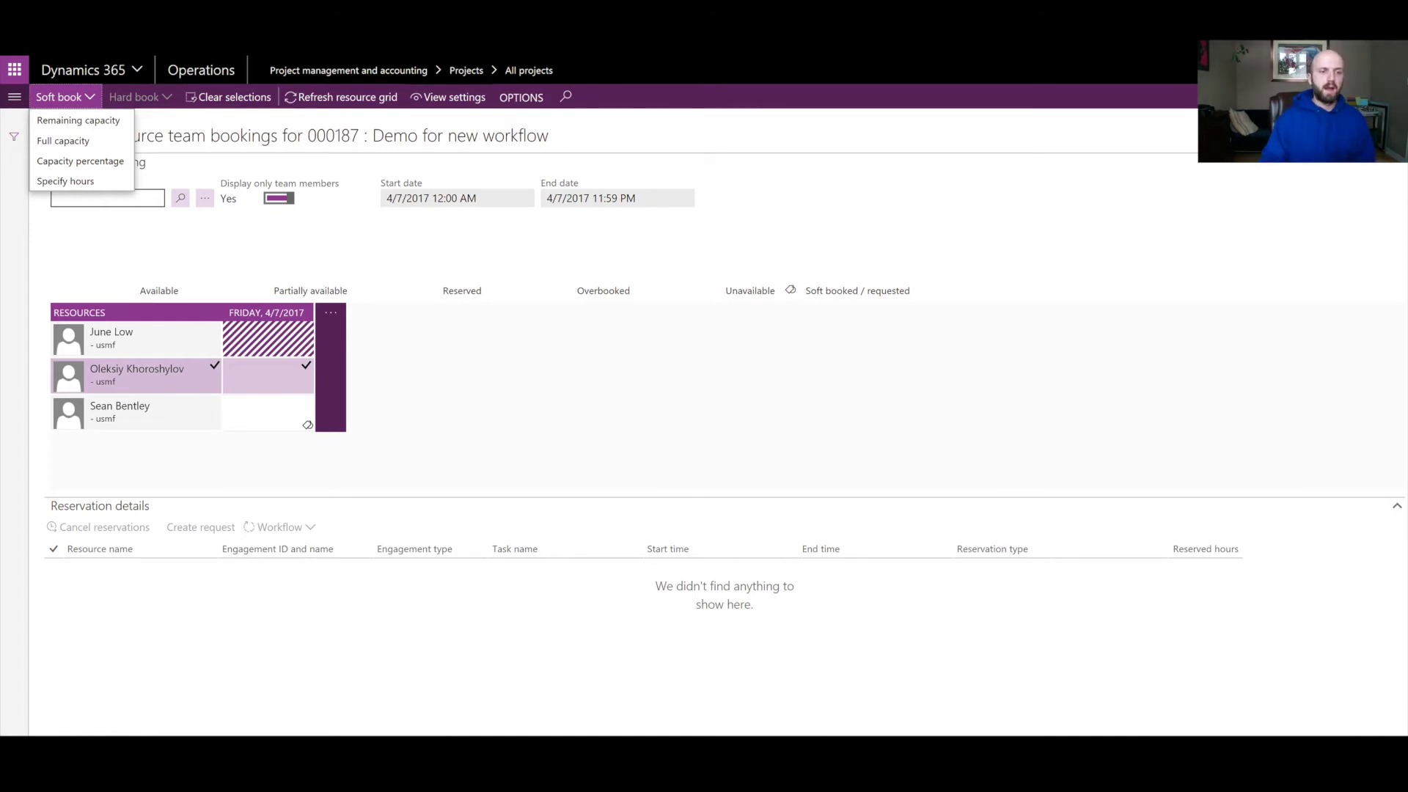
key("Escape")
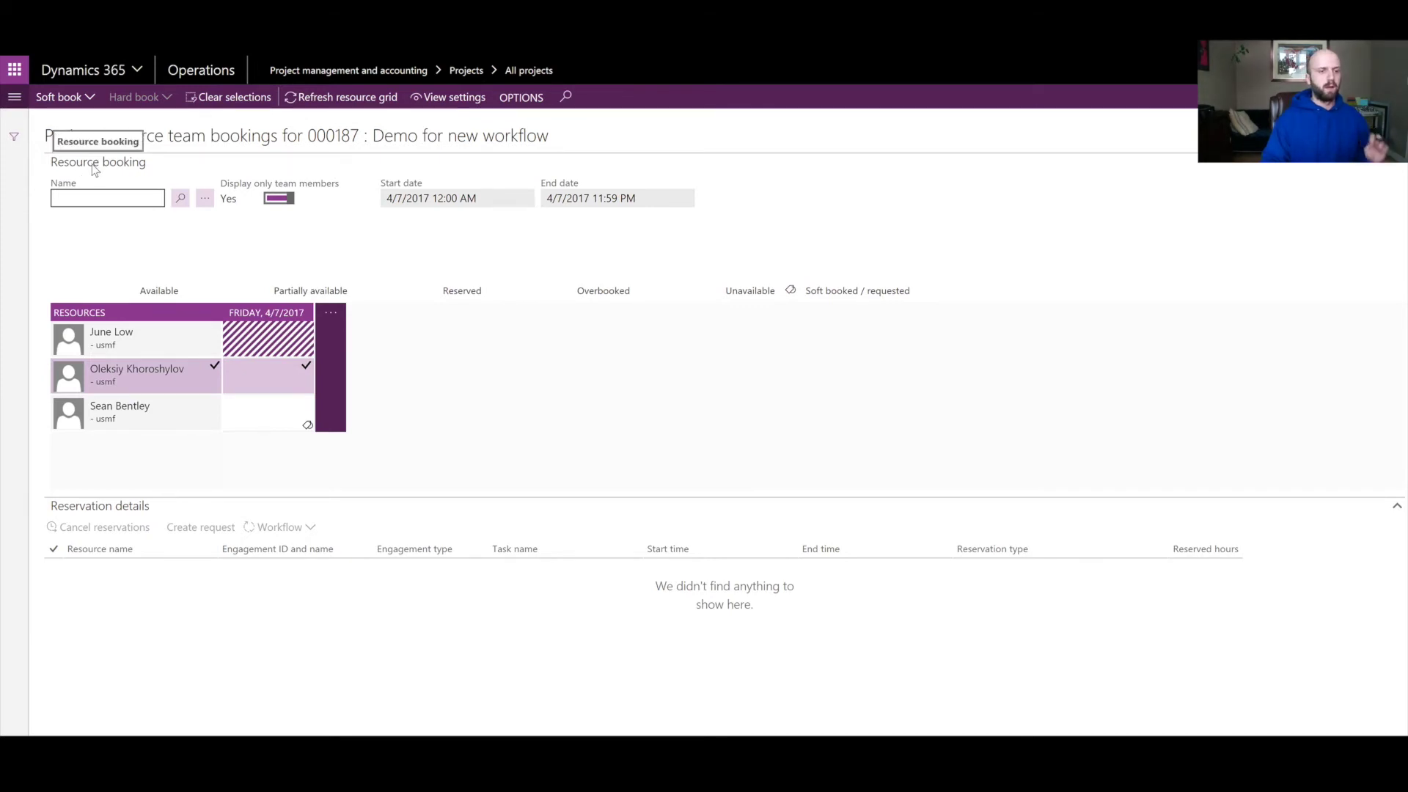
key("Escape")
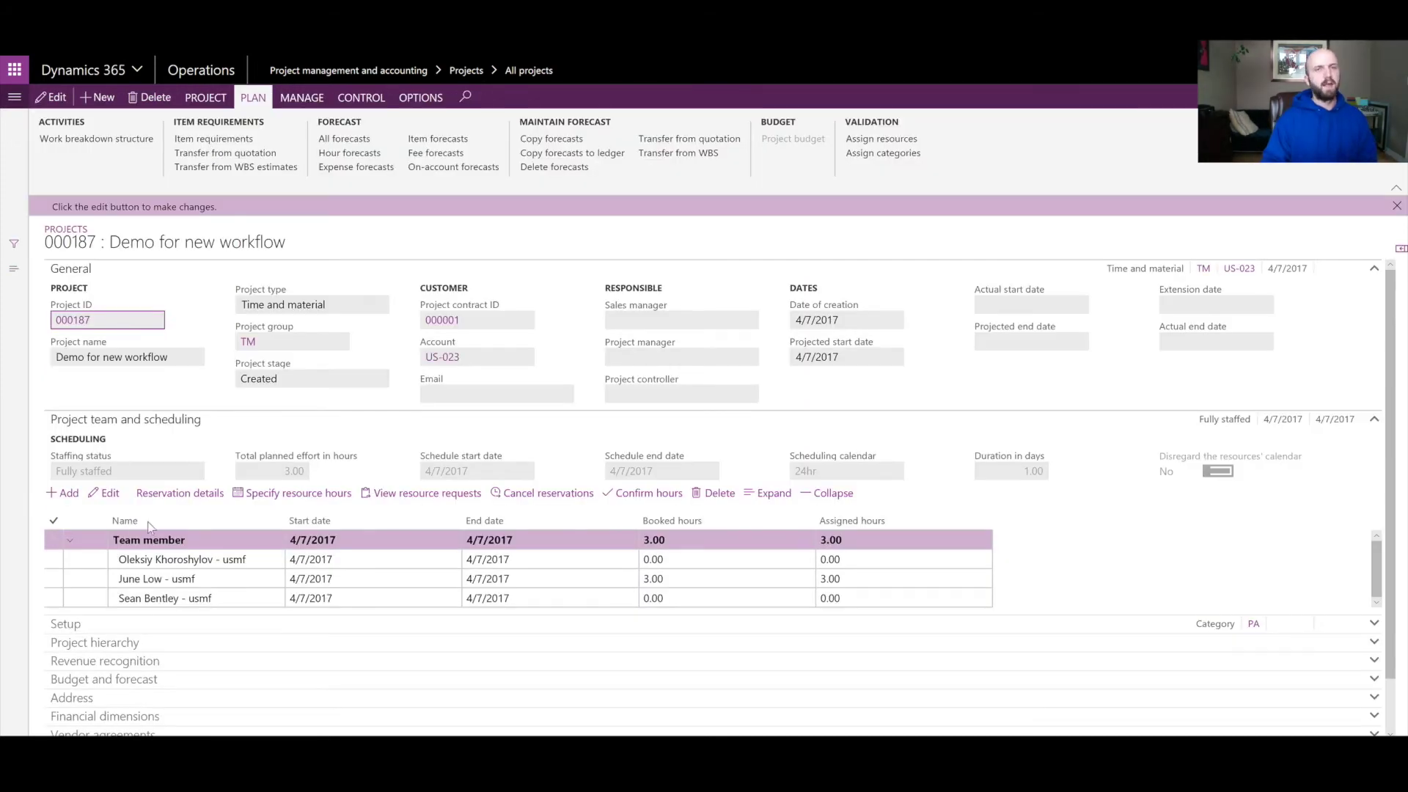
Check the Build task's scheduling status and resource choices in the work breakdown structure, and accept the existing assignment
left_click(96, 139)
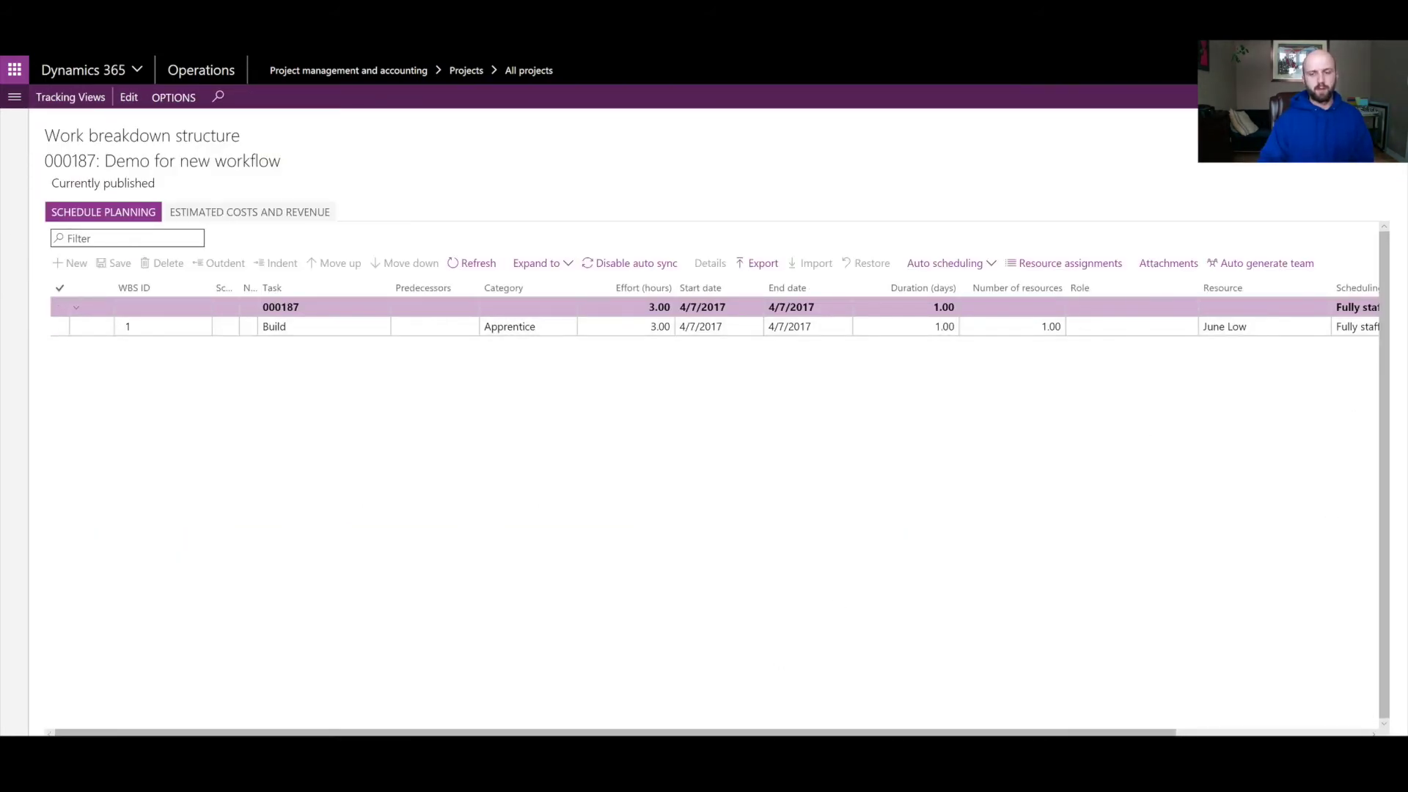
scroll(1211, 726, "right", 3)
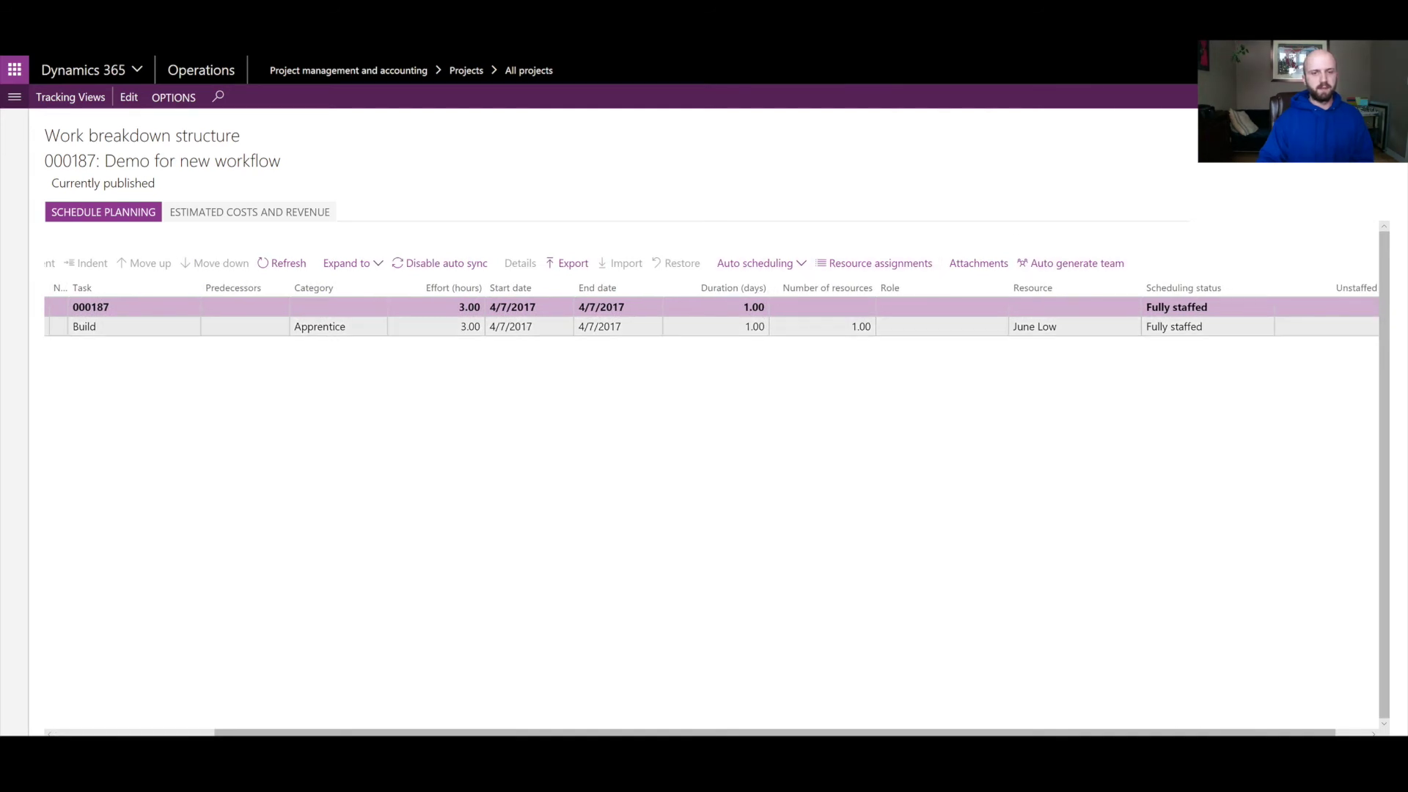
left_click(716, 327)
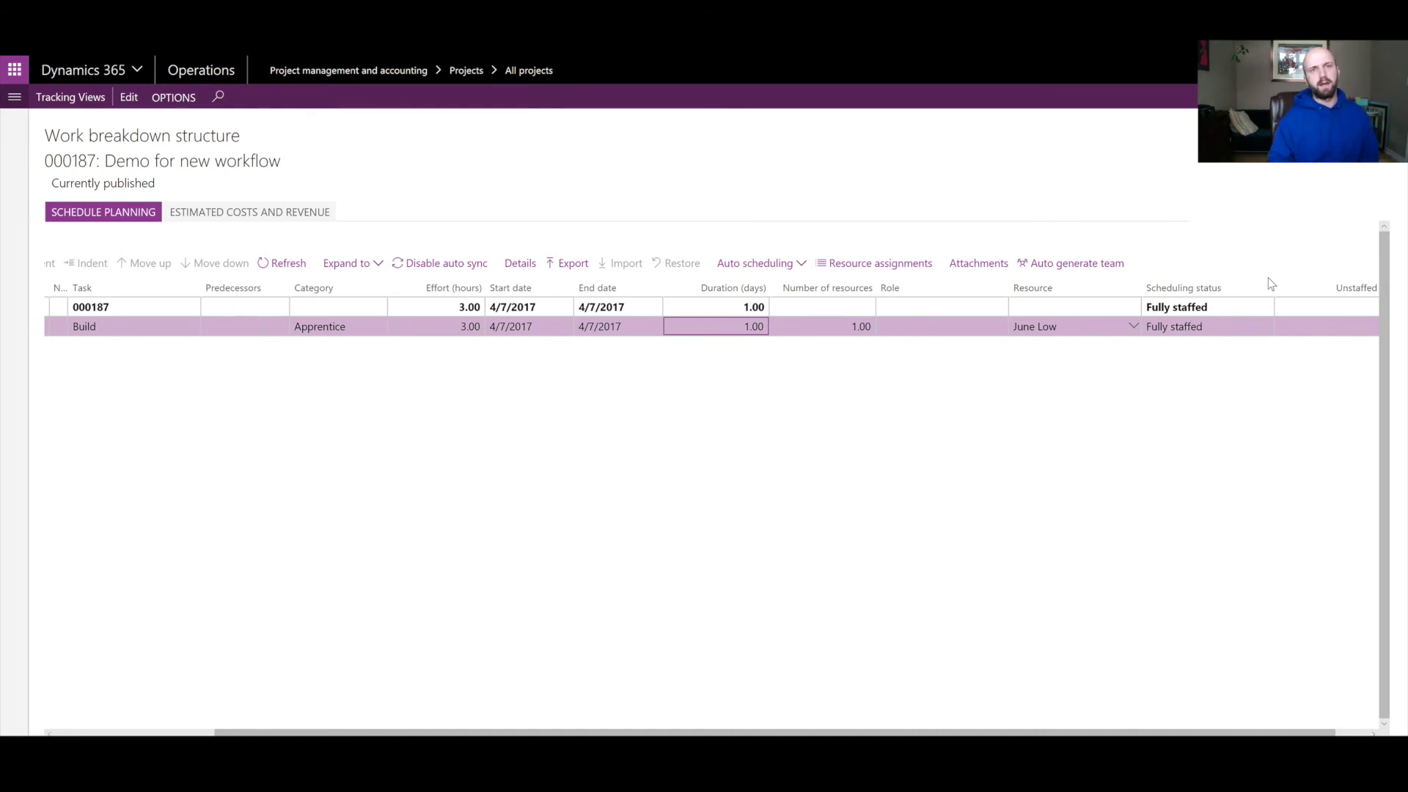
left_click(1136, 329)
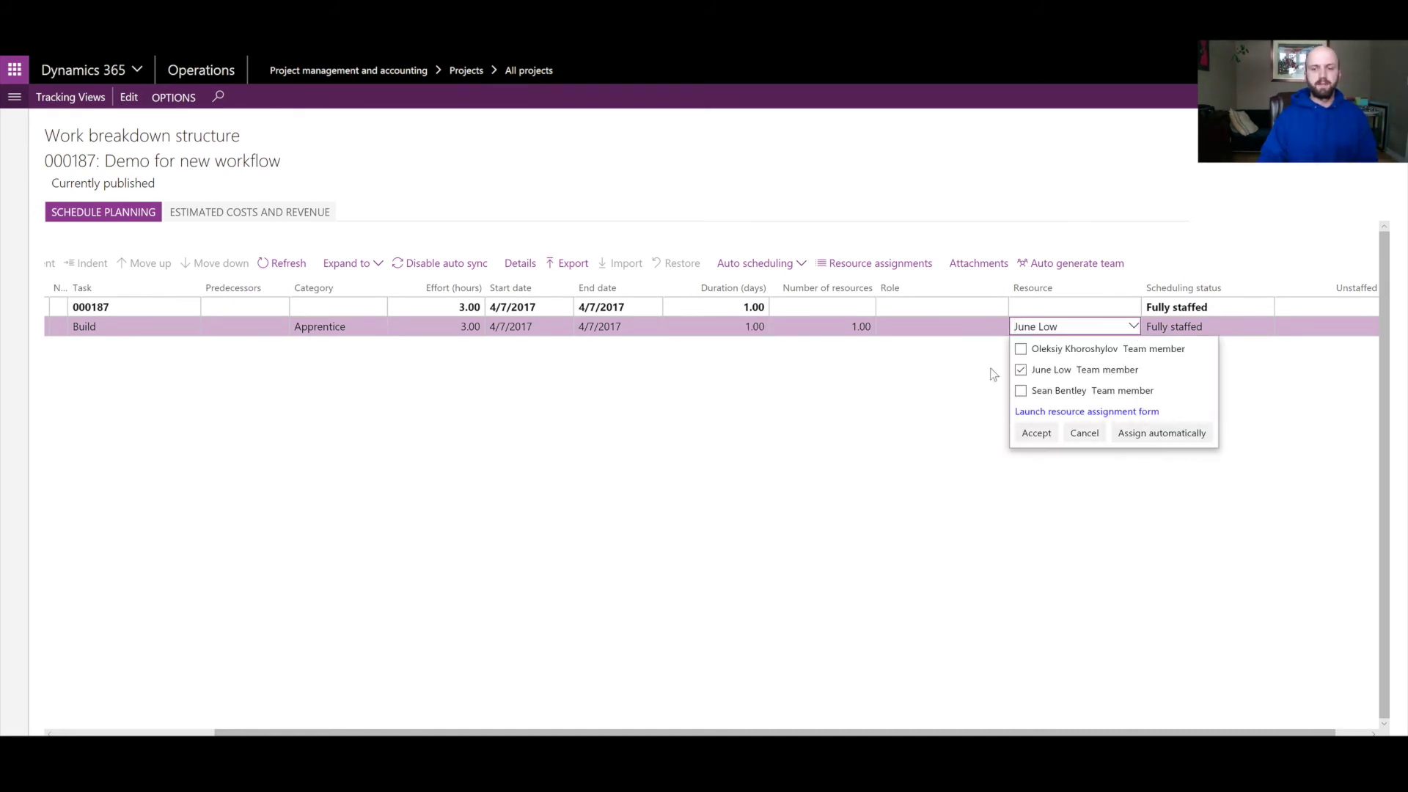
left_click(1037, 433)
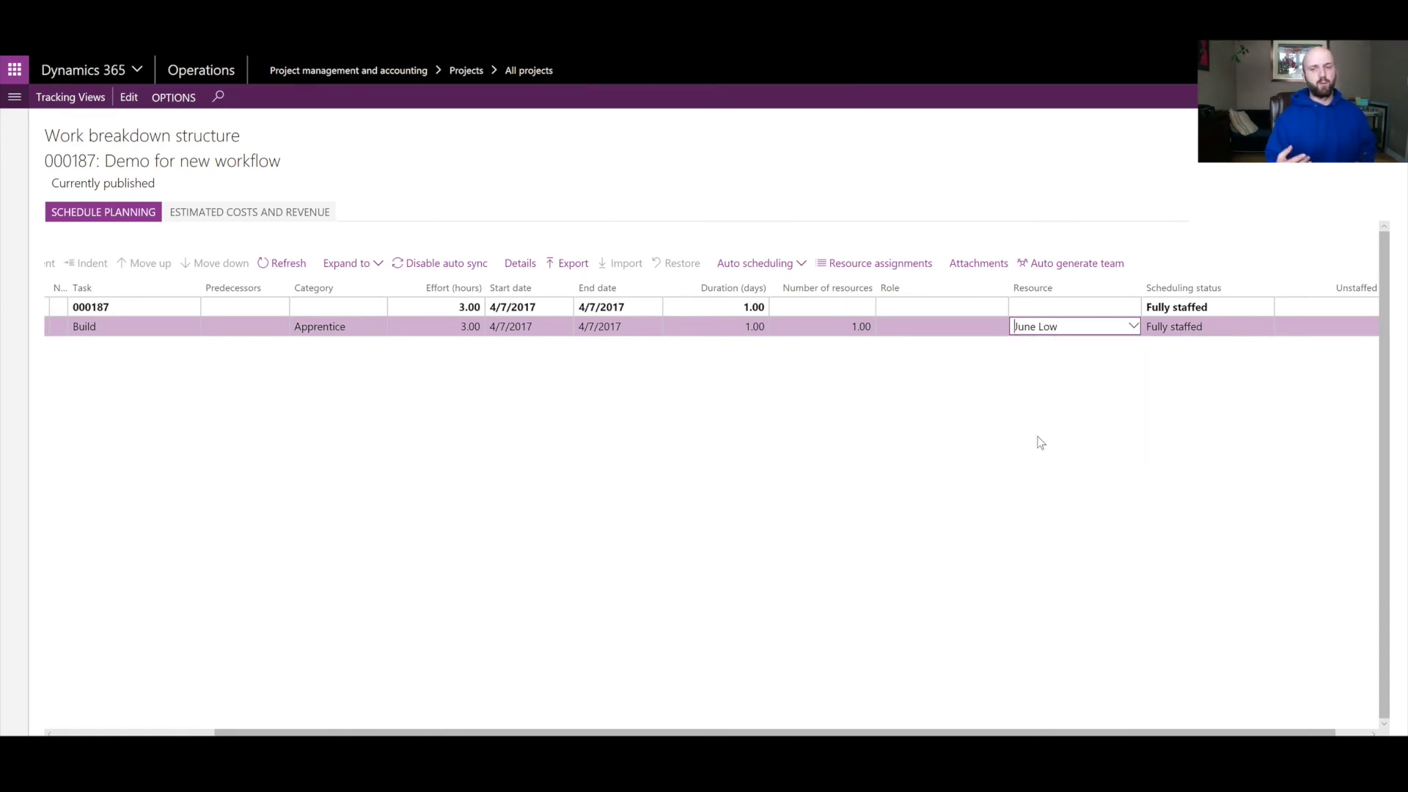